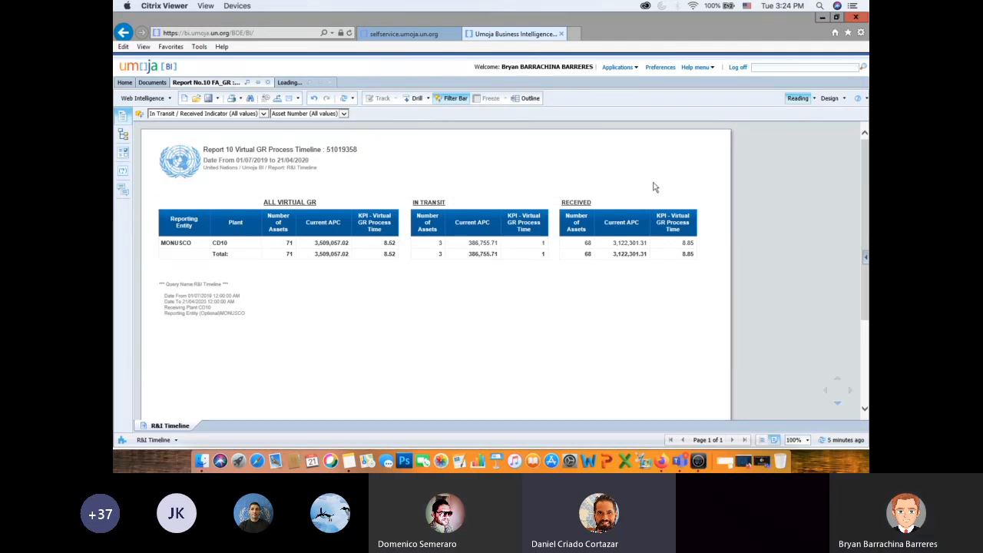
# - Switch to the Report No.10 analysis workspace, show its available data fields, and expand and select Physical GR Status
pyautogui.click(285, 84)
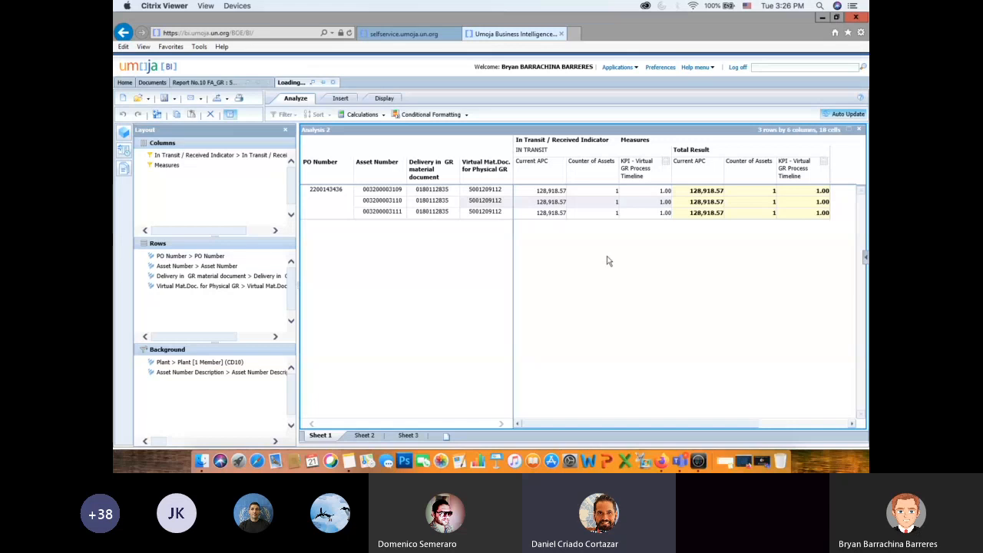
pyautogui.click(124, 135)
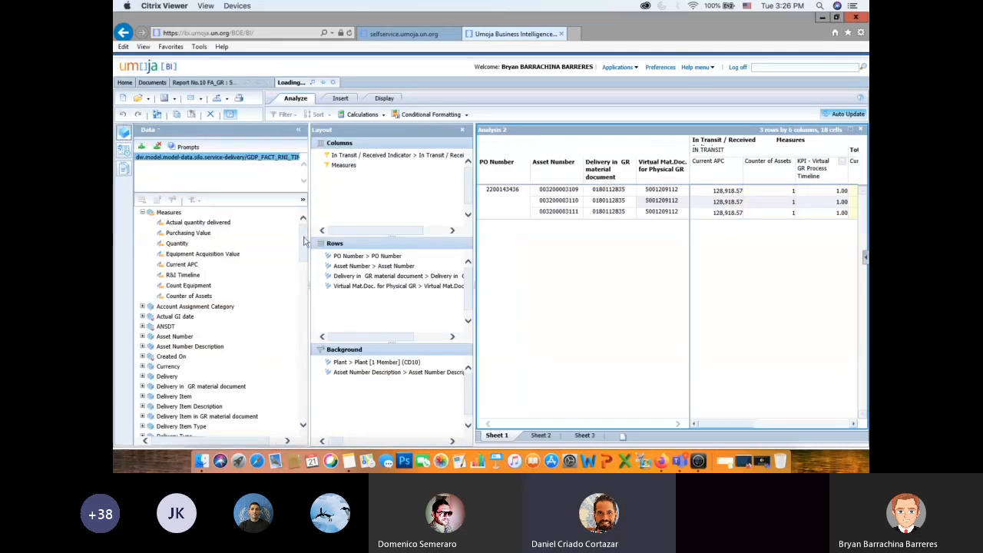
pyautogui.moveTo(303, 243); pyautogui.dragTo(303, 312)
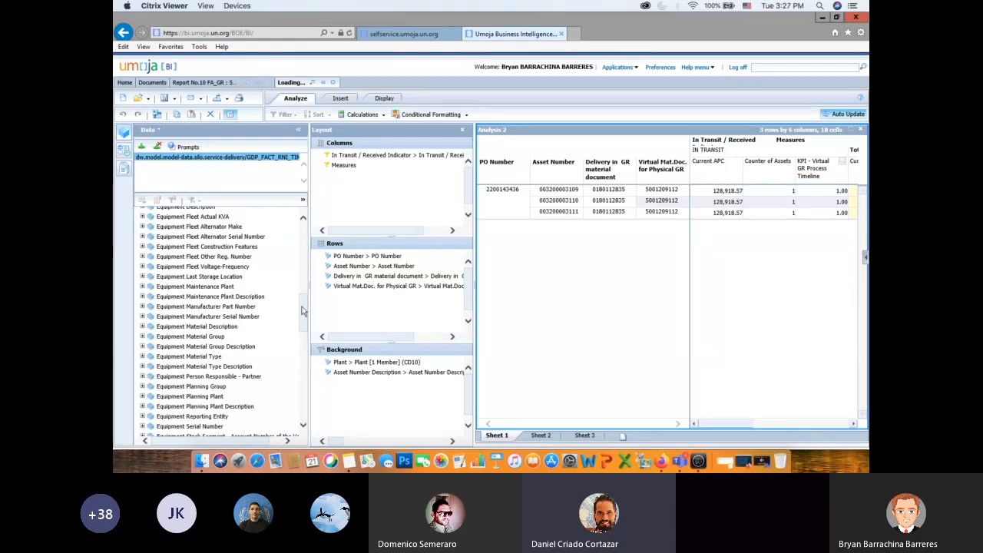
pyautogui.moveTo(304, 312); pyautogui.dragTo(305, 387)
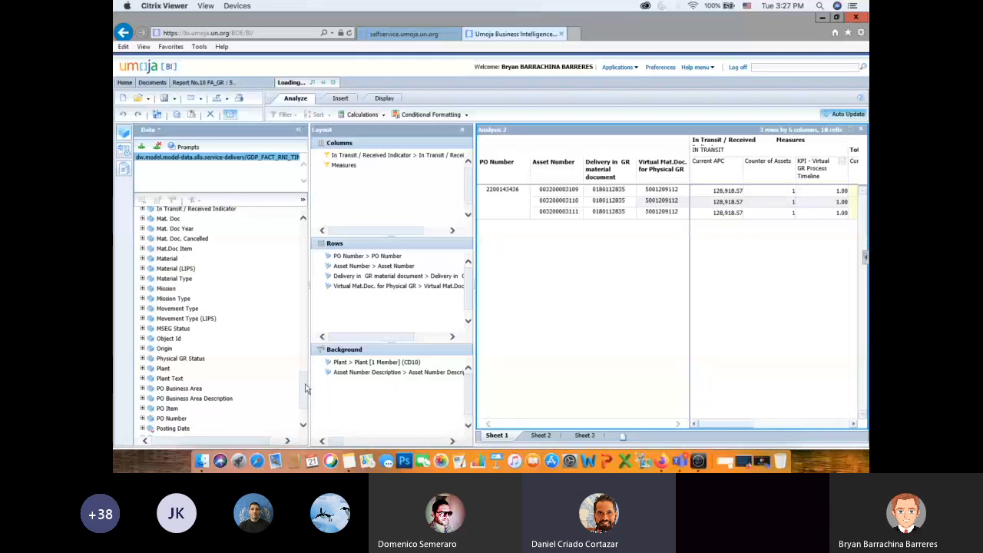
pyautogui.moveTo(306, 388); pyautogui.dragTo(306, 395)
pyautogui.click(142, 317)
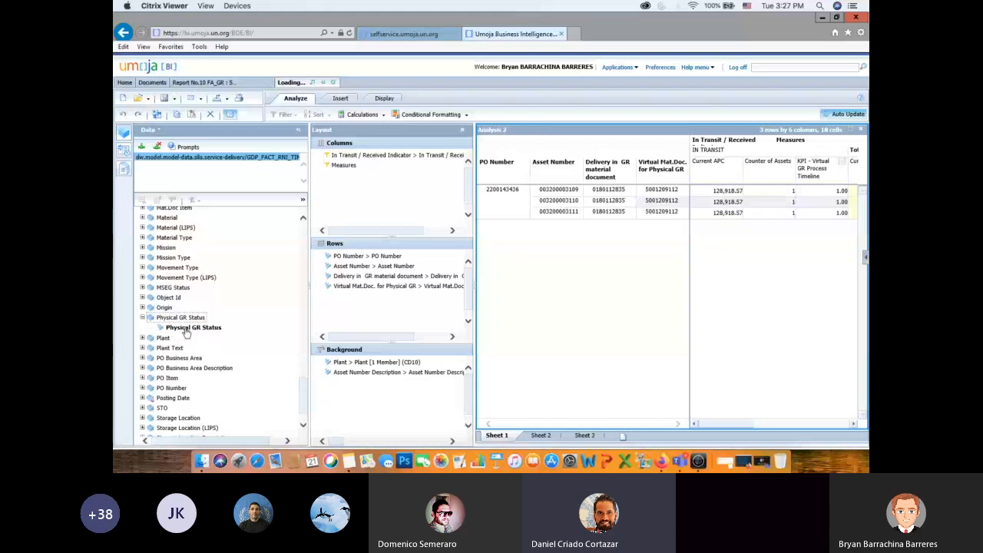
pyautogui.click(188, 328)
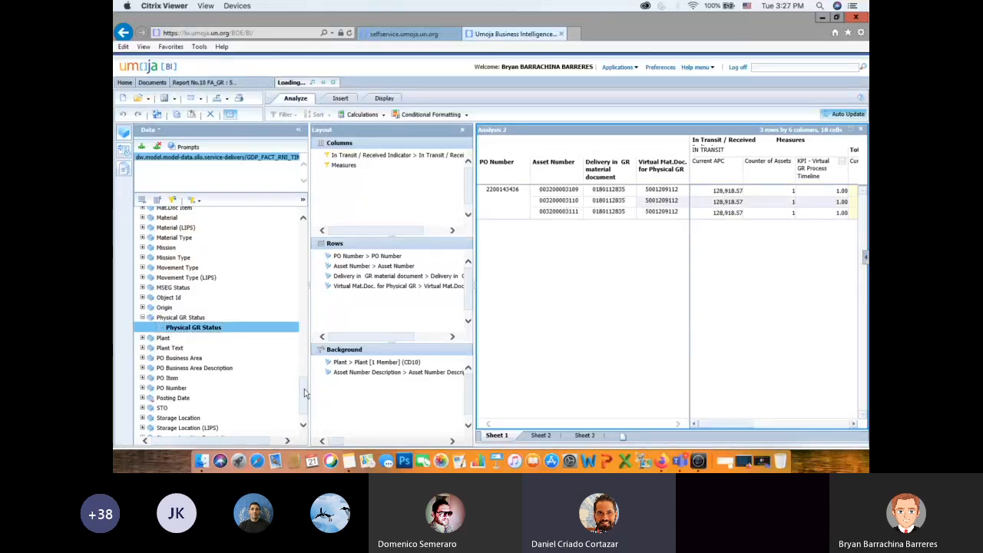
# - Expand the STO and Storage Location Description fields in the data list and select the attribute under each
pyautogui.scroll(-1, 304, 394)
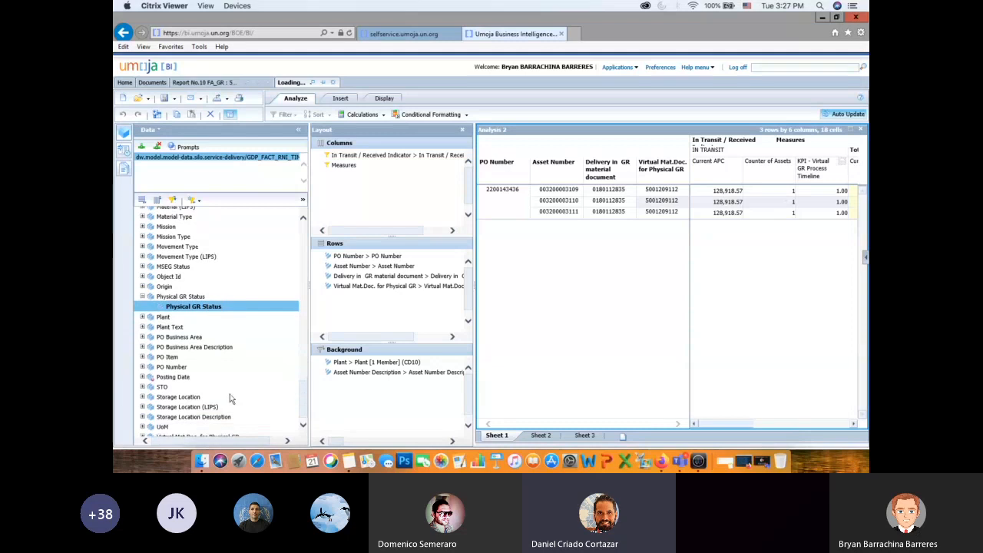
pyautogui.doubleClick(160, 388)
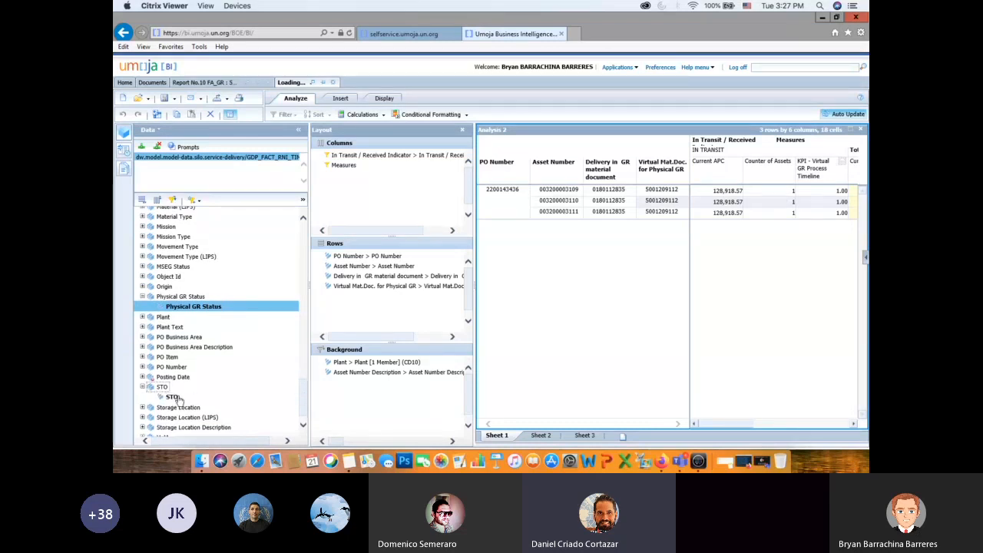
pyautogui.click(179, 396)
pyautogui.scroll(-1, 301, 414)
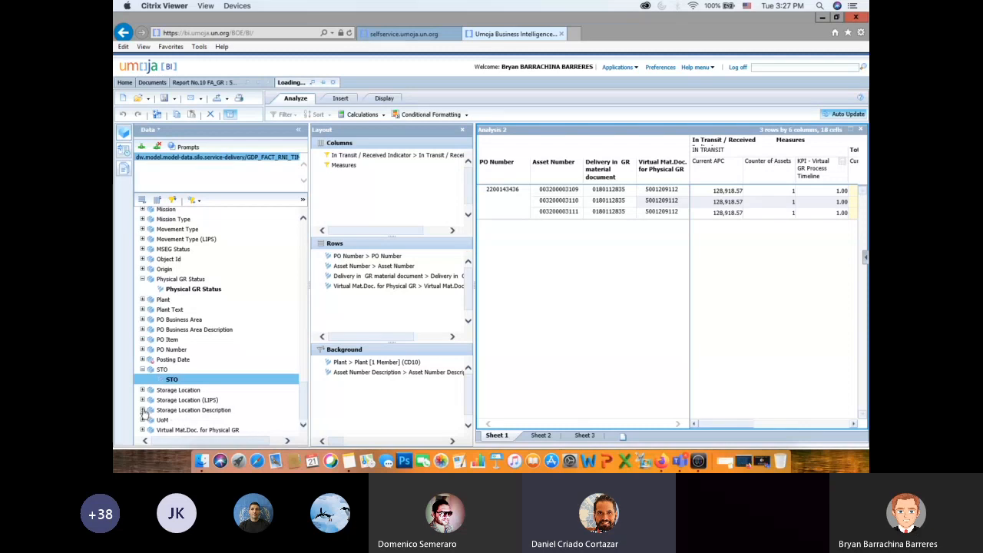
pyautogui.doubleClick(177, 412)
pyautogui.click(207, 420)
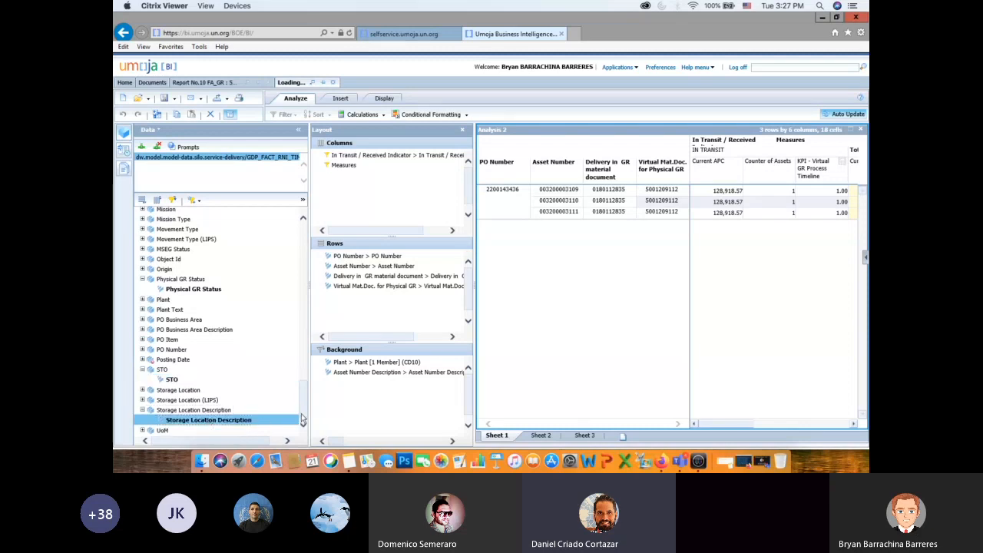
pyautogui.scroll(-1, 302, 419)
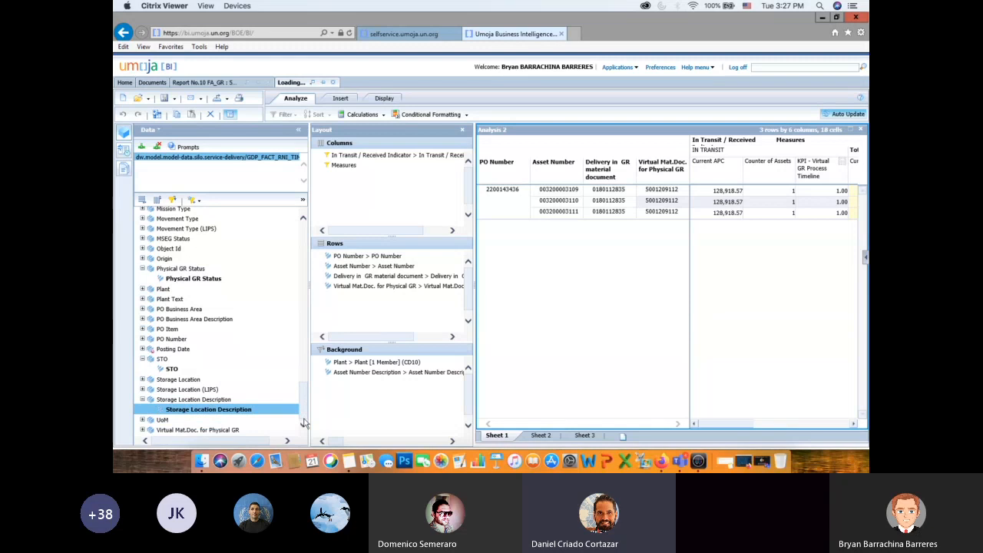
# - Expand the Equipment Material Group and Equipment Material Type fields to show their attributes
pyautogui.moveTo(305, 404); pyautogui.dragTo(313, 343)
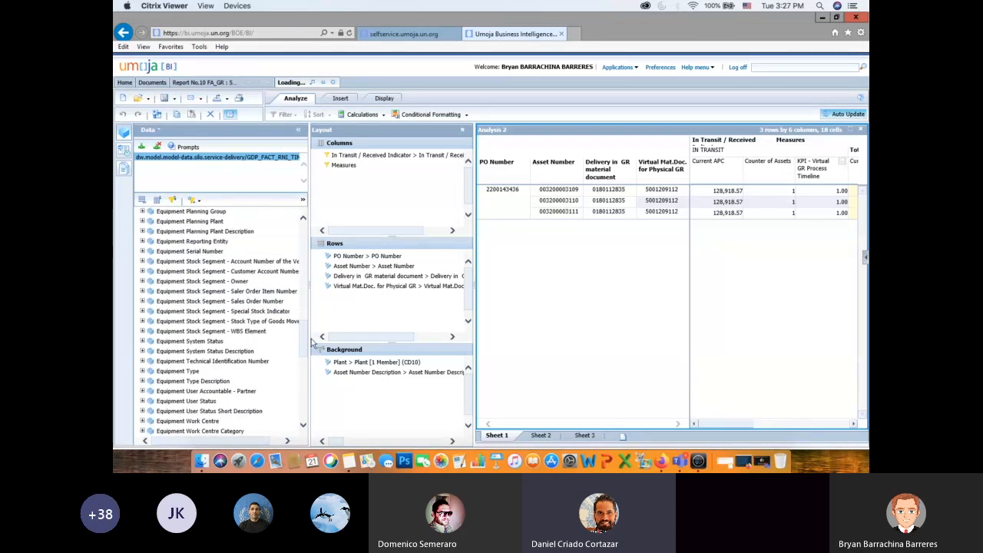
pyautogui.moveTo(311, 339); pyautogui.dragTo(310, 317)
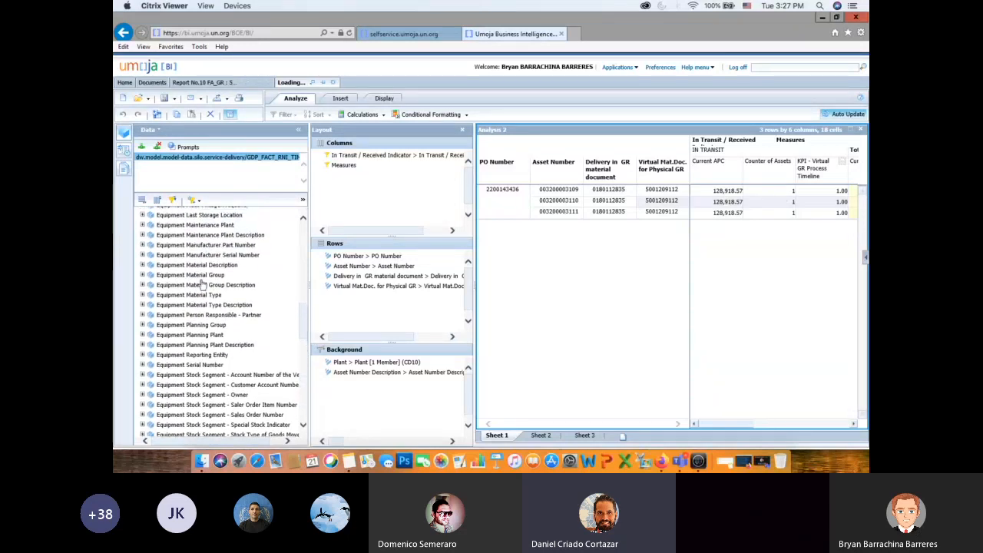
pyautogui.click(142, 275)
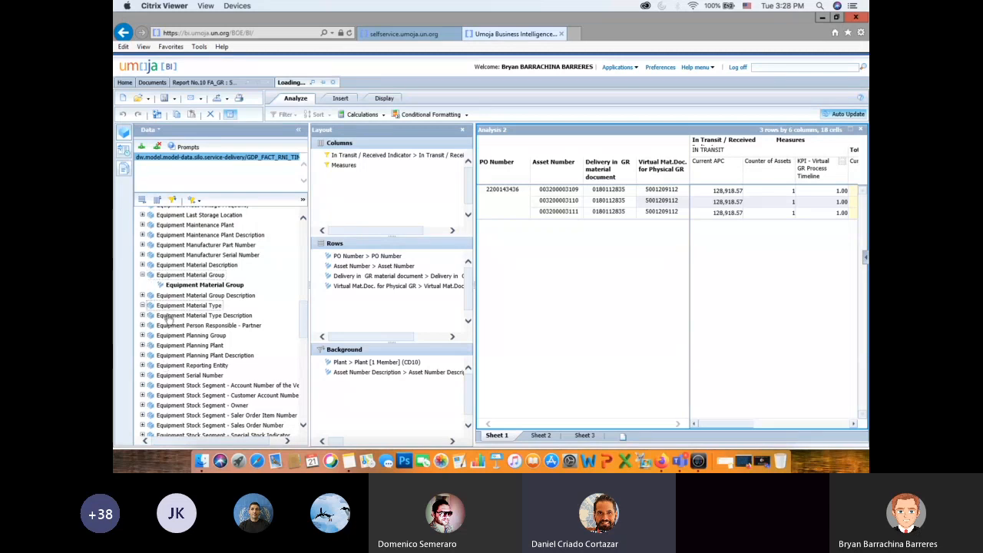
pyautogui.click(142, 306)
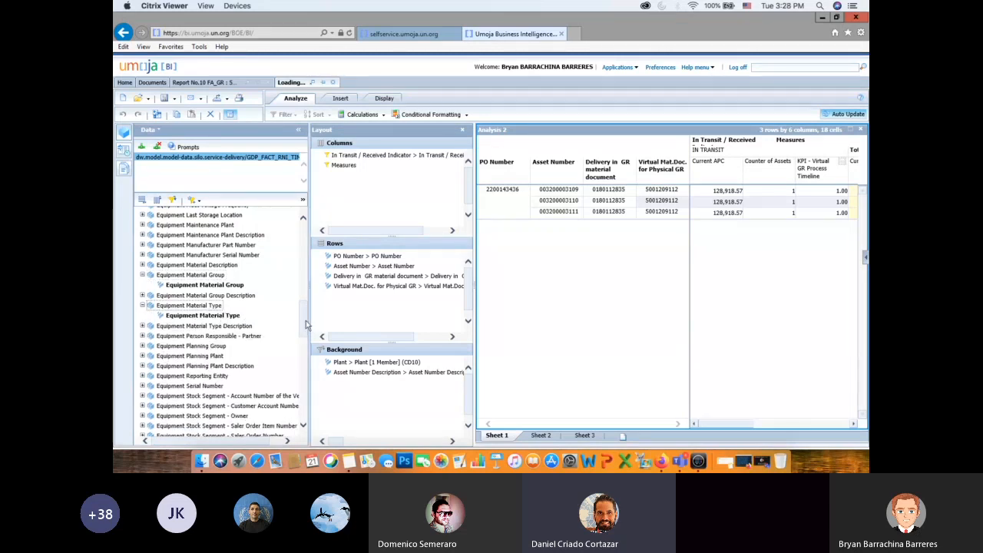
# - Expand the Equipment System Status and Equipment User Status fields to show their attributes
pyautogui.scroll(-2, 305, 323)
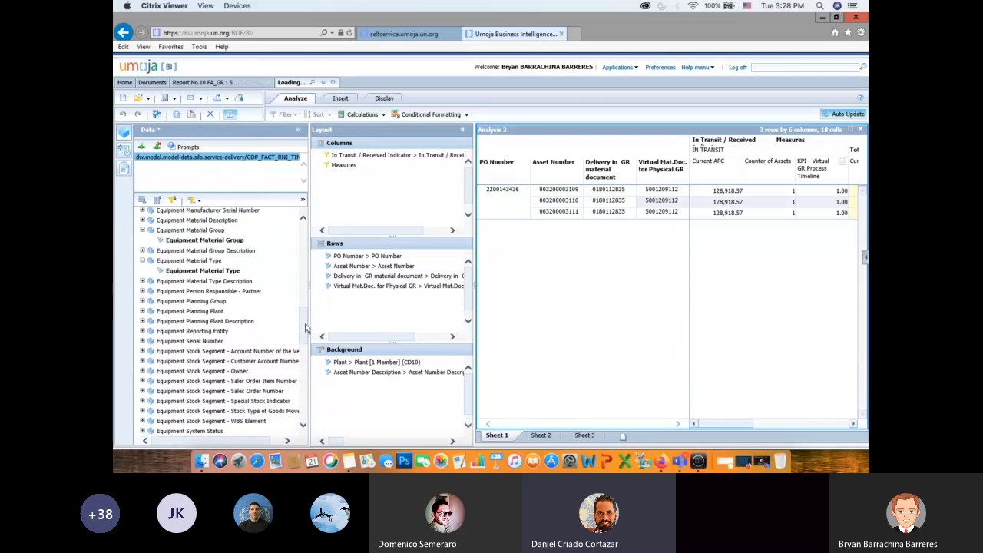
pyautogui.scroll(-5, 305, 328)
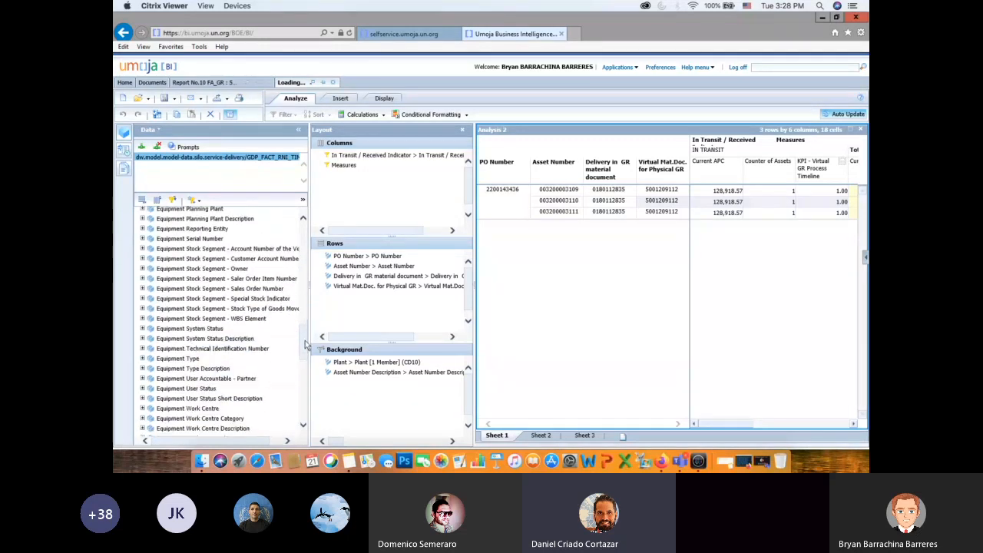
pyautogui.click(142, 328)
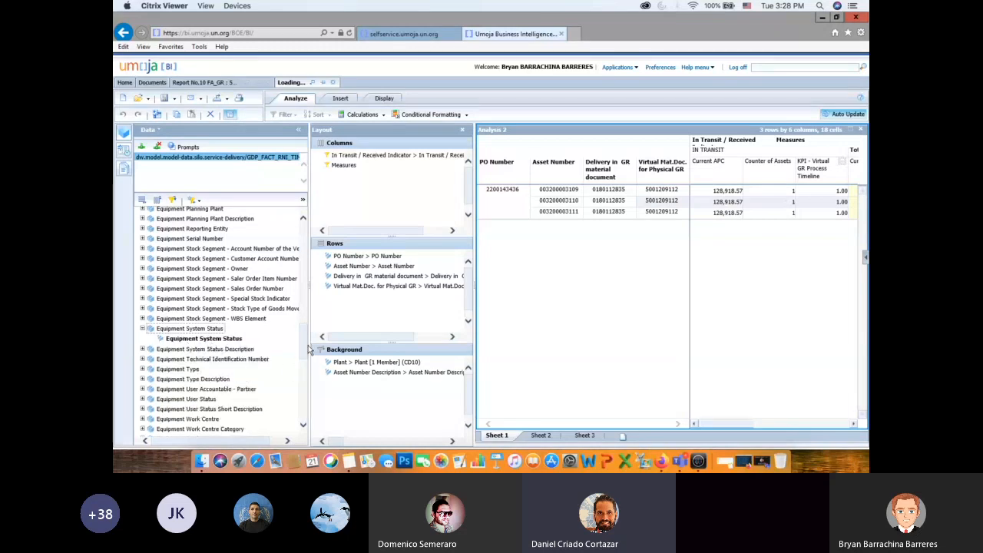
pyautogui.click(143, 400)
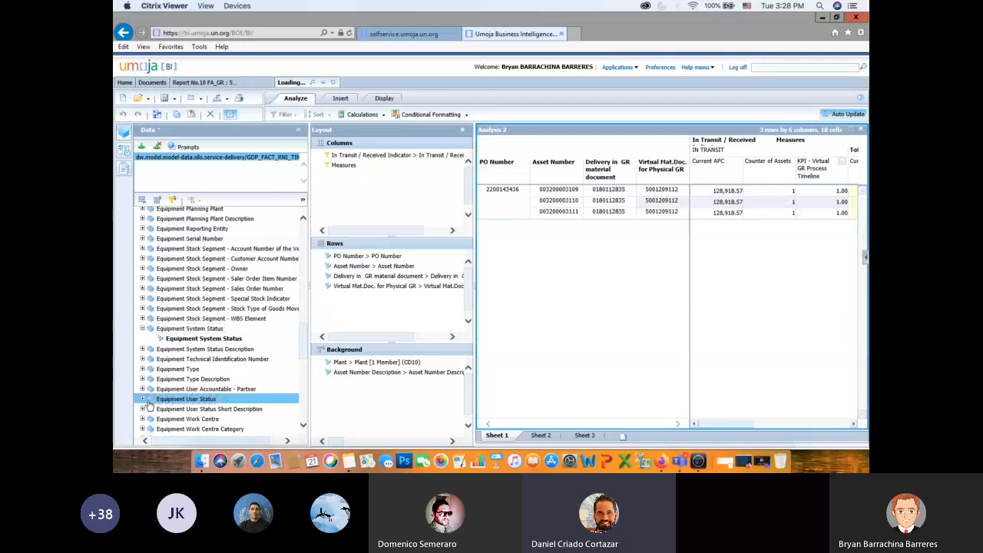
pyautogui.click(143, 400)
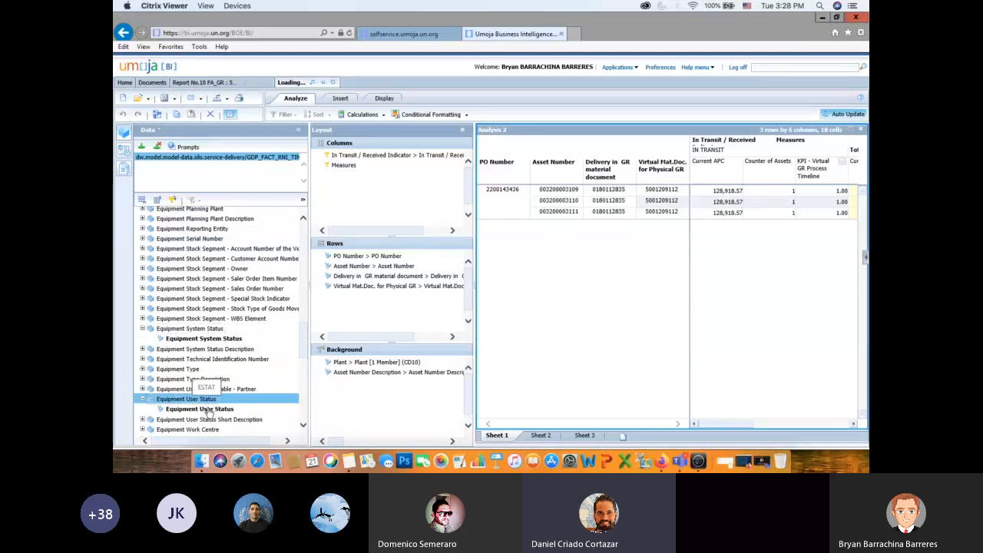
# - Expand the Fund Center Business Area field to show its attribute
pyautogui.scroll(-3, 304, 354)
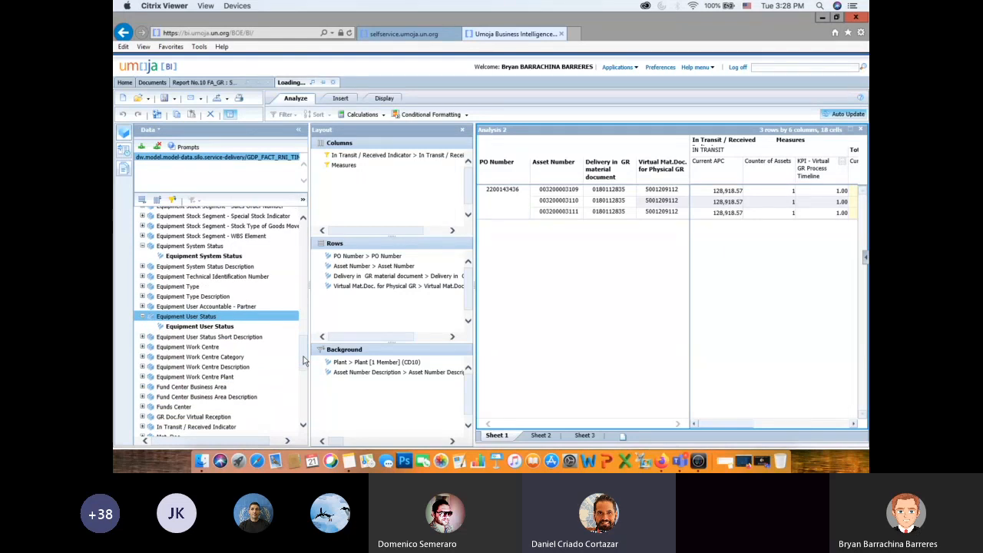
pyautogui.click(143, 387)
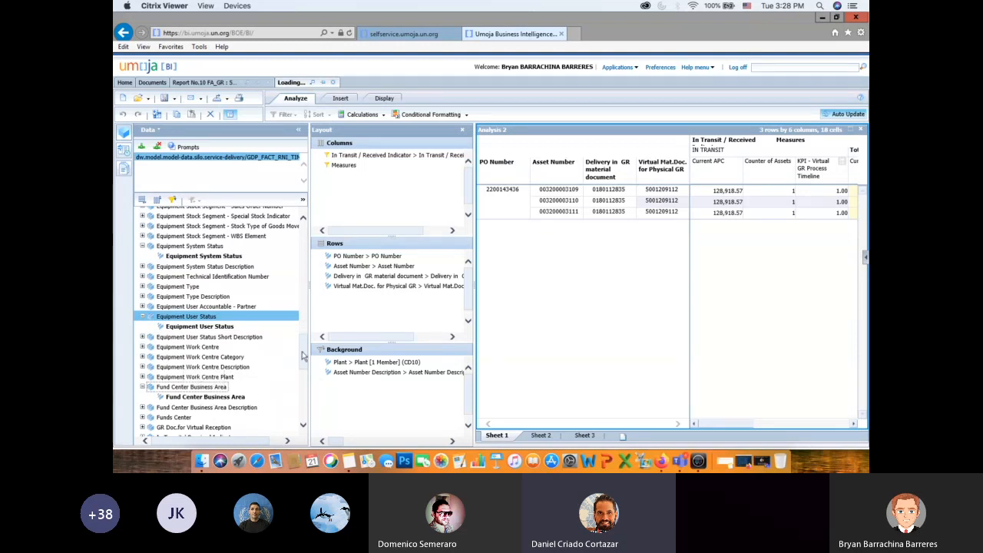
pyautogui.scroll(-3, 299, 365)
# - Review the delivery and equipment fields near the start of the data list, and hide the list of available fields
pyautogui.moveTo(303, 368); pyautogui.dragTo(307, 275)
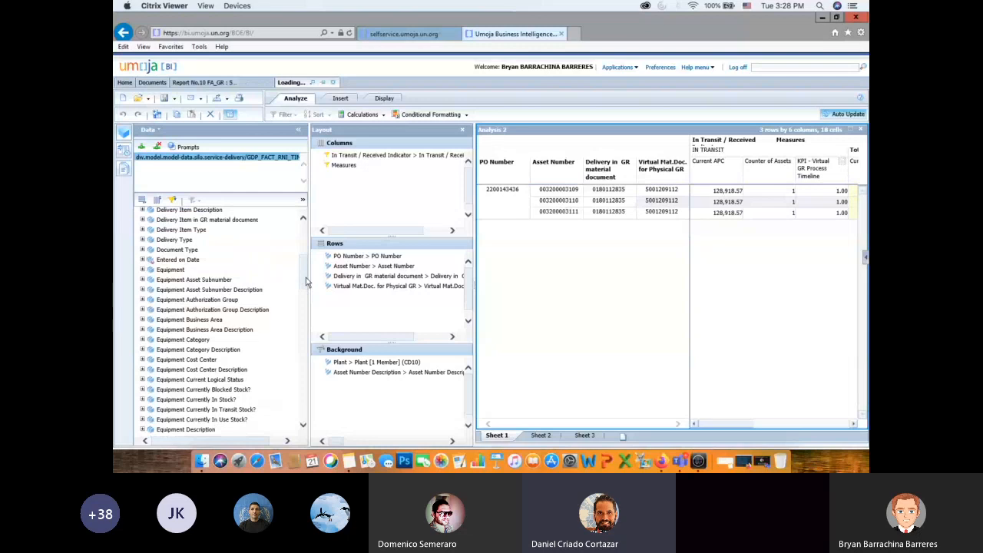
pyautogui.moveTo(306, 278); pyautogui.dragTo(308, 260)
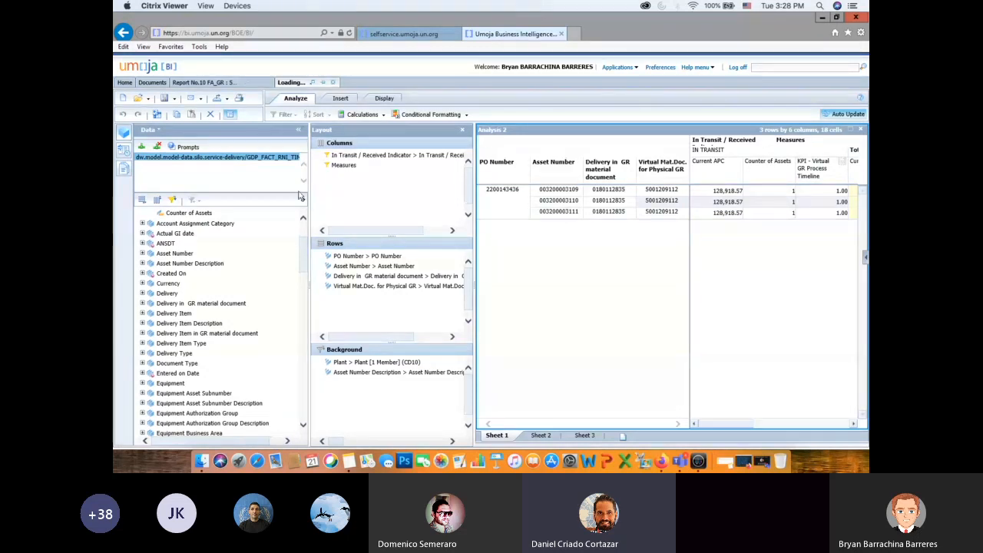
pyautogui.click(300, 134)
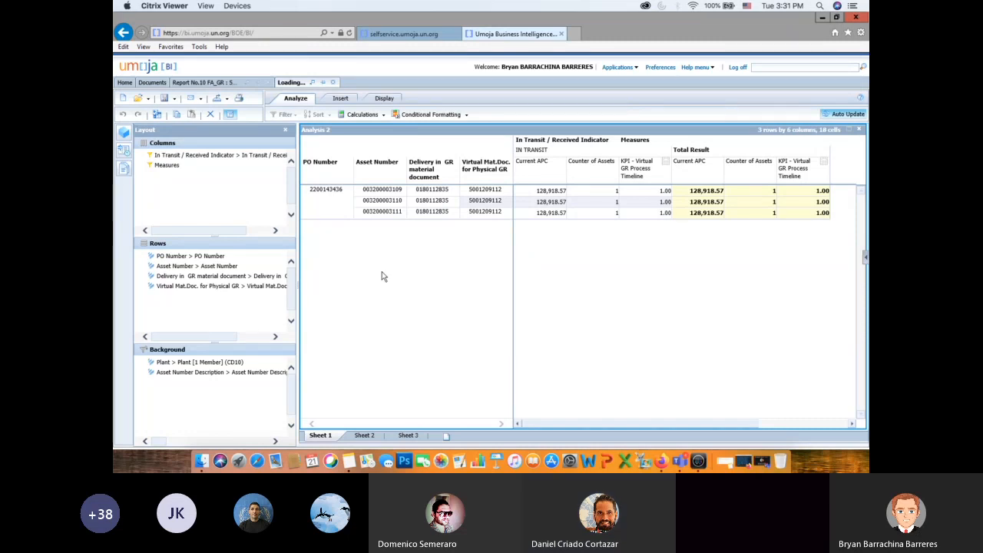
# - Compare the Report 10 Virtual GR Process Timeline summary with the detailed analysis workspace, ending on the workspace
pyautogui.click(205, 82)
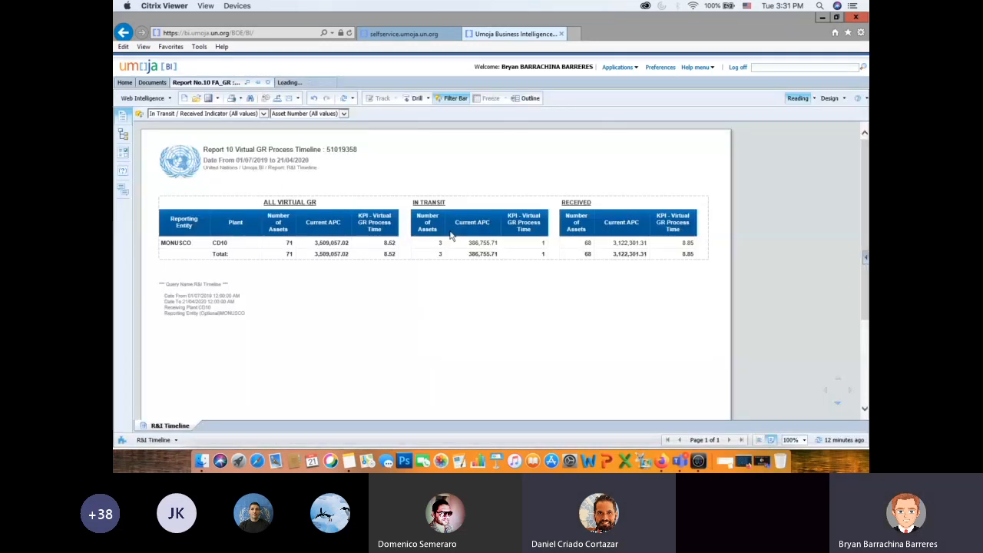
pyautogui.click(289, 82)
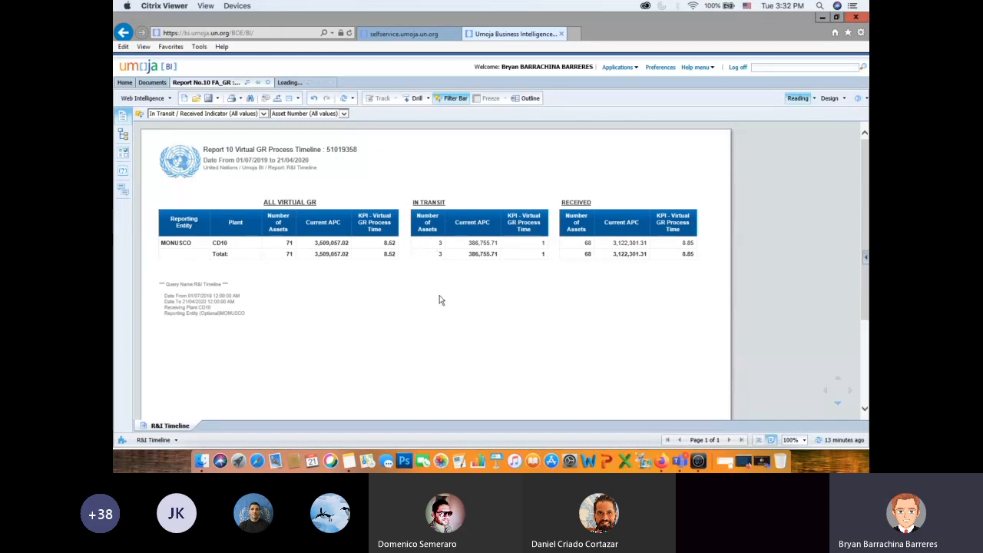
pyautogui.click(289, 82)
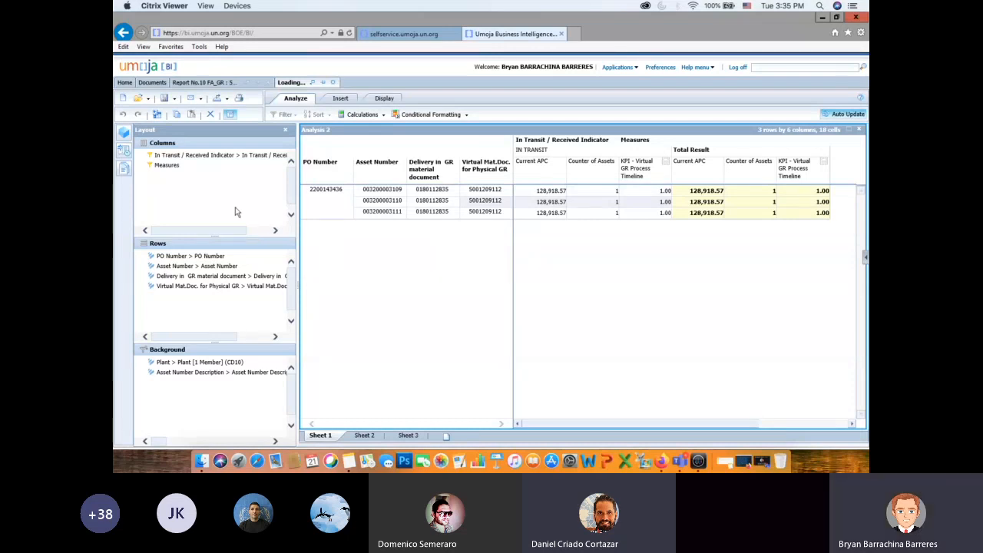
# - Show the Property Management folder in the document repository and widen the folder tree so full folder names are readable
pyautogui.click(153, 83)
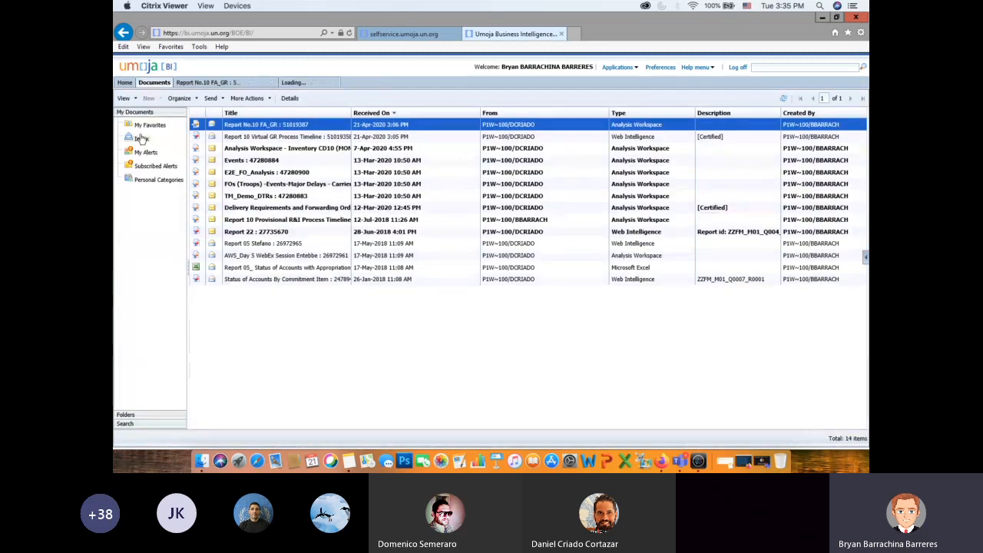
pyautogui.click(127, 415)
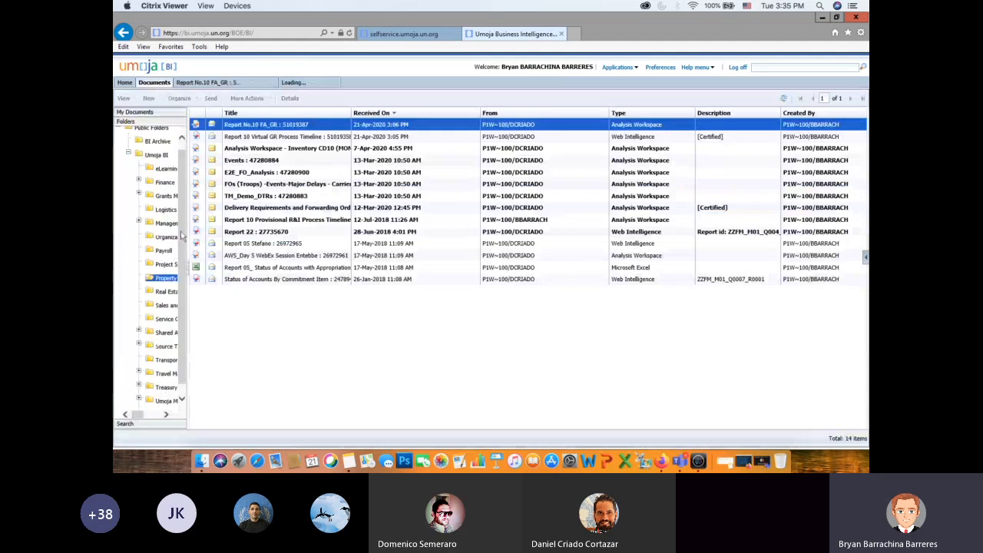
pyautogui.moveTo(185, 235); pyautogui.dragTo(294, 247)
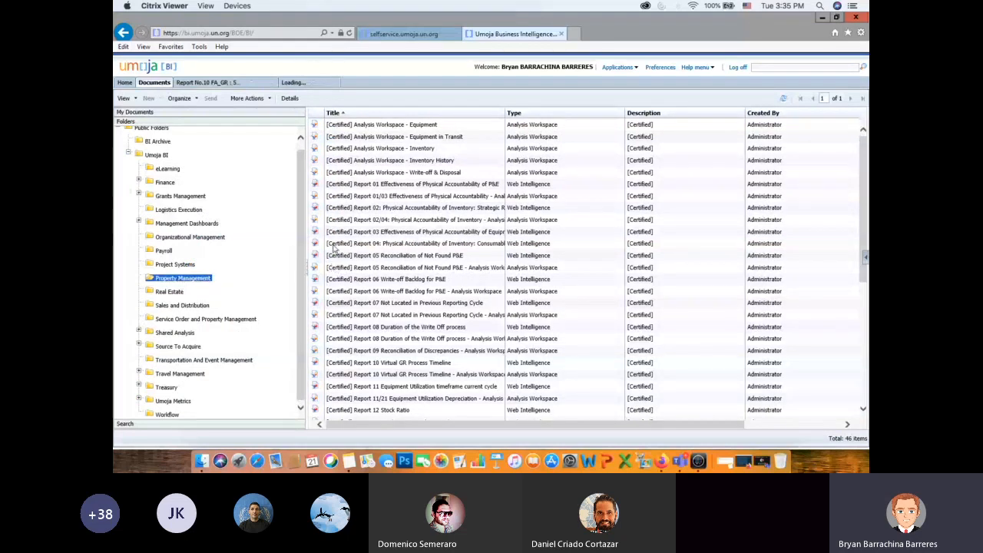
# - Find the two certified Report 10 Virtual GR Process Timeline documents and select the Analysis Workspace version
pyautogui.scroll(-5, 450, 264)
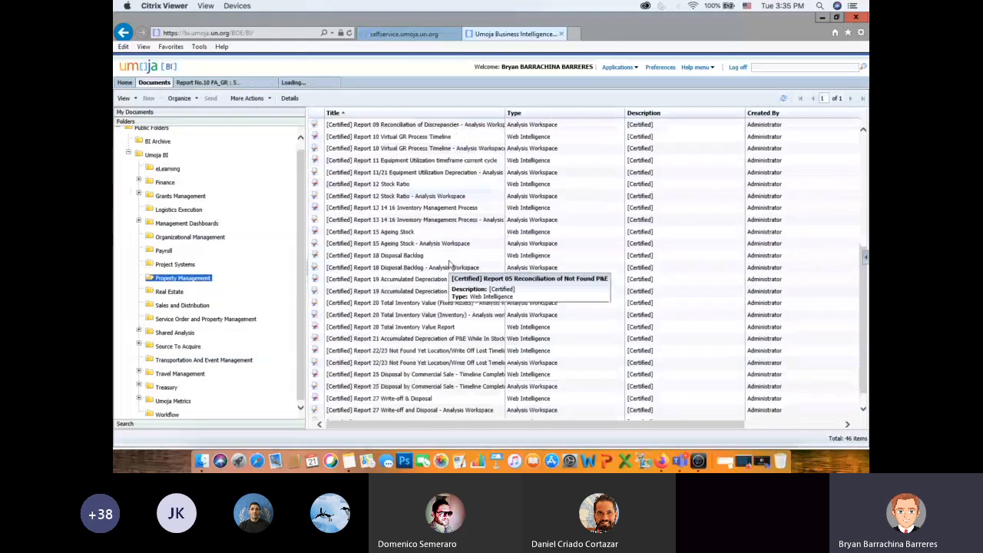
pyautogui.scroll(5, 449, 264)
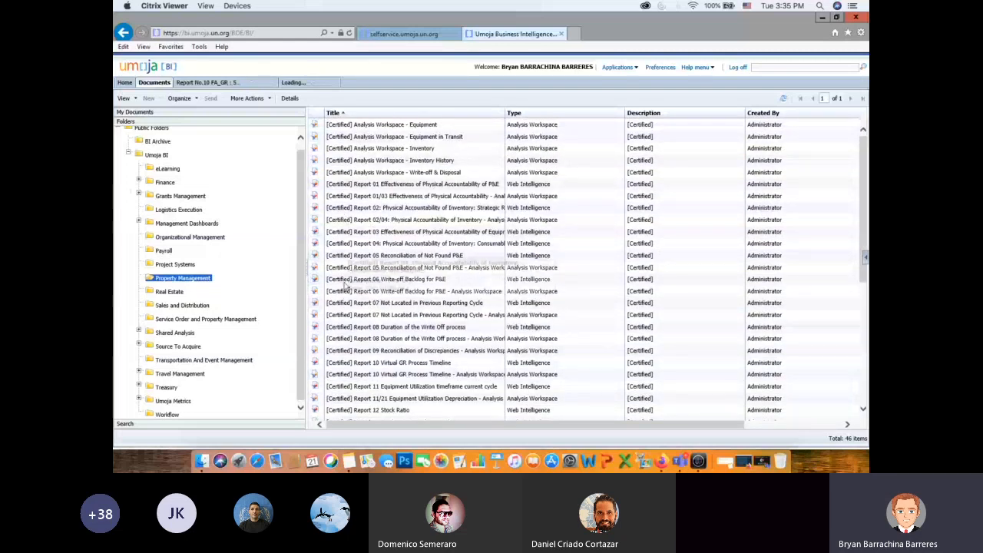
pyautogui.click(468, 363)
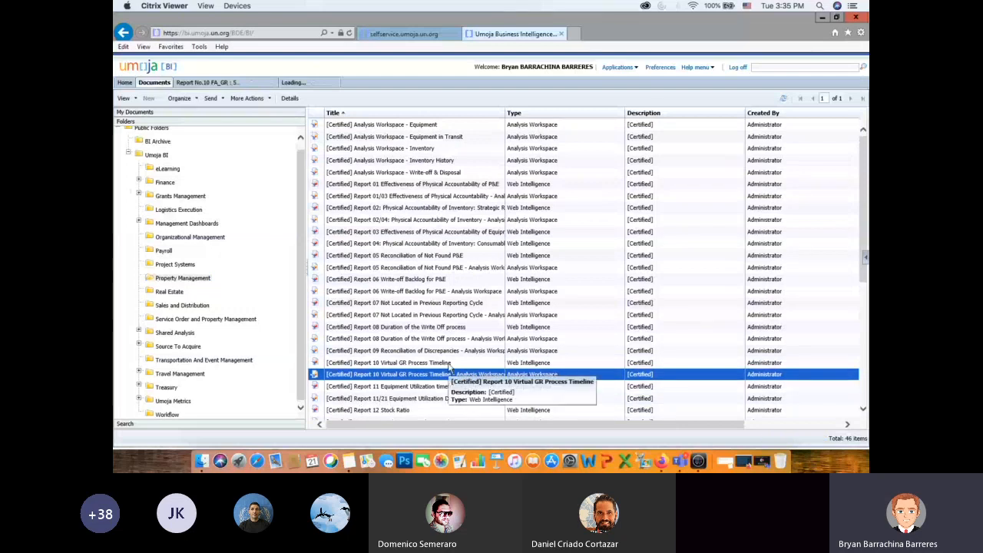
pyautogui.click(448, 373)
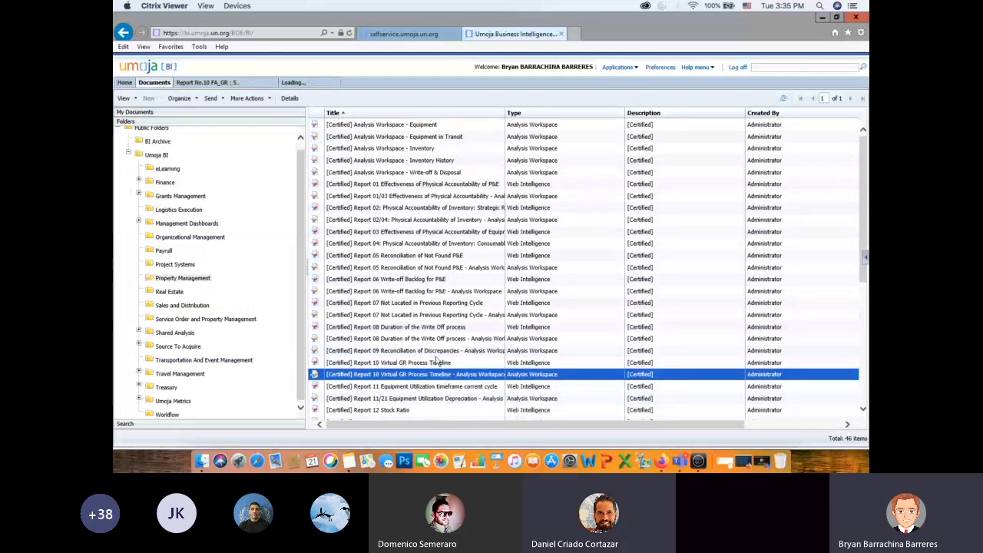
# - Select the Web Intelligence version of Report 10 Virtual GR Process Timeline, narrow the folder tree and widen the report list's Title column
pyautogui.click(436, 354)
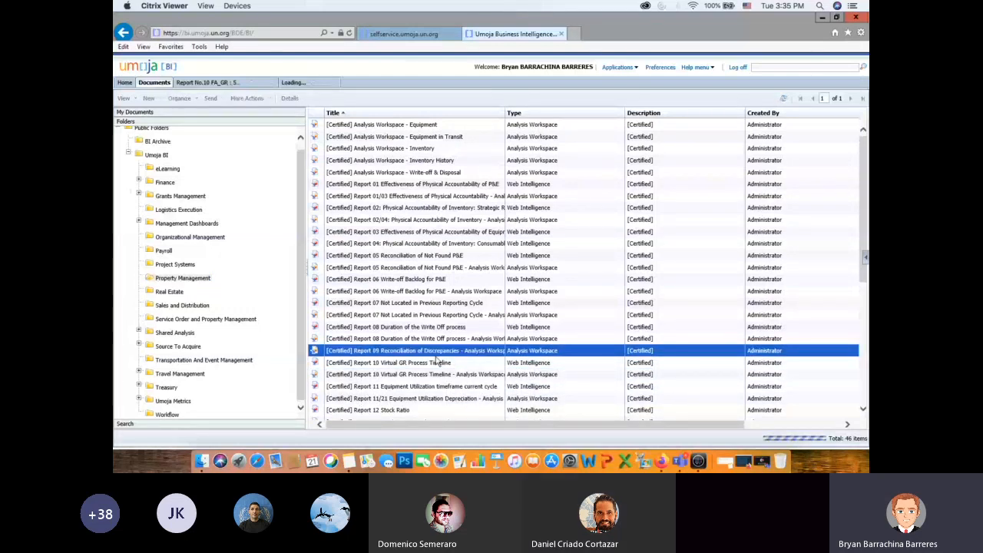
pyautogui.click(453, 363)
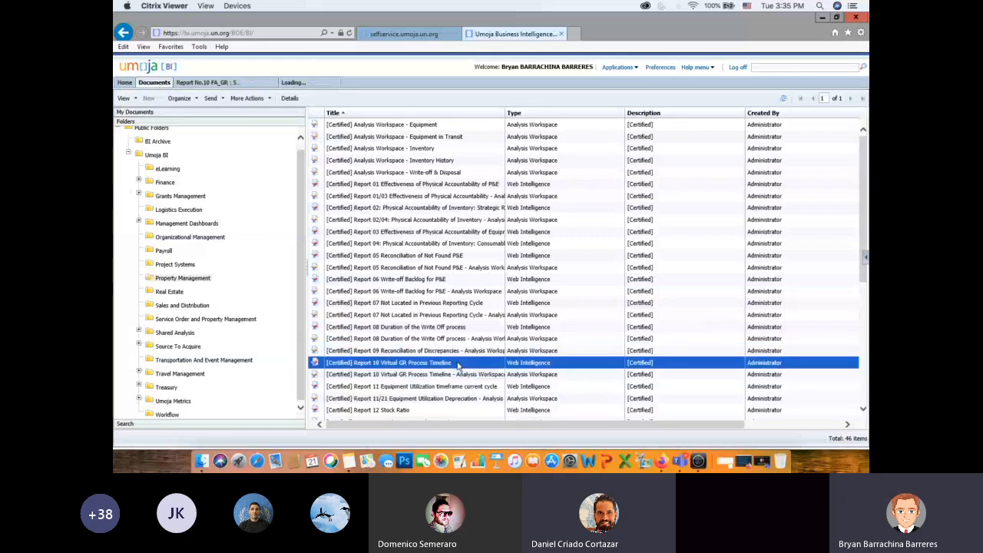
pyautogui.moveTo(307, 270); pyautogui.dragTo(271, 271)
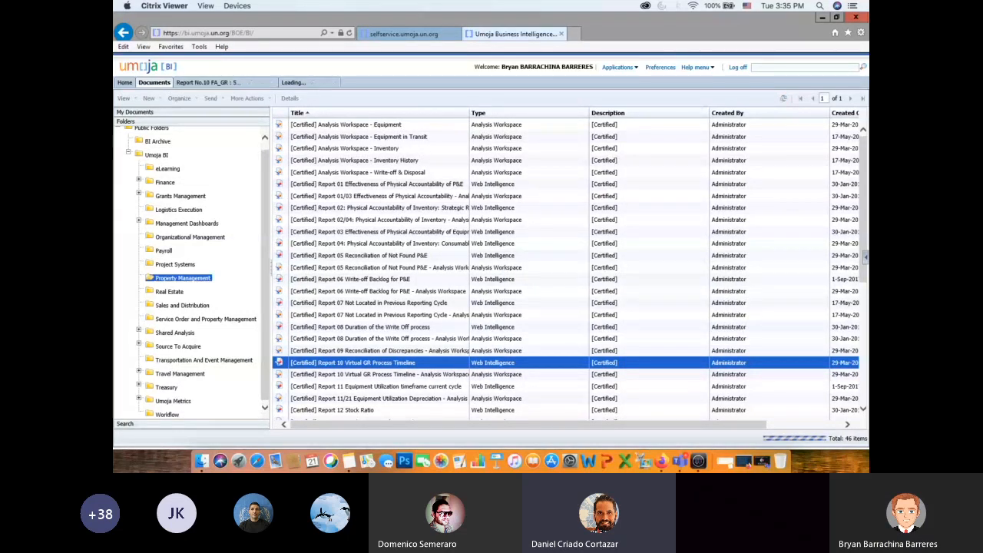
pyautogui.click(864, 410)
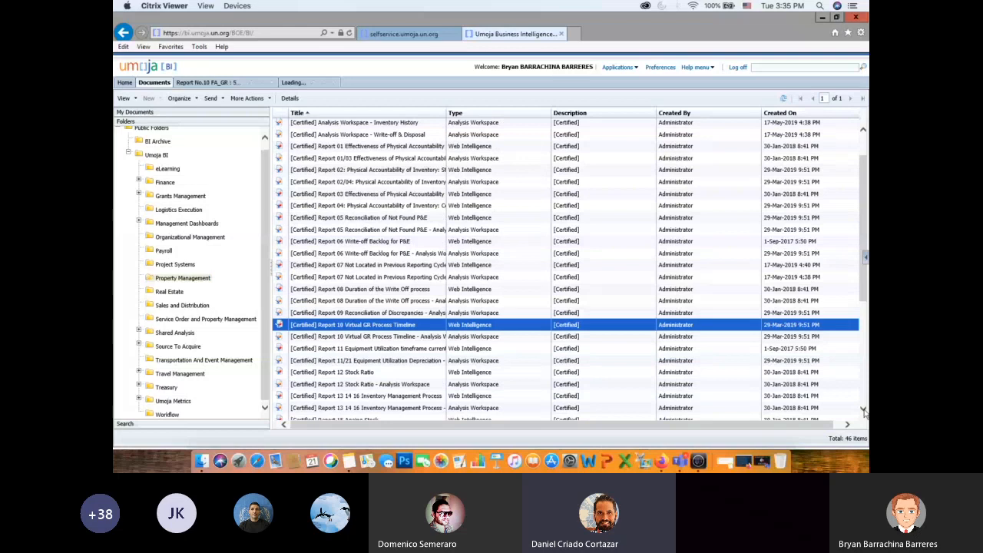
pyautogui.click(864, 411)
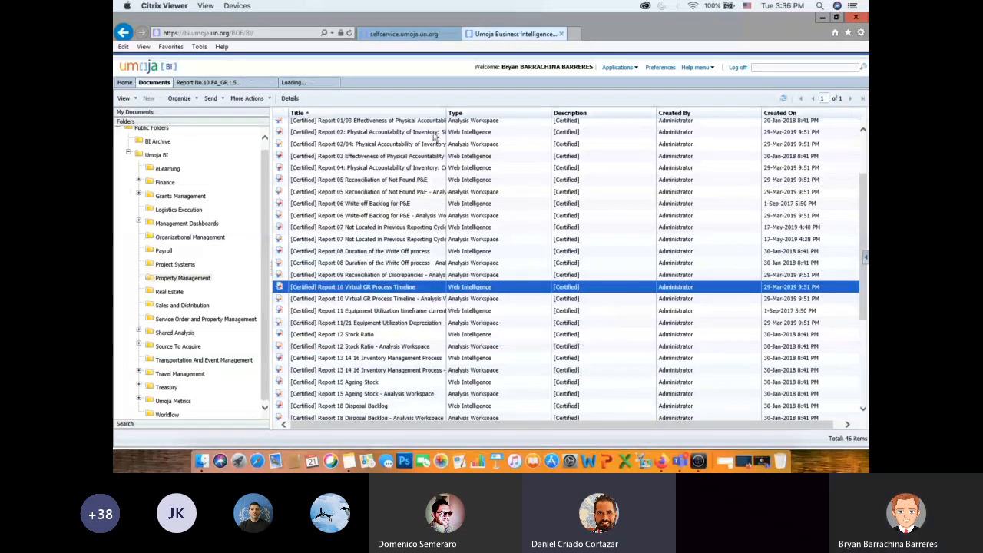
pyautogui.moveTo(446, 115); pyautogui.dragTo(518, 116)
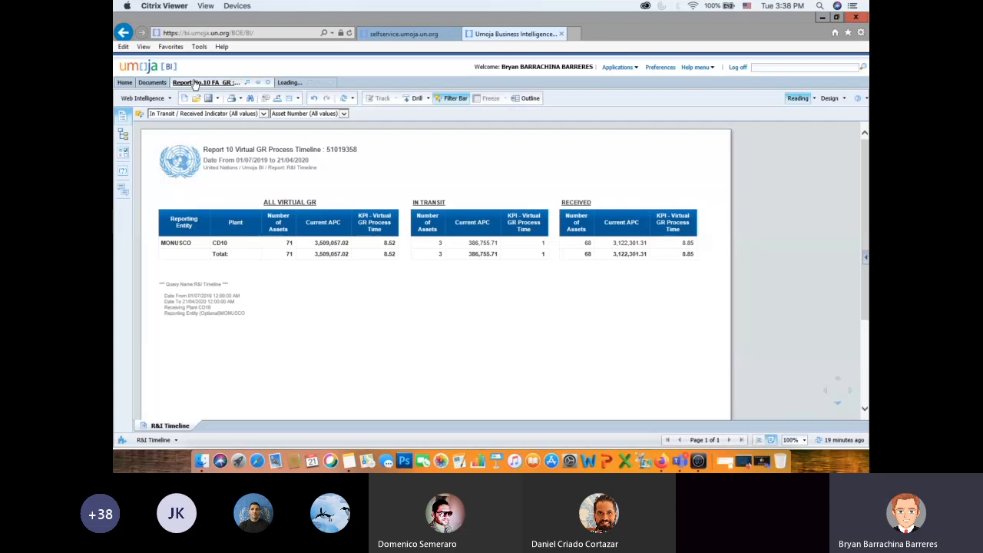
# - Return to the Report 10 analysis workspace and close the BI browser window with all its tabs
pyautogui.click(287, 84)
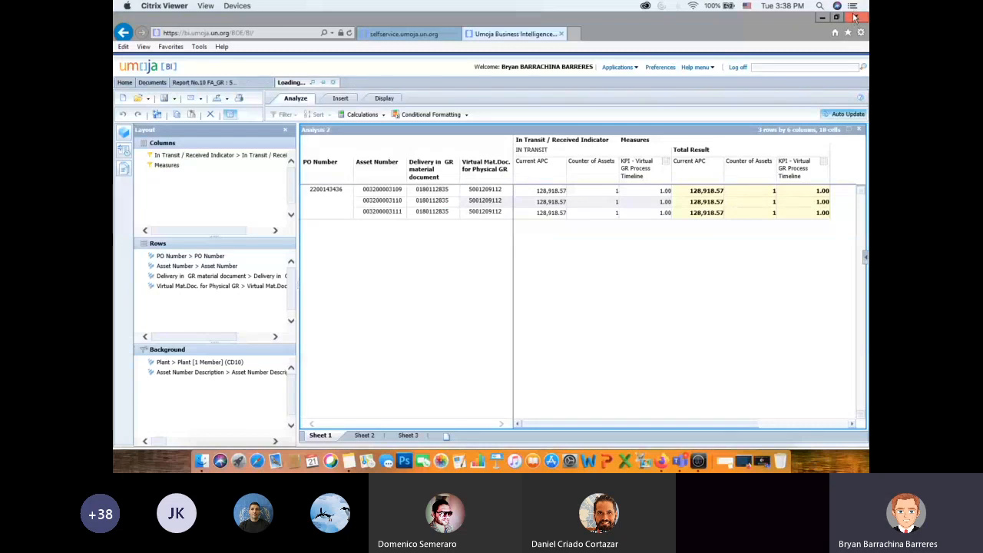
pyautogui.click(854, 17)
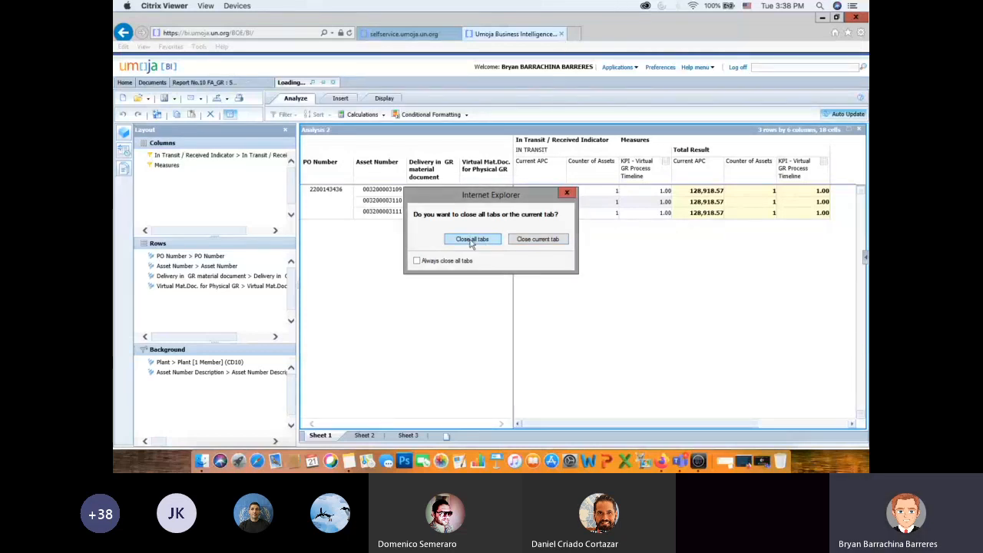
pyautogui.click(471, 239)
pyautogui.click(457, 239)
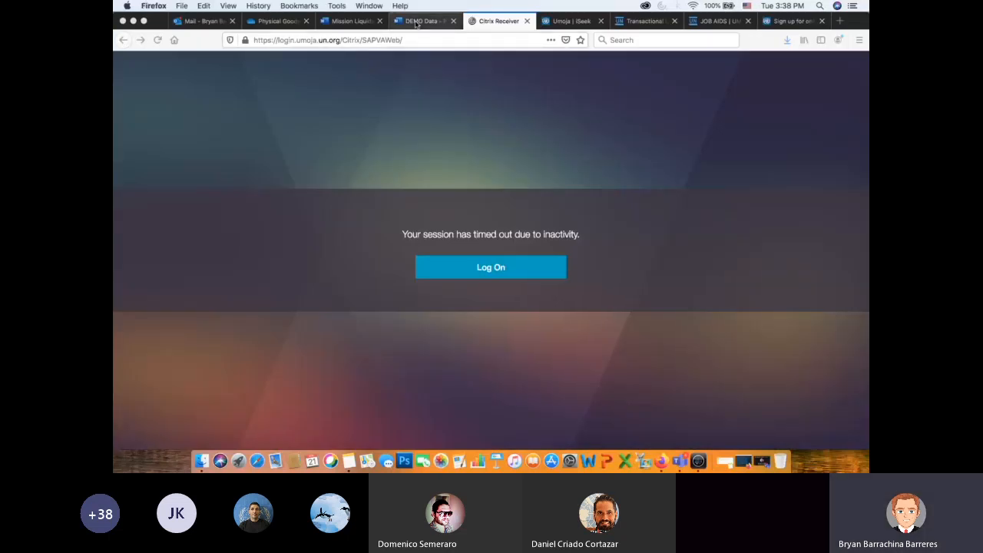
# - Close the physical goods receipt DEMO Data and Mission Liquidation documents and return to the Physical Goods Receipt folder in OneDrive
pyautogui.click(417, 23)
pyautogui.click(453, 20)
pyautogui.click(346, 23)
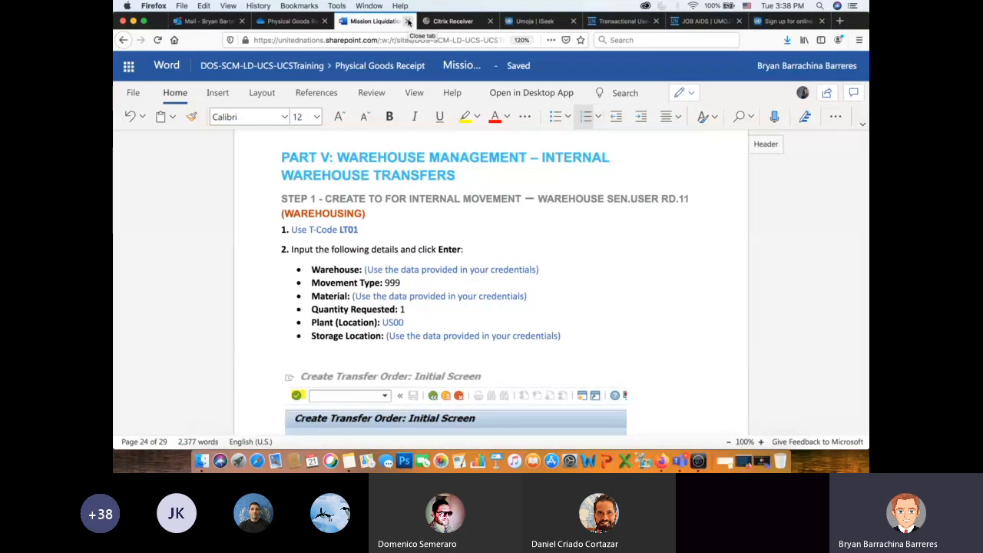
pyautogui.click(408, 21)
pyautogui.click(303, 21)
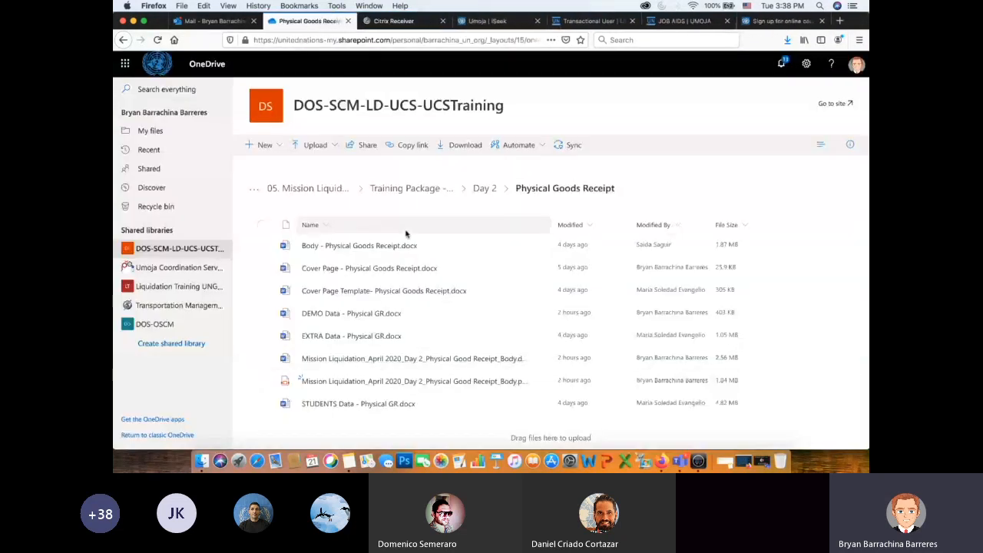
# - Go up to the Day 2 folder and open its Virtual Goods Receipt folder to view the training files
pyautogui.click(485, 188)
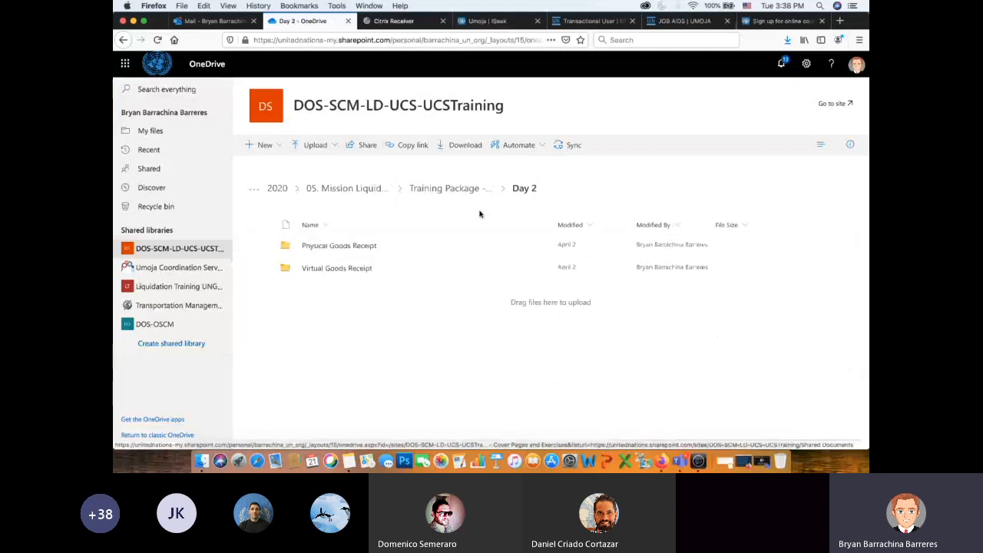
pyautogui.click(336, 267)
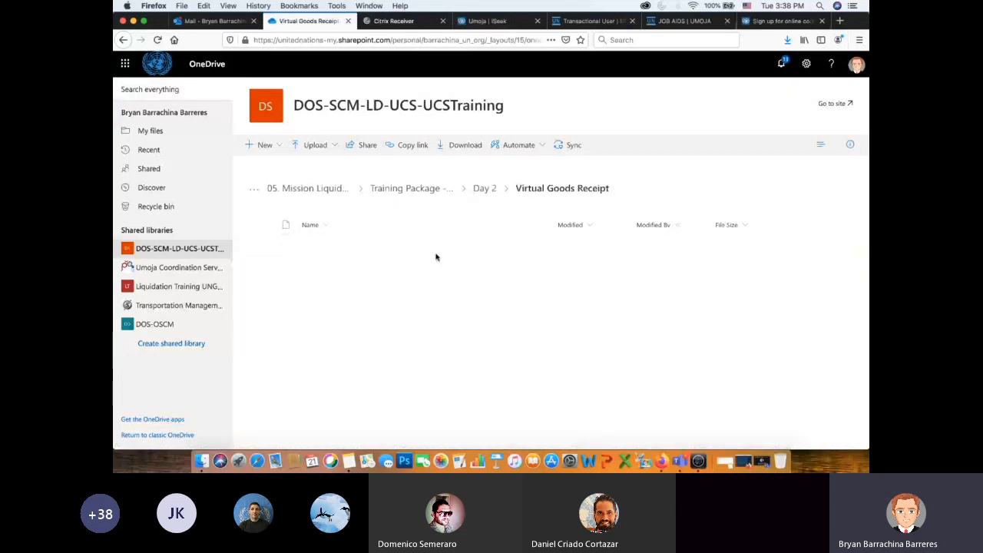
pyautogui.scroll(-1, 399, 288)
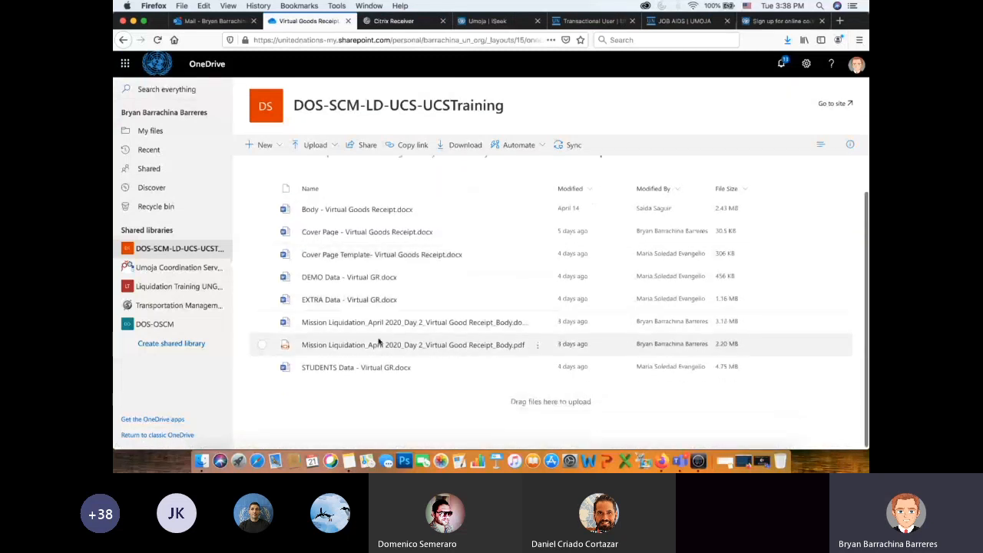
# - Open DEMO Data - Virtual GR.docx and the Virtual Good Receipt_Body PDF, ending on the DEMO Data document
pyautogui.click(358, 277)
pyautogui.click(291, 23)
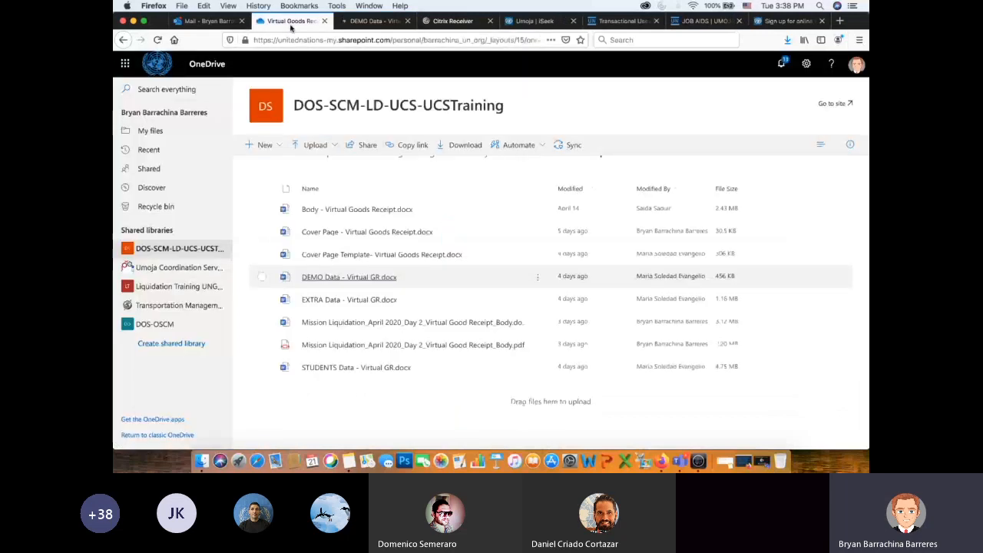
pyautogui.click(354, 348)
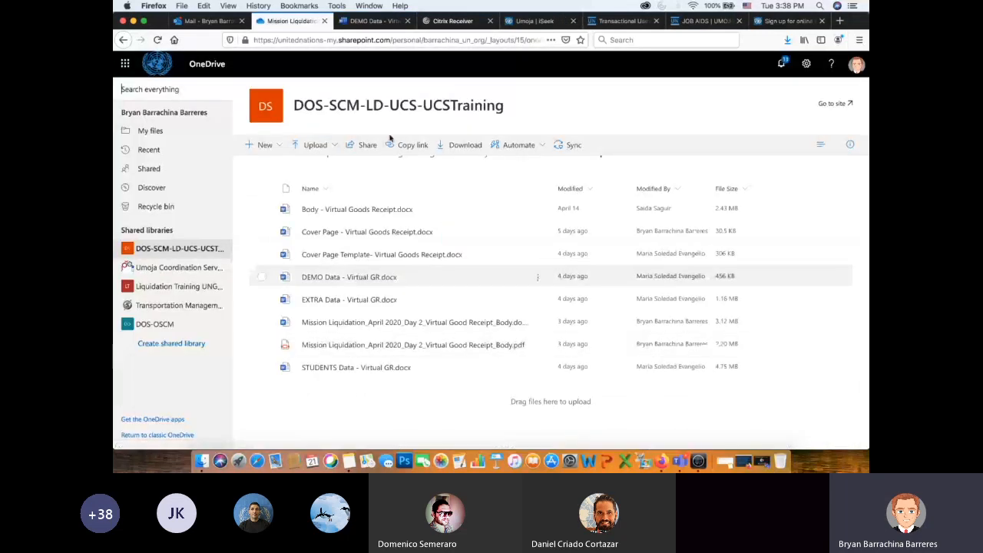
pyautogui.click(372, 22)
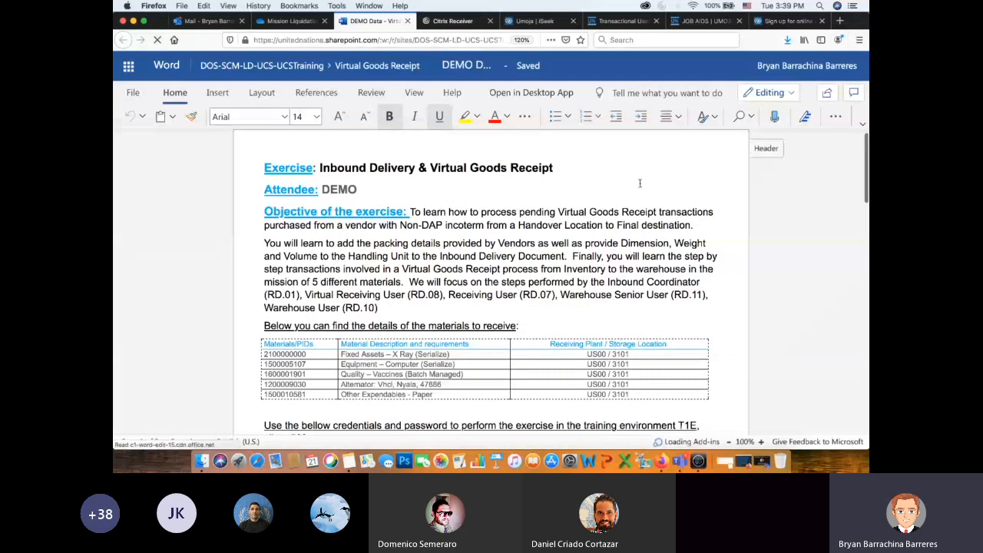
# - Point out the exercise title and objective by highlighting the text, including the phrase about the Non-DAP incoterm
pyautogui.moveTo(321, 167); pyautogui.dragTo(553, 179)
pyautogui.scroll(-3, 559, 234)
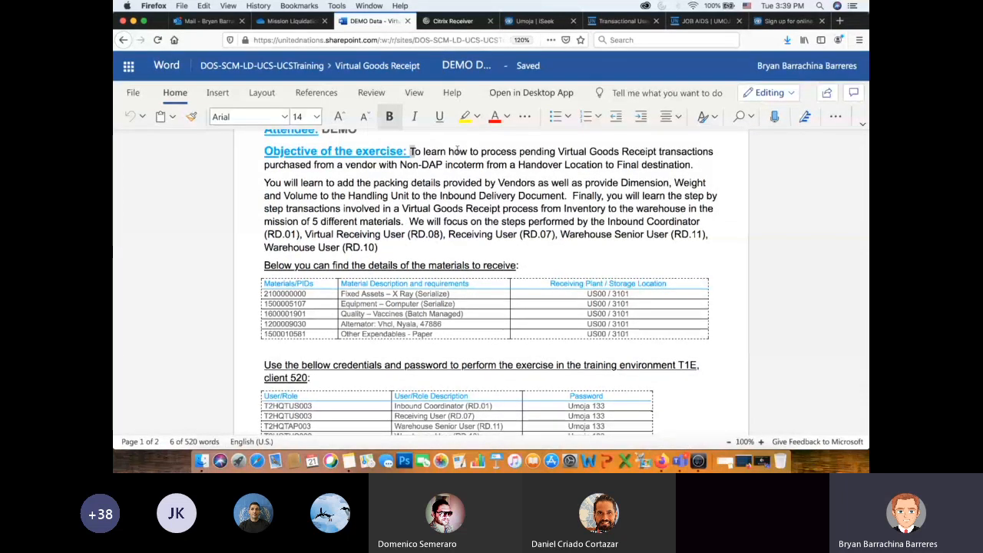
pyautogui.scroll(3, 410, 151)
pyautogui.moveTo(410, 224); pyautogui.dragTo(677, 223)
pyautogui.moveTo(372, 237); pyautogui.dragTo(489, 238)
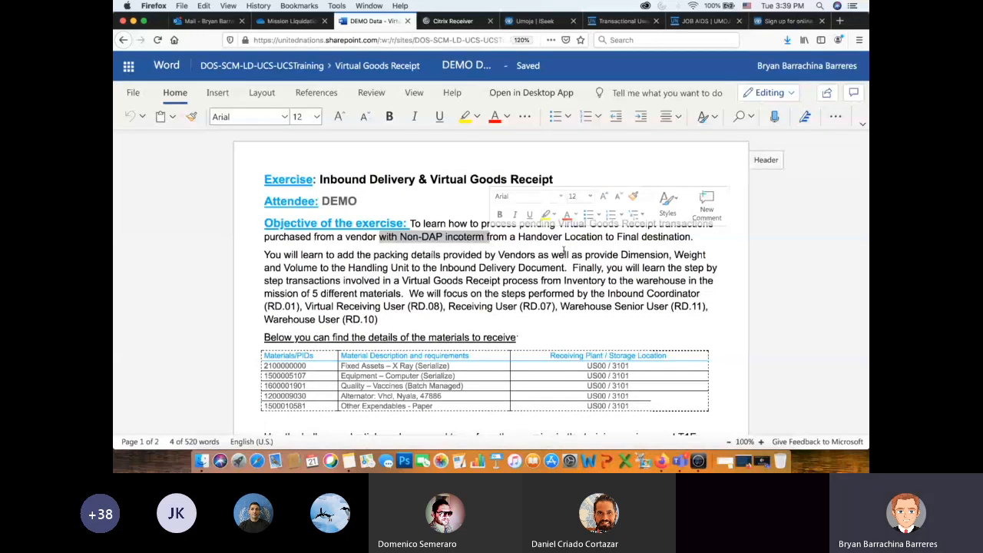
pyautogui.click(398, 239)
pyautogui.moveTo(397, 240); pyautogui.dragTo(511, 240)
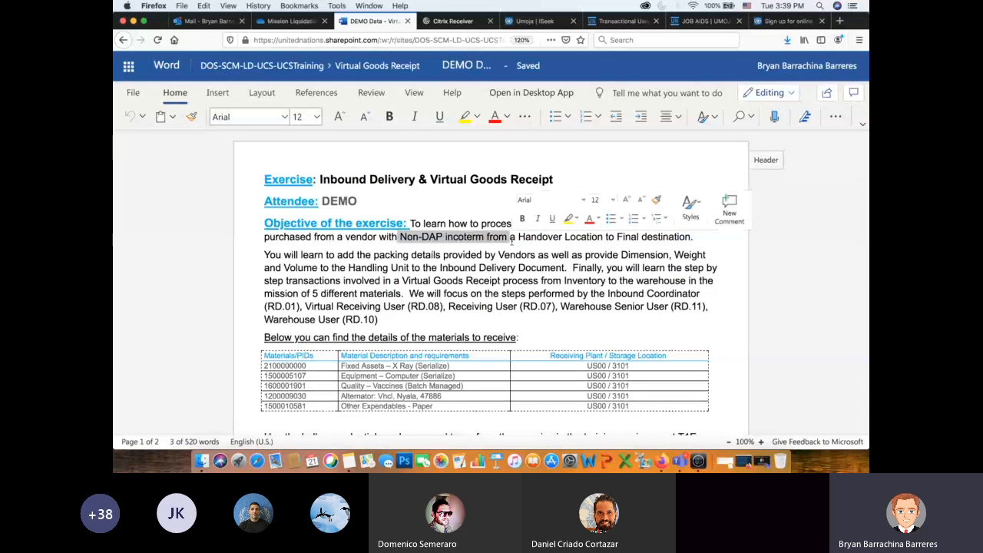
pyautogui.click(544, 263)
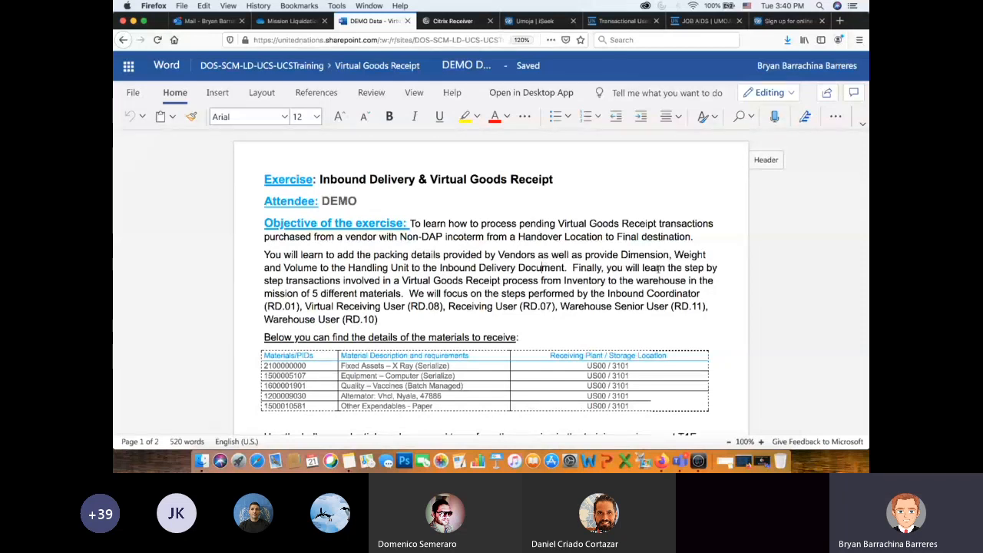
# - Review the materials to receive, the training credentials by role and the table for VGR document numbers
pyautogui.scroll(-1, 657, 269)
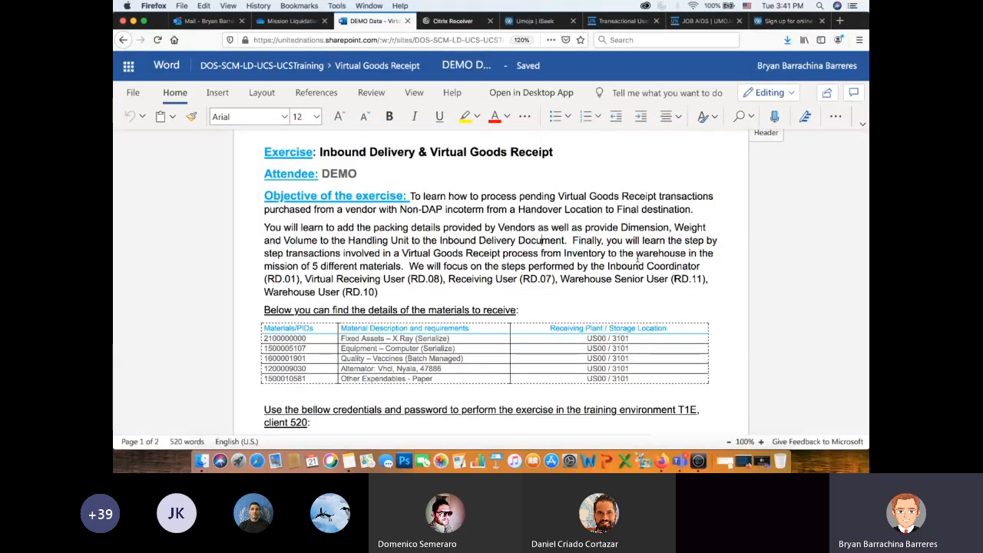
pyautogui.scroll(-2, 637, 258)
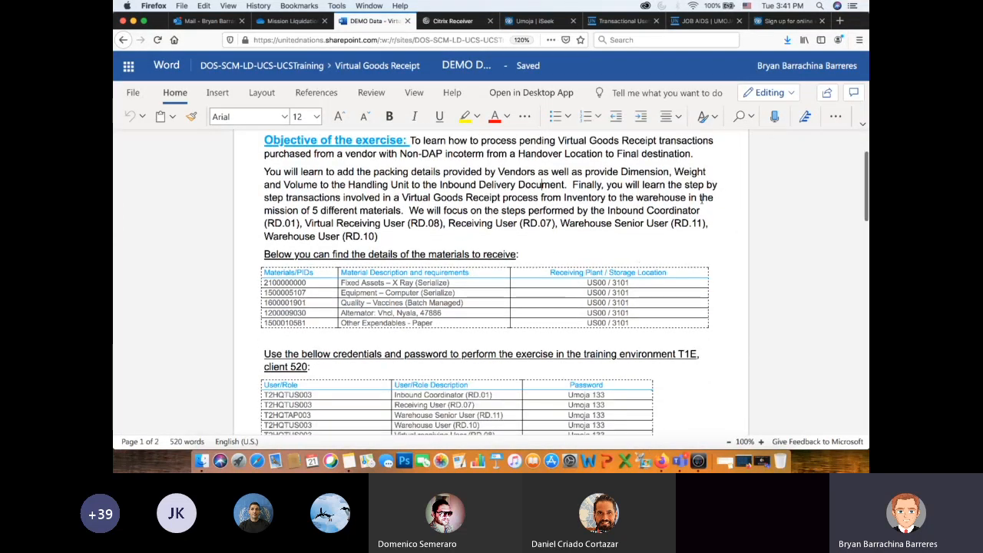
pyautogui.scroll(-2, 701, 199)
pyautogui.scroll(3, 701, 200)
pyautogui.scroll(-1, 701, 200)
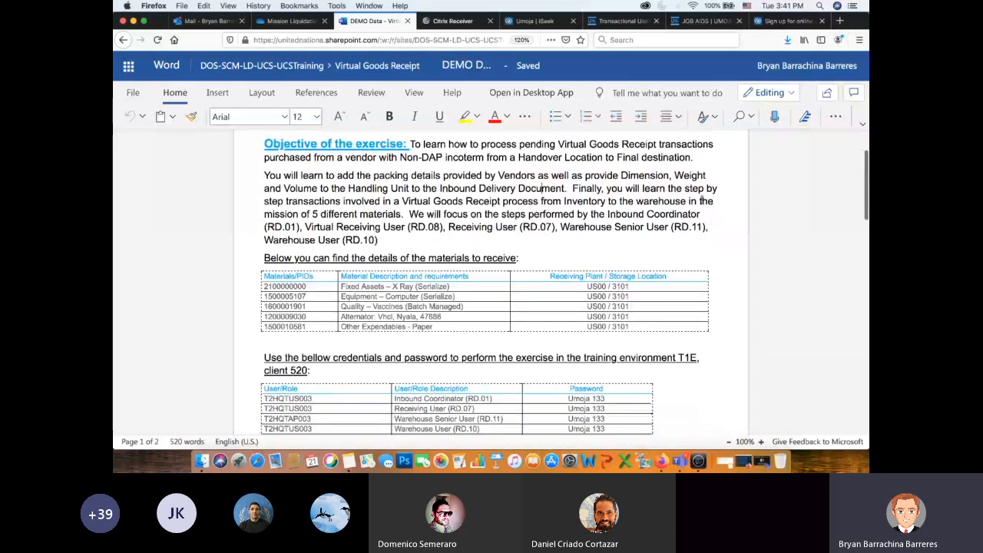
pyautogui.scroll(-3, 701, 199)
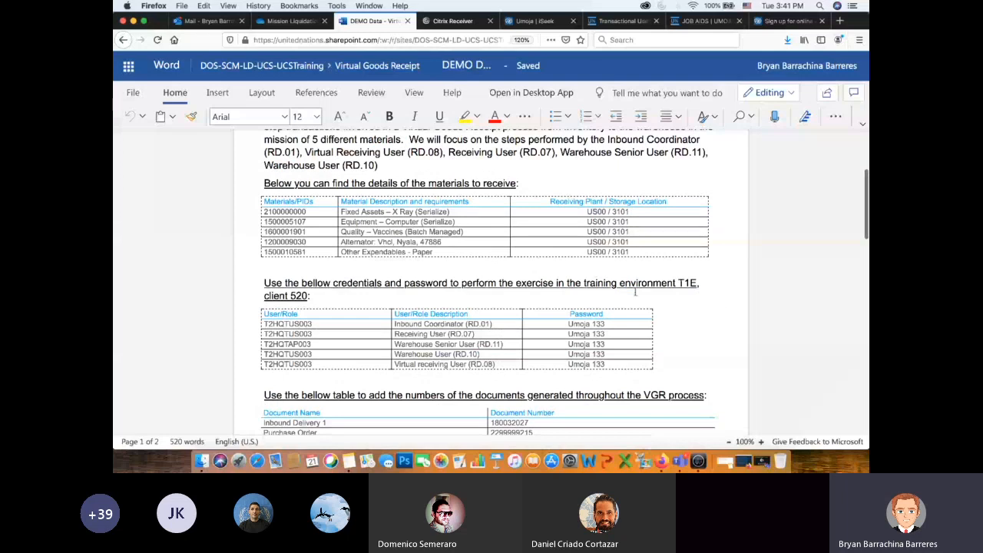
pyautogui.scroll(-4, 635, 292)
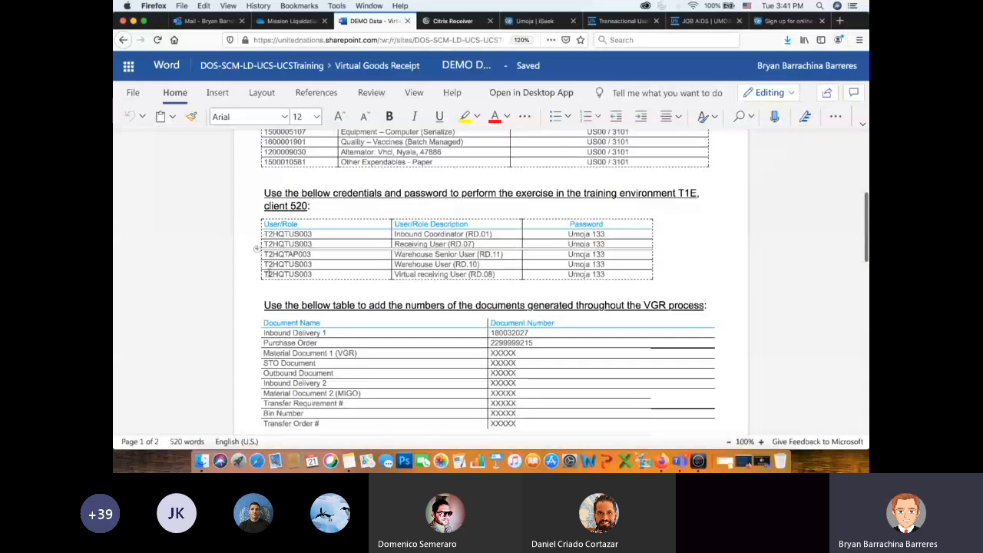
pyautogui.scroll(-4, 630, 287)
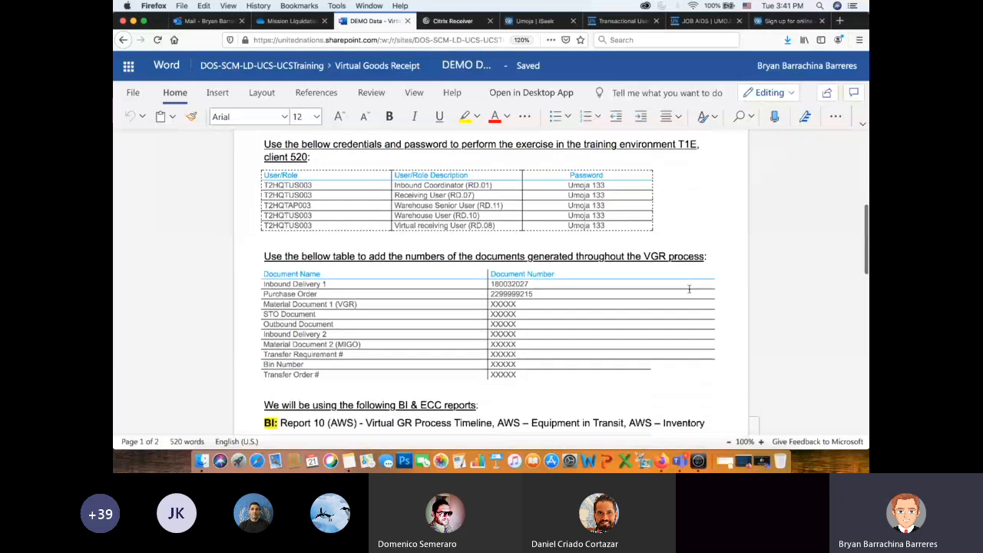
# - Walk through the document number table by highlighting its rows, from the inbound delivery and purchase order to the transfer order
pyautogui.moveTo(527, 346); pyautogui.dragTo(439, 269)
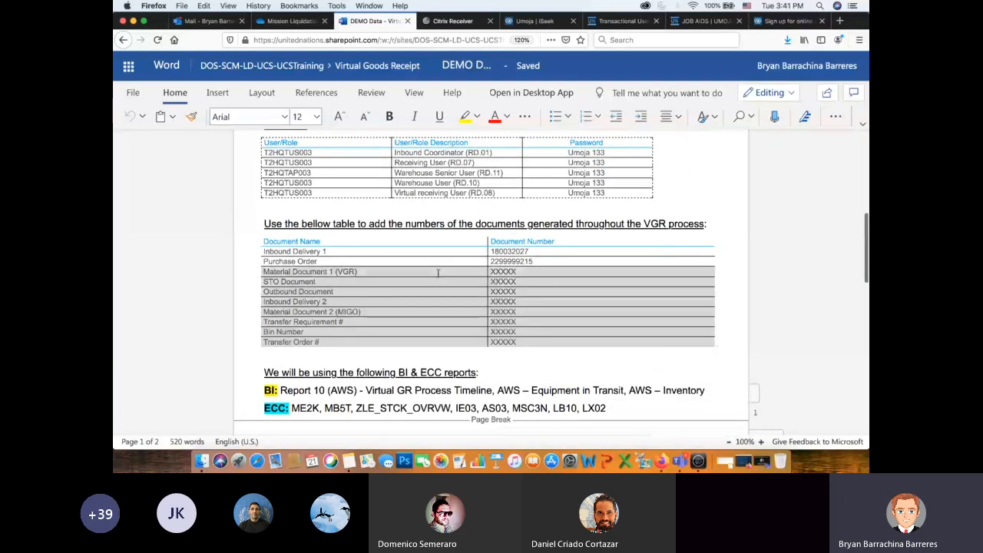
pyautogui.click(505, 292)
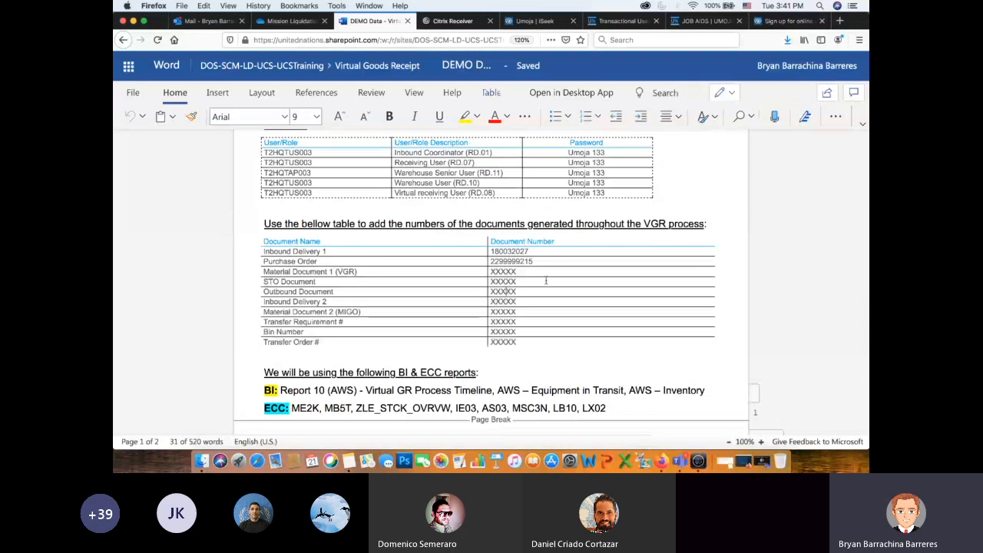
pyautogui.moveTo(533, 262); pyautogui.dragTo(486, 253)
pyautogui.click(492, 271)
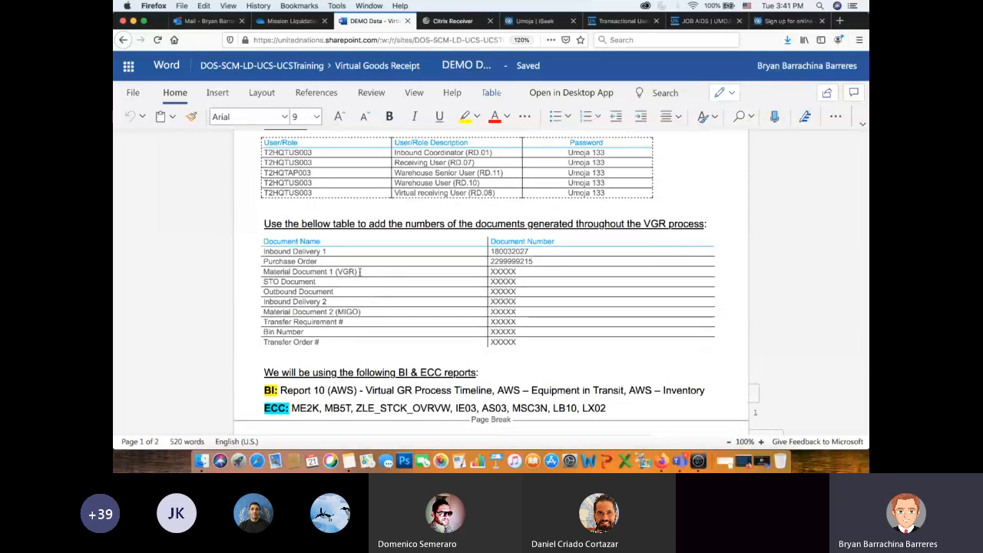
pyautogui.click(360, 282)
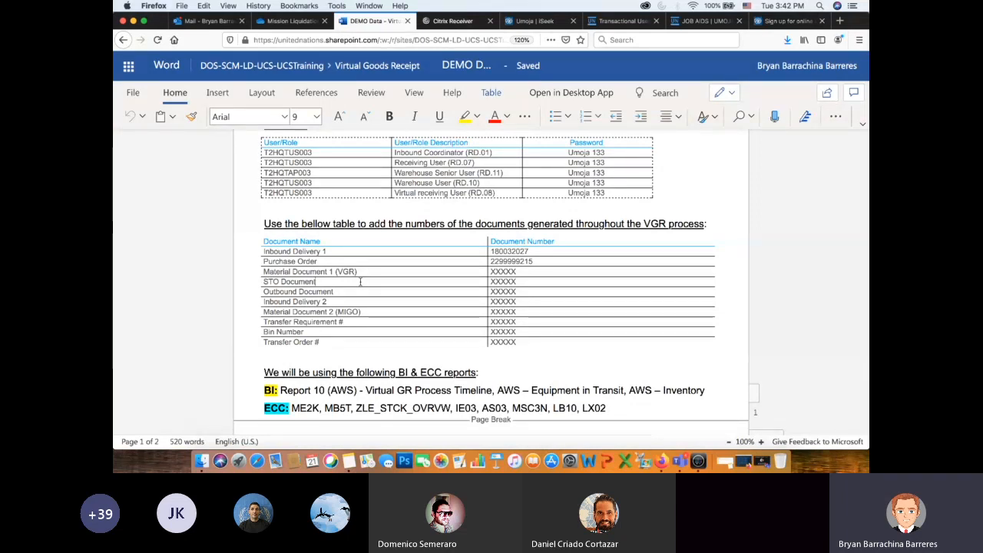
pyautogui.tripleClick(339, 291)
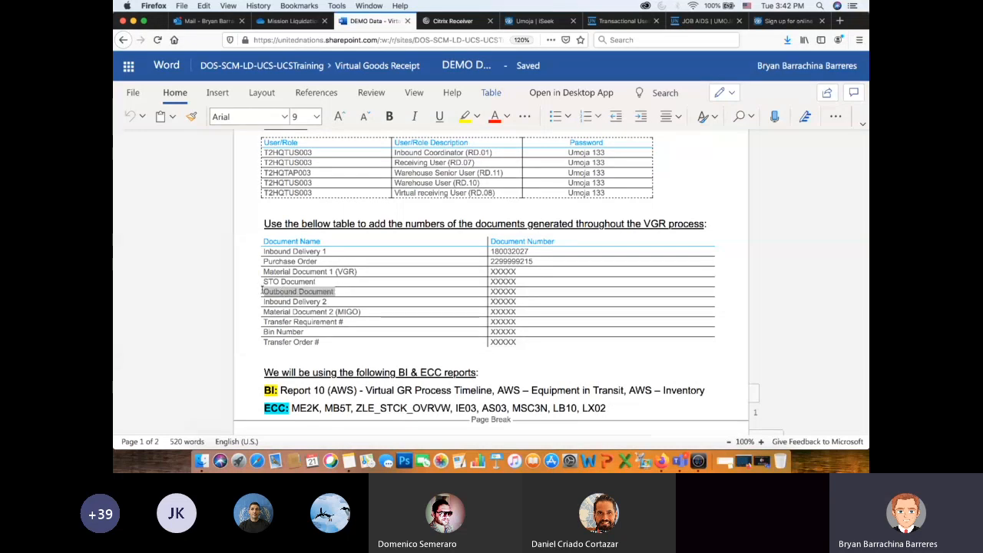
pyautogui.click(524, 292)
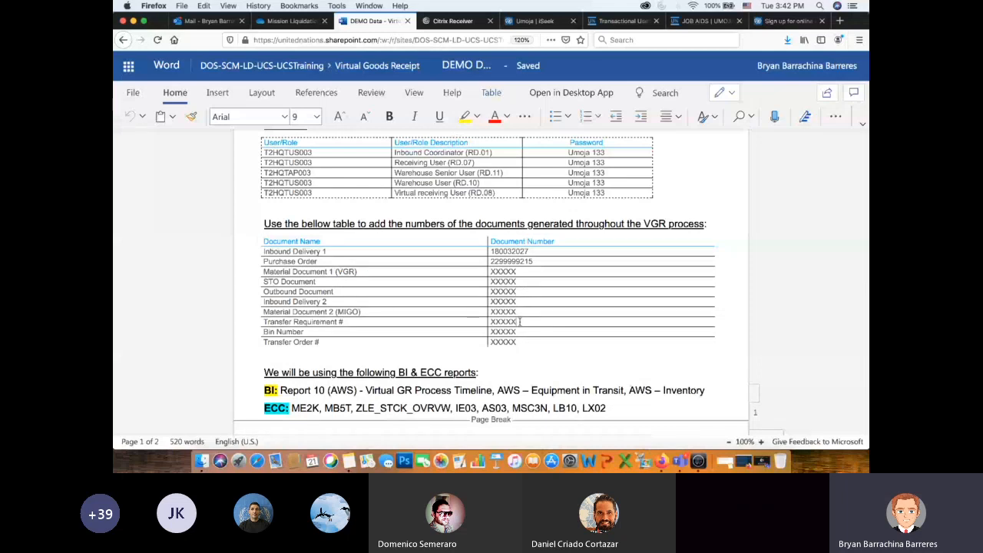
pyautogui.moveTo(488, 335); pyautogui.dragTo(451, 335)
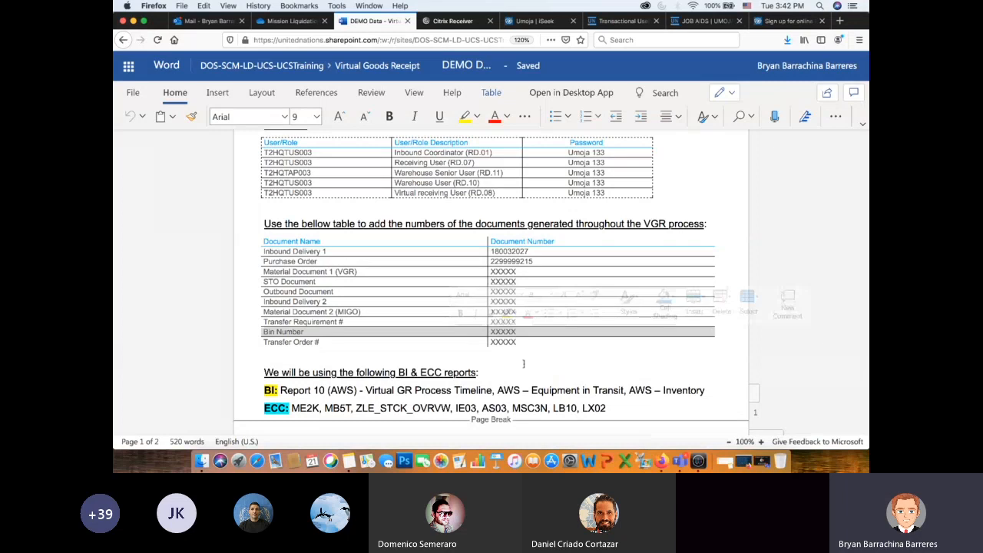
pyautogui.moveTo(520, 343); pyautogui.dragTo(462, 338)
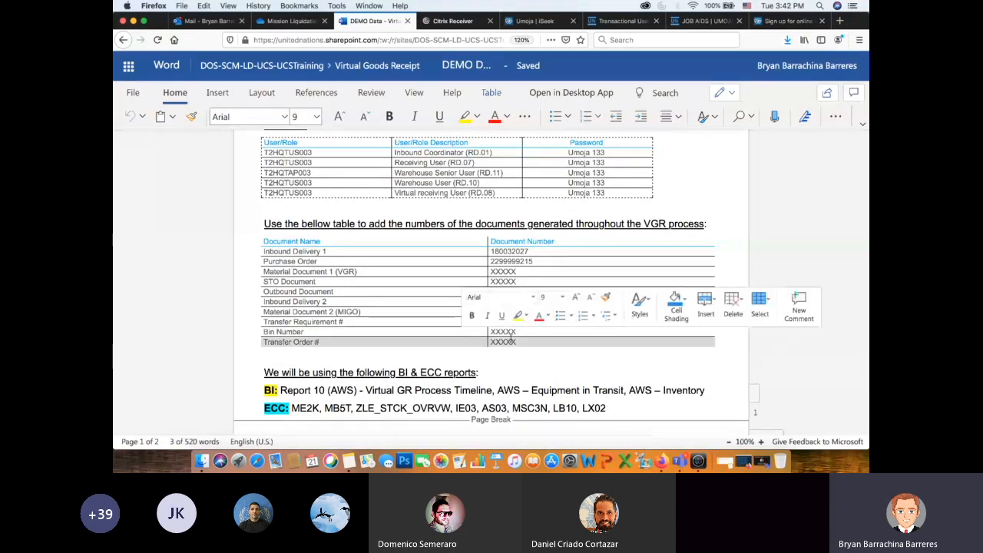
pyautogui.click(565, 341)
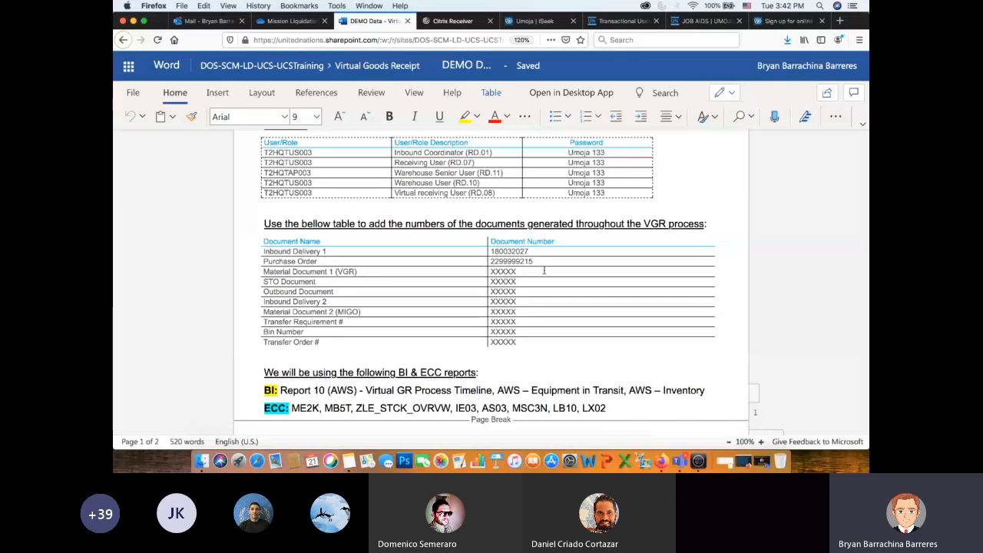
# - Point out the Material Document 1 (VGR), Transfer Order, STO Document and Material Document 2 (MIGO) entries in the document number table
pyautogui.moveTo(505, 271); pyautogui.dragTo(467, 271)
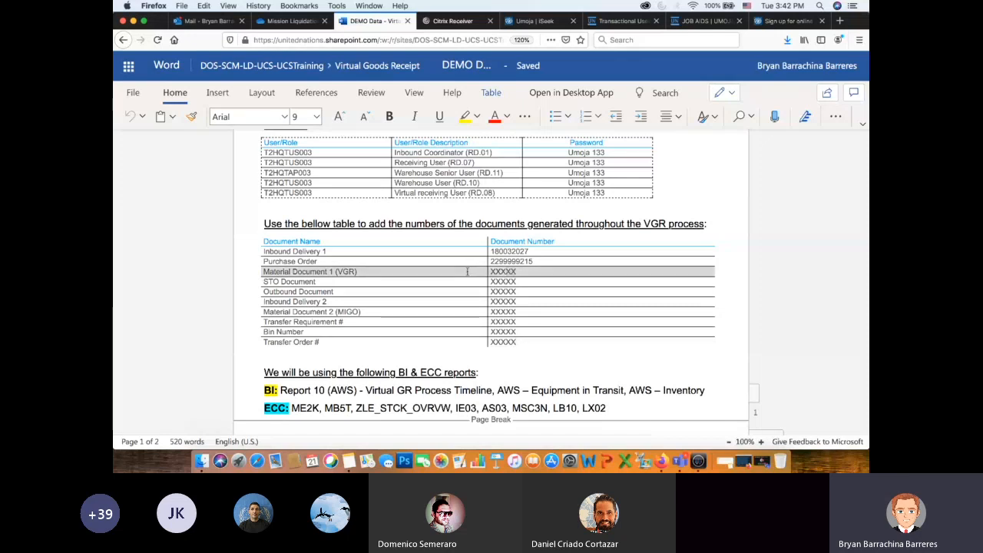
pyautogui.moveTo(517, 345); pyautogui.dragTo(469, 344)
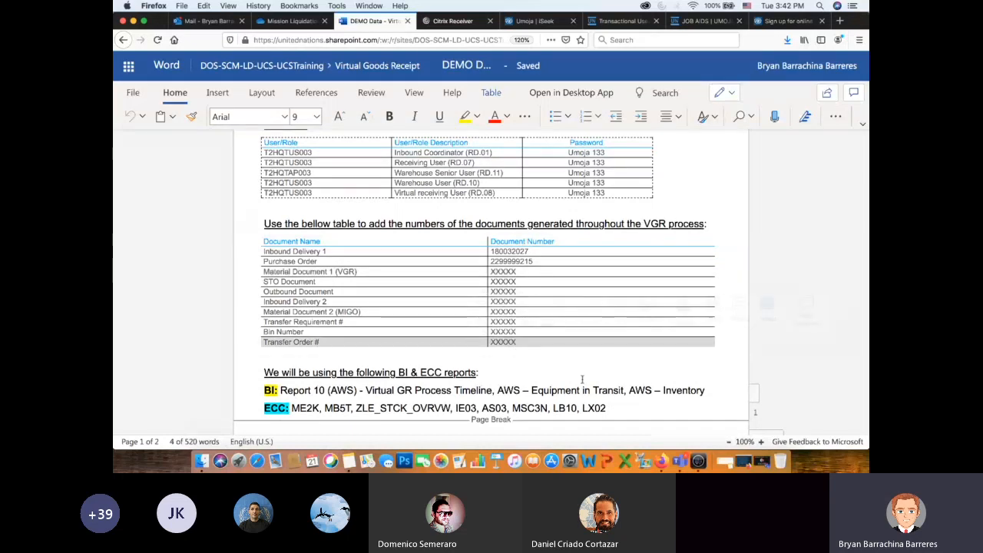
pyautogui.click(529, 271)
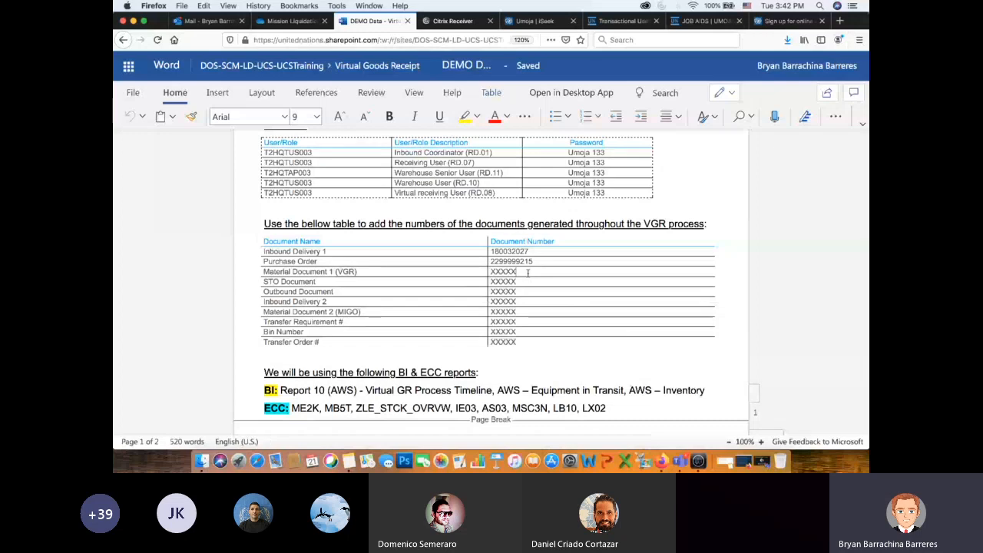
pyautogui.moveTo(517, 282); pyautogui.dragTo(494, 282)
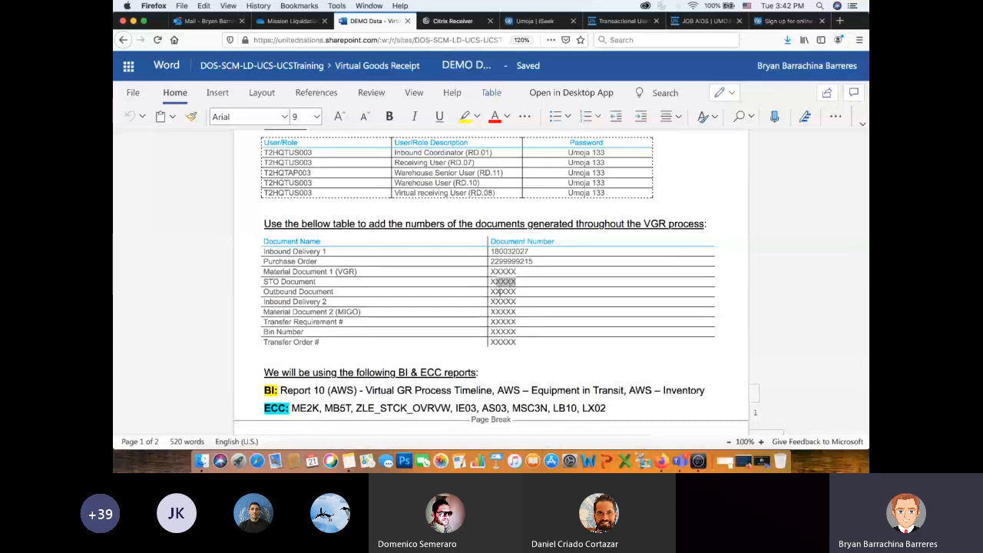
pyautogui.moveTo(517, 311); pyautogui.dragTo(487, 313)
pyautogui.click(530, 324)
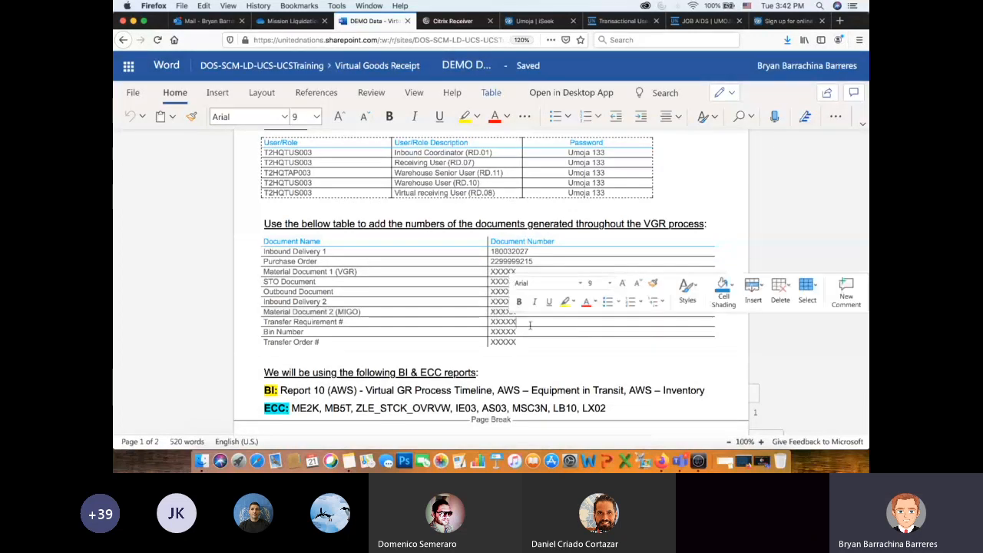
# - Highlight the list of BI and ECC reports and review the table of steps, user roles and T-codes below it
pyautogui.scroll(-3, 530, 325)
pyautogui.moveTo(607, 303); pyautogui.dragTo(398, 289)
pyautogui.scroll(-7, 467, 310)
pyautogui.scroll(-1, 467, 311)
pyautogui.scroll(1, 467, 311)
pyautogui.scroll(-1, 467, 311)
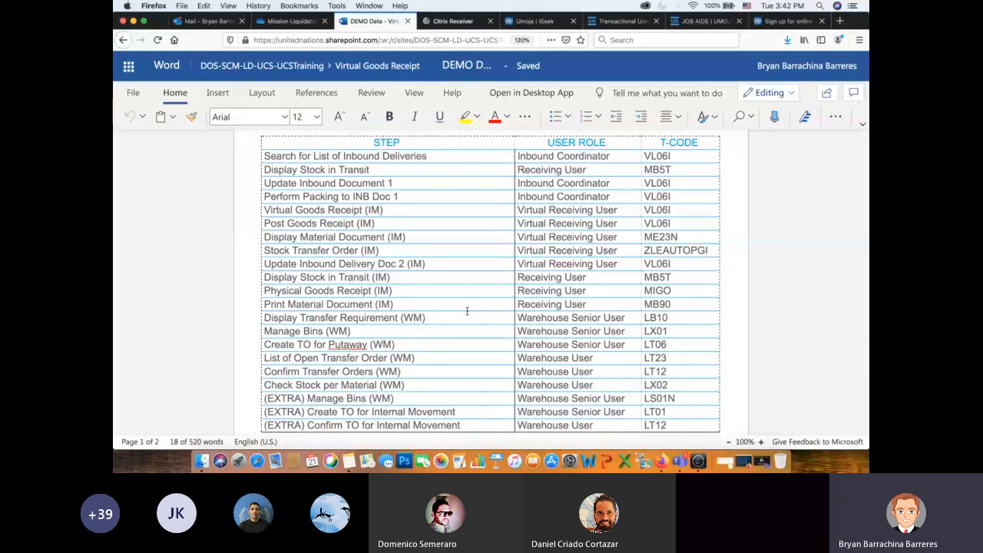
# - Show the Virtual Goods Receipt exercise PDF at 125% zoom and review its job aids, user guides and Part I login link
pyautogui.click(285, 21)
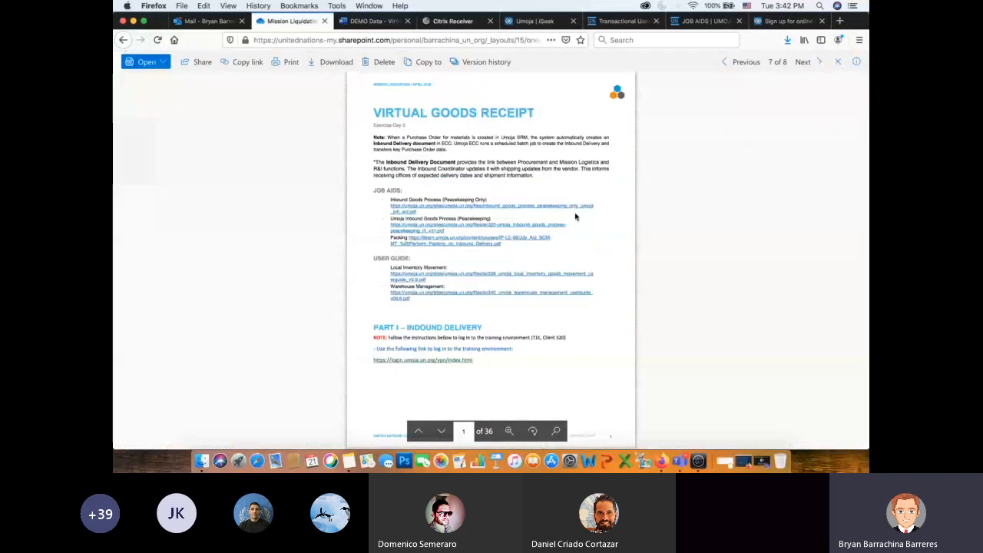
pyautogui.click(509, 430)
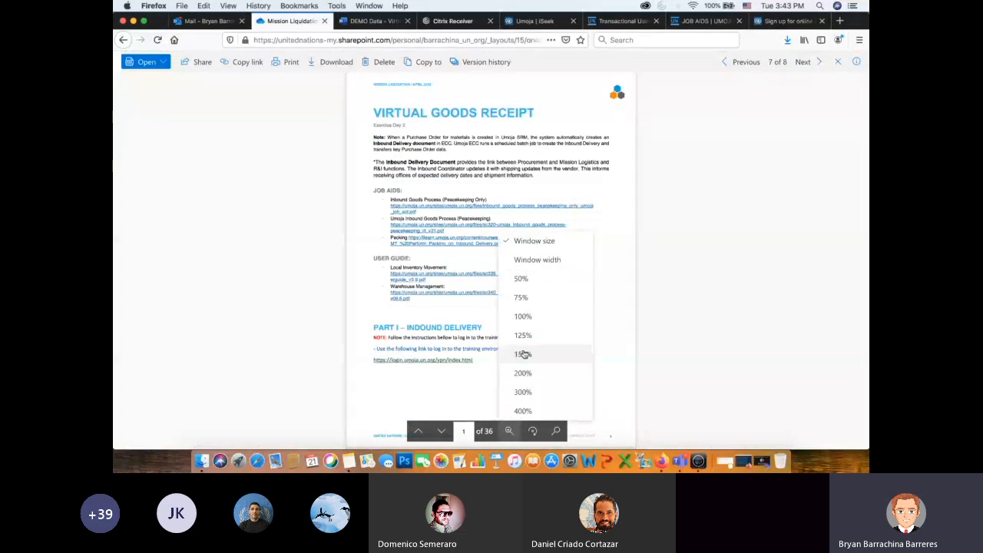
pyautogui.click(525, 336)
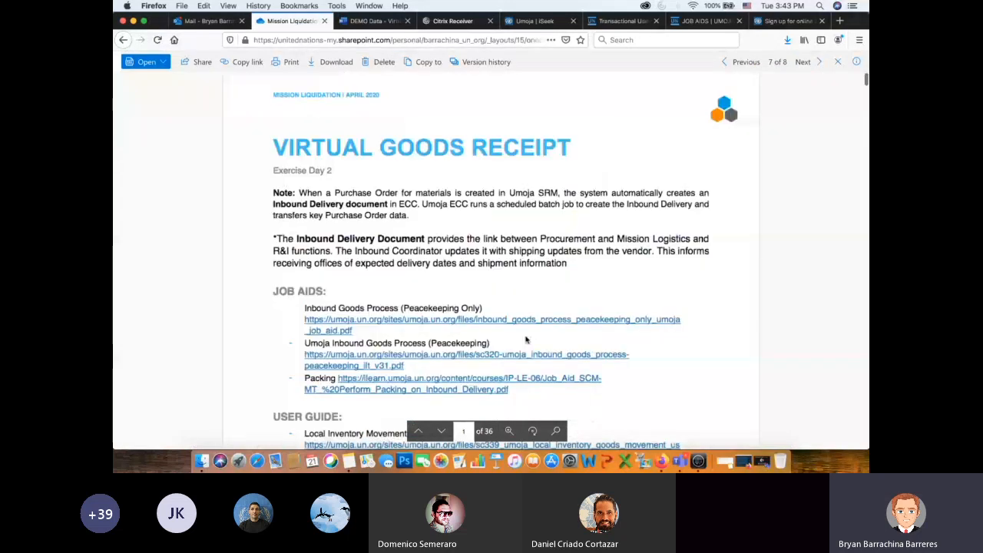
pyautogui.scroll(-3, 683, 196)
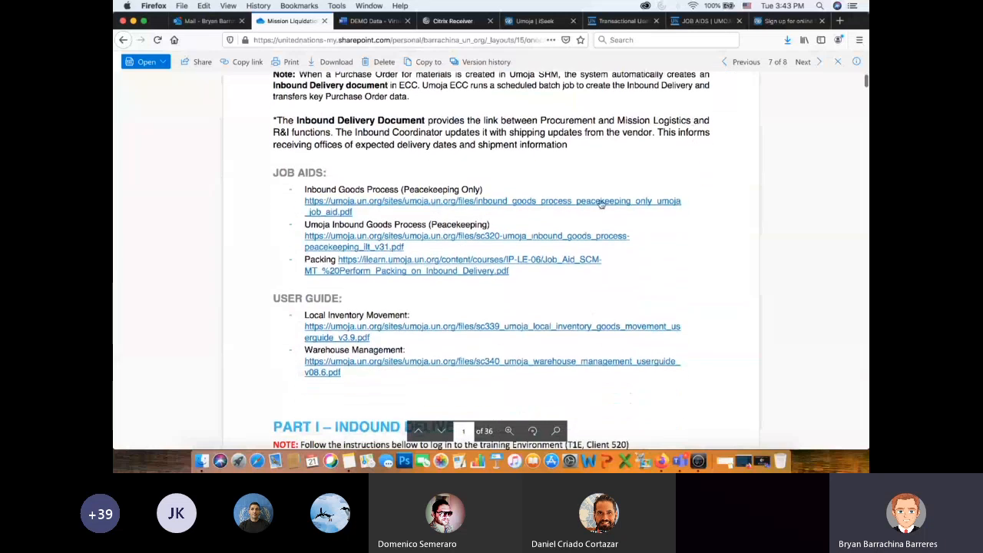
pyautogui.scroll(-4, 462, 214)
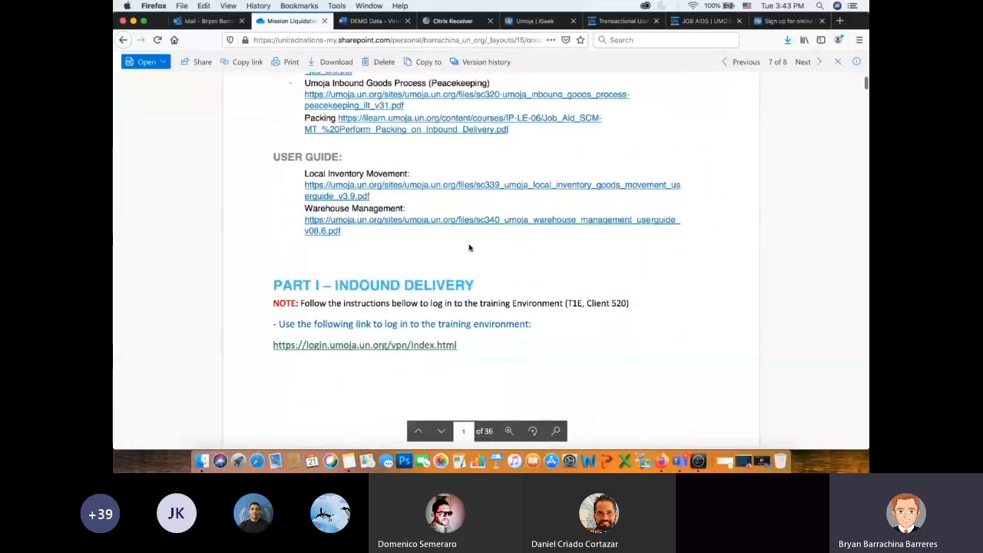
# - Skim the exercise PDF from its last page back to the List of Inbound Deliveries screenshot
pyautogui.moveTo(866, 83); pyautogui.dragTo(864, 441)
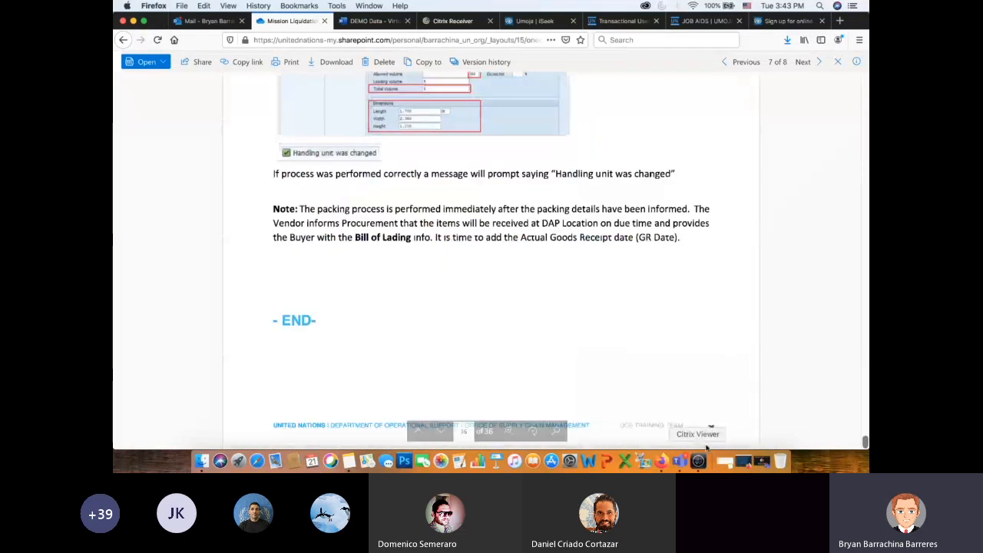
pyautogui.scroll(3, 710, 348)
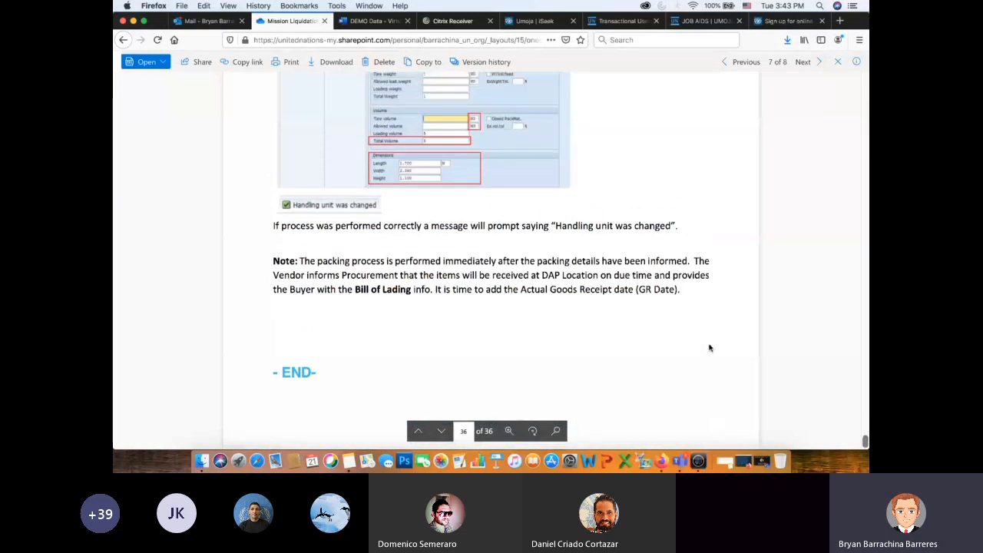
pyautogui.scroll(15, 709, 347)
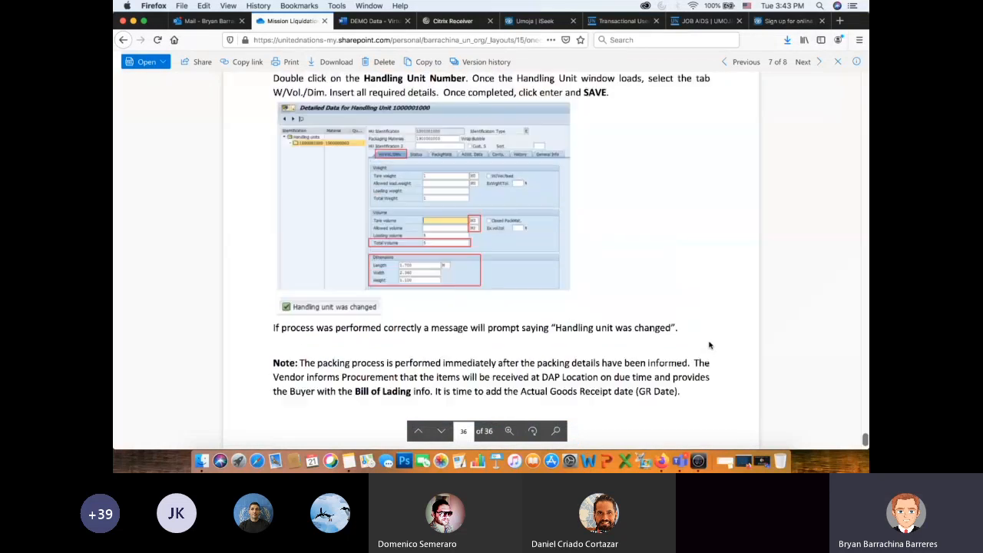
pyautogui.scroll(20, 710, 344)
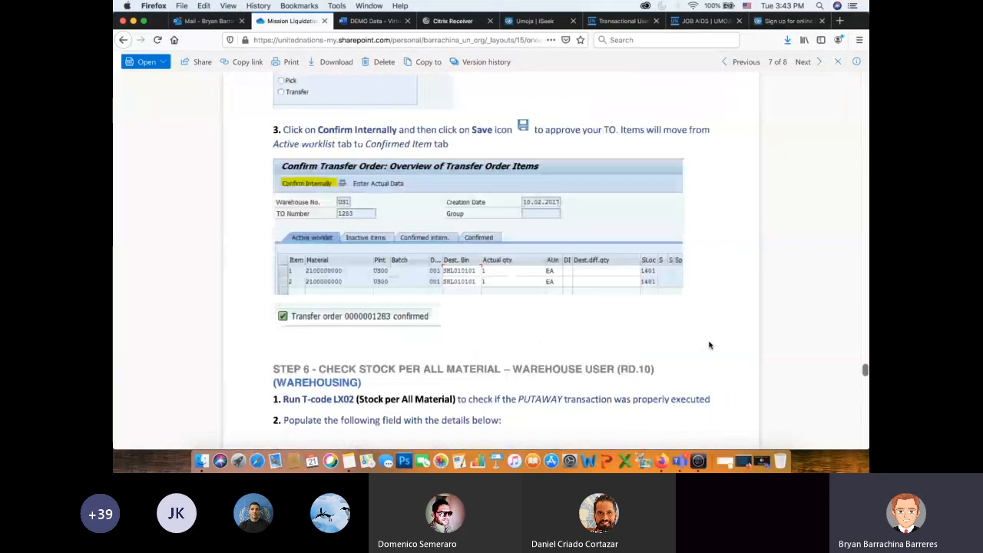
pyautogui.scroll(15, 700, 228)
pyautogui.scroll(15, 700, 227)
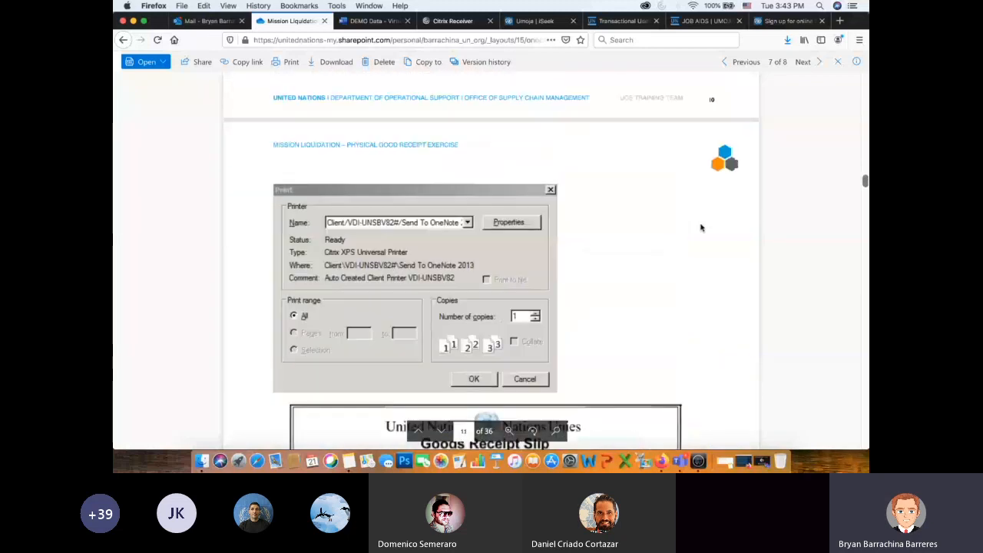
pyautogui.scroll(10, 700, 227)
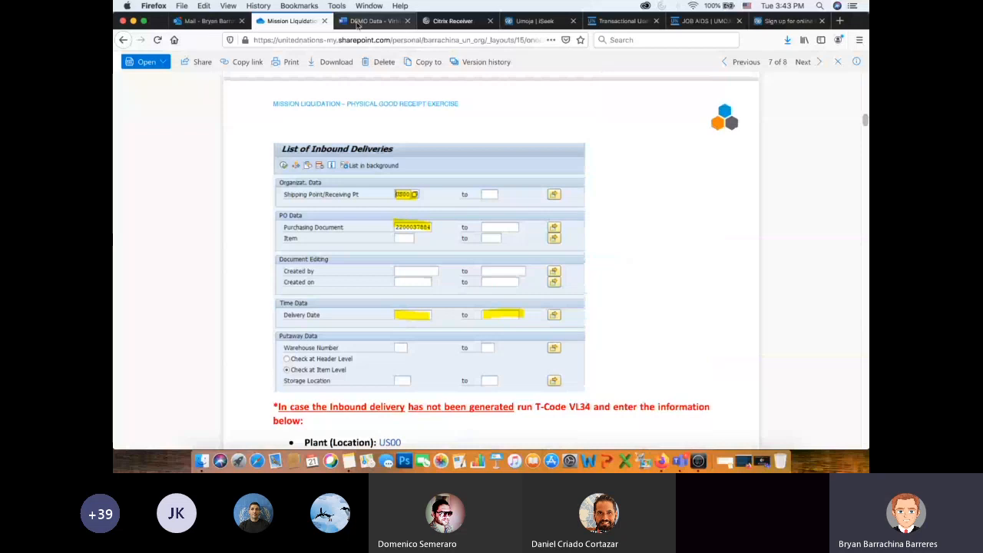
# - Highlight the DEMO Data document's steps from Search for List of Inbound Deliveries to Display Stock in Transit (IM)
pyautogui.click(357, 24)
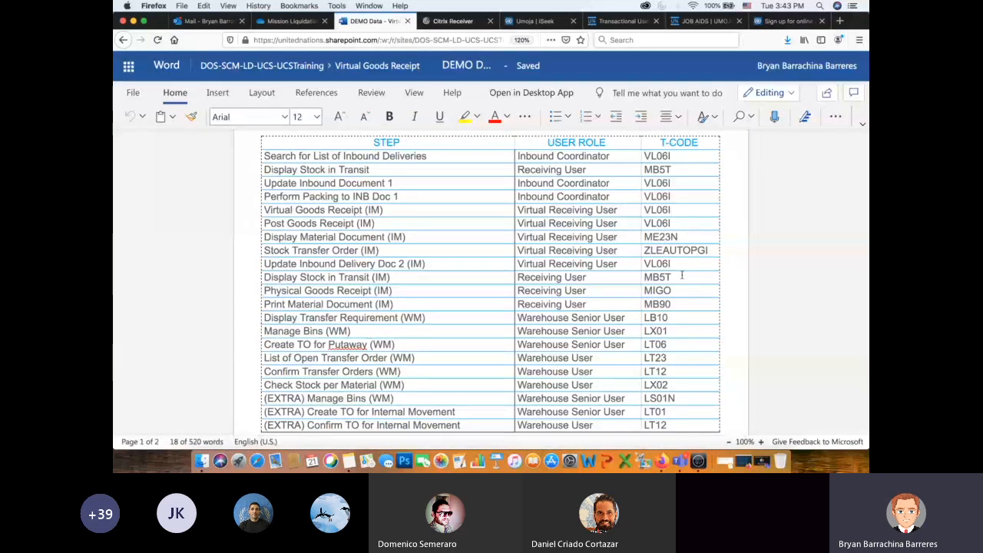
pyautogui.moveTo(625, 274); pyautogui.dragTo(367, 425)
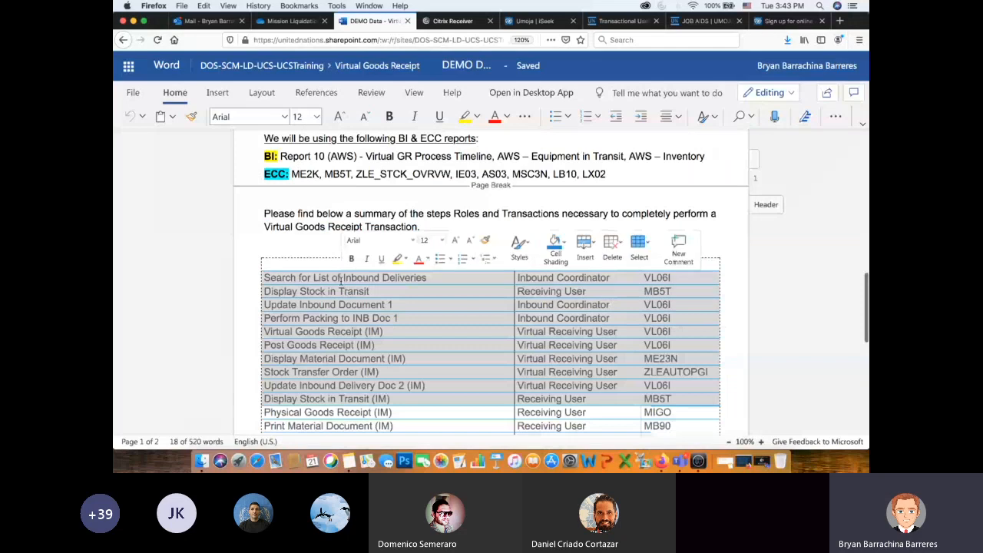
pyautogui.scroll(-2, 457, 300)
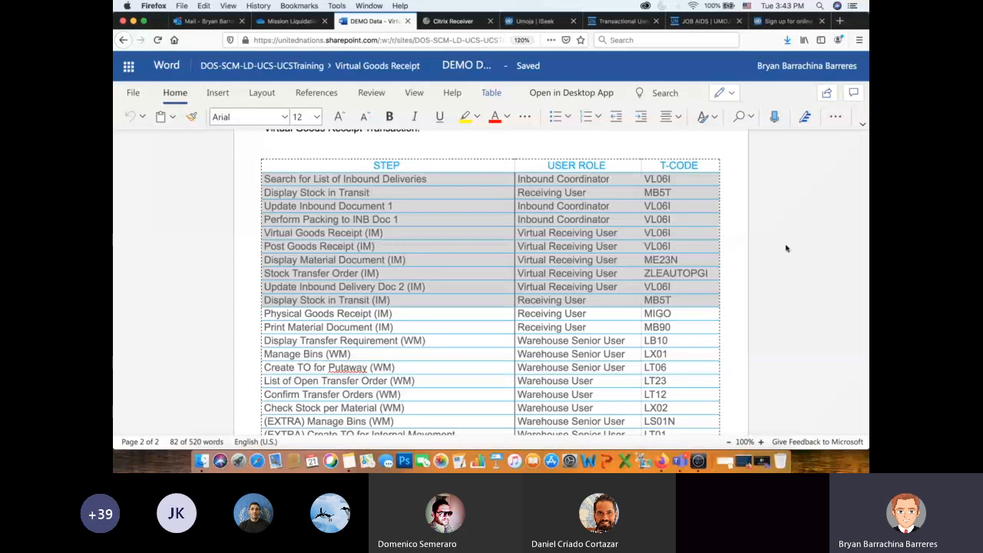
# - Return to the Umoja Citrix page and sign in again to Umoja Production Systems with the prefilled credentials
pyautogui.click(451, 21)
pyautogui.press('super+Tab')
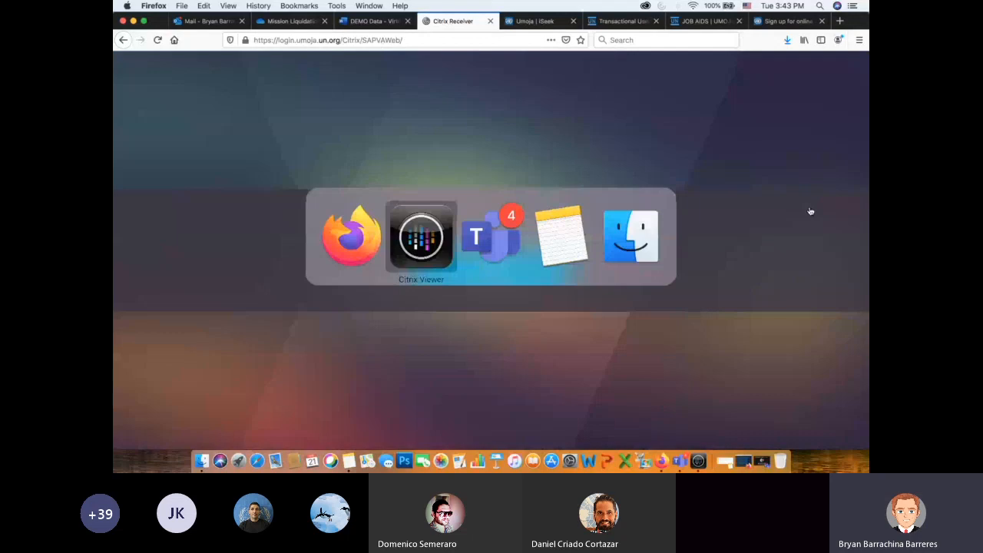
pyautogui.click(519, 266)
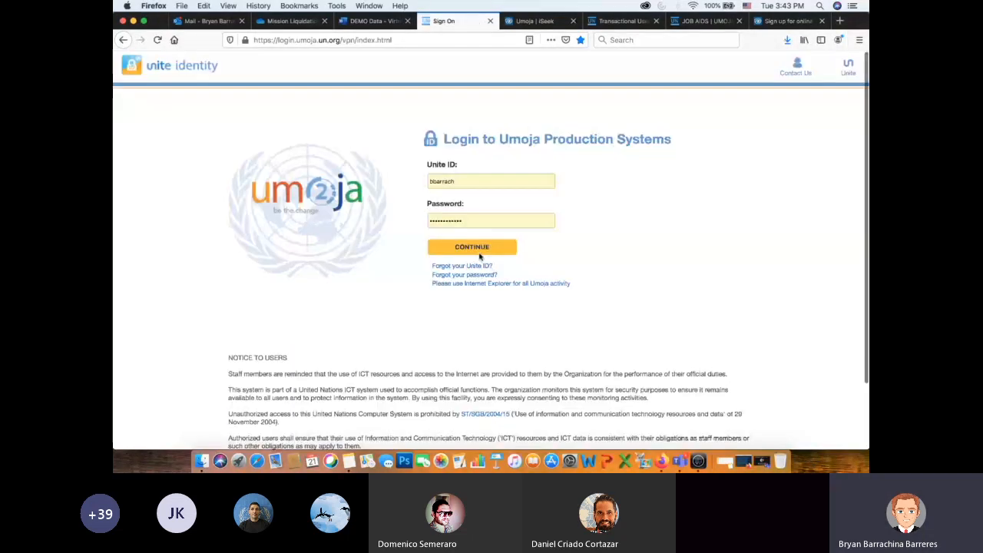
pyautogui.click(471, 248)
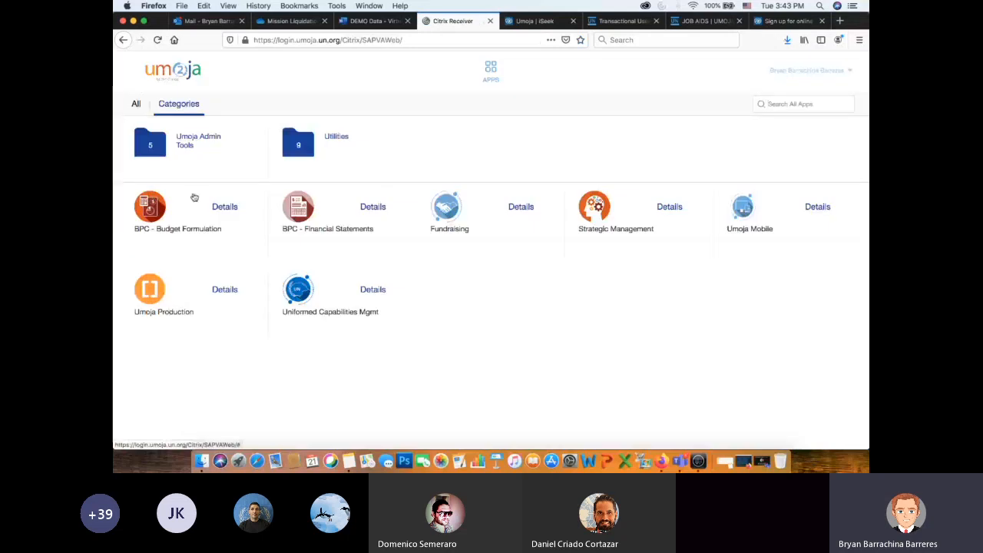
# - Show all Umoja apps and launch SAP GUI with Citrix Receiver
pyautogui.click(135, 106)
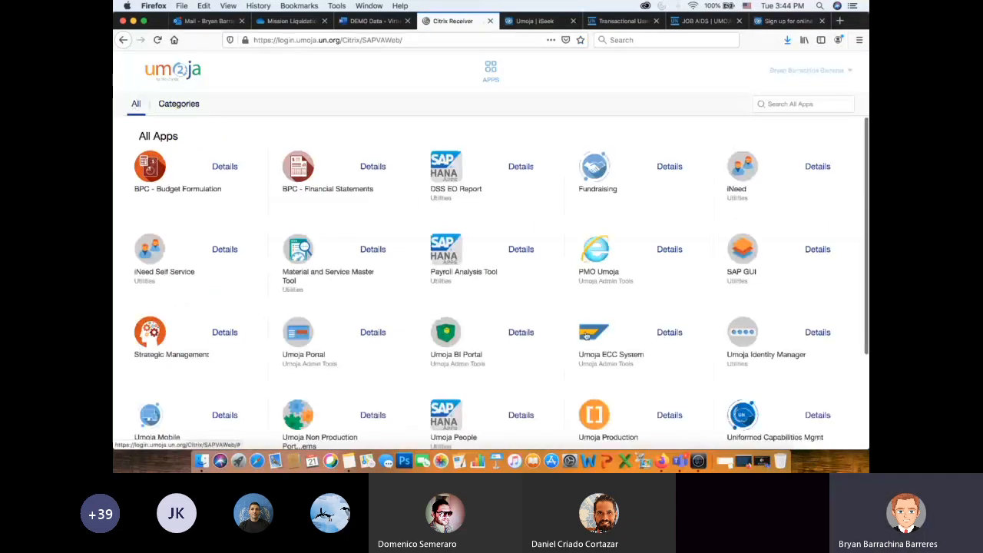
pyautogui.click(749, 253)
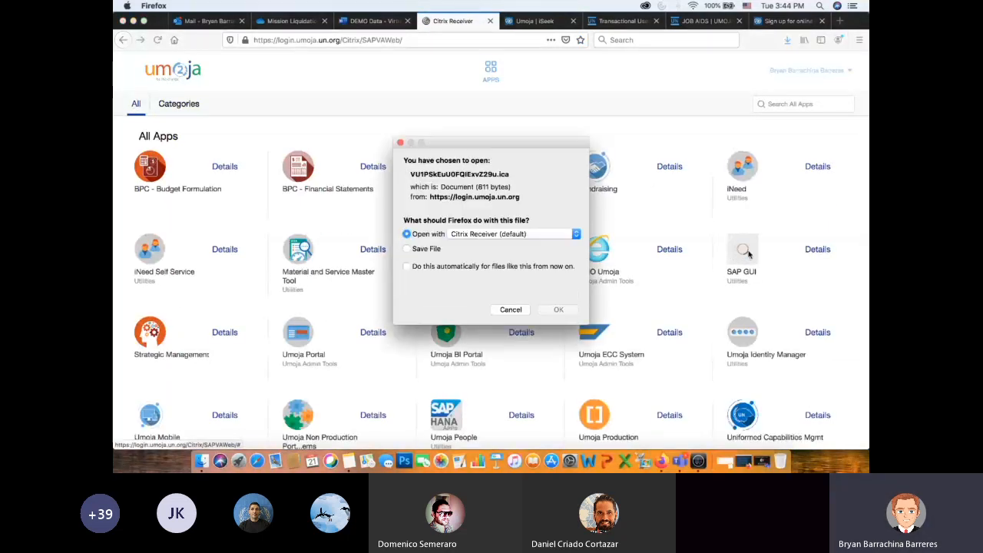
pyautogui.click(554, 298)
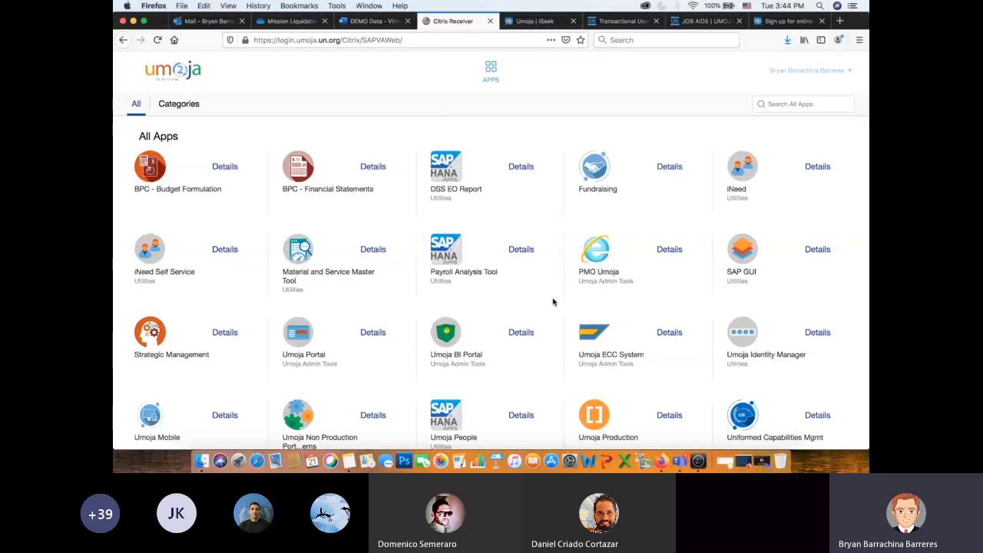
# - Switch to Citrix Viewer, open the Umoja Training ECC (T1E) logon and set the client to 520
pyautogui.press('super+Tab')
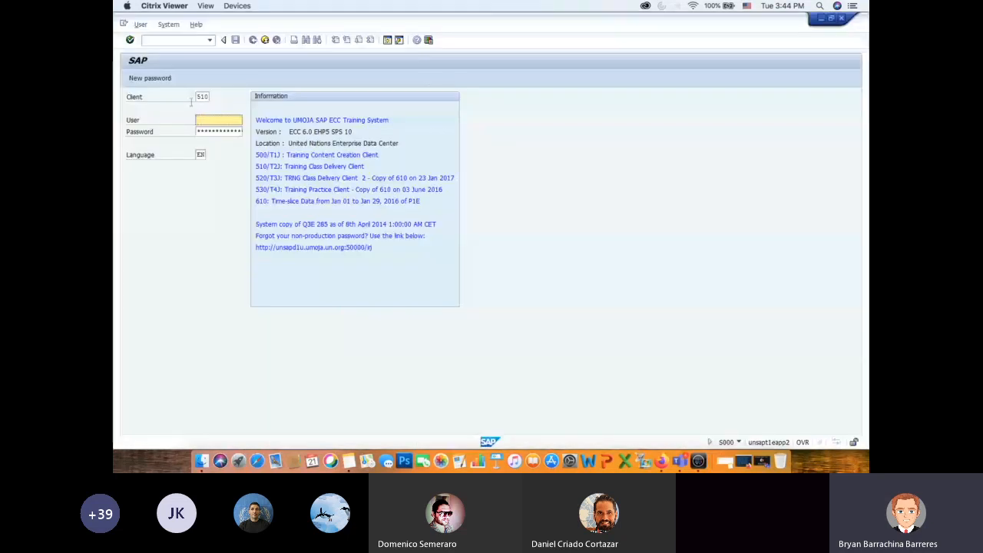
pyautogui.doubleClick(201, 97)
pyautogui.write('520')
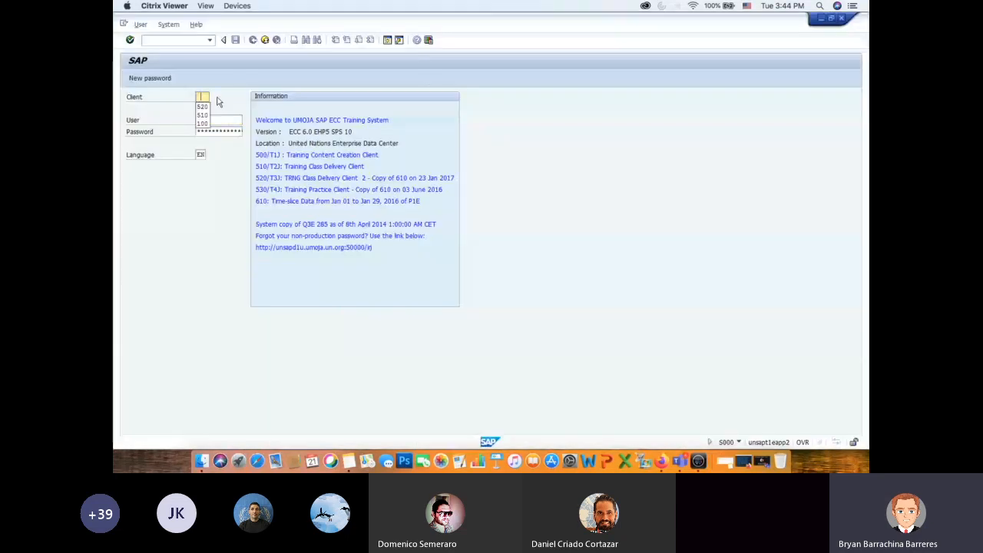
pyautogui.click(228, 120)
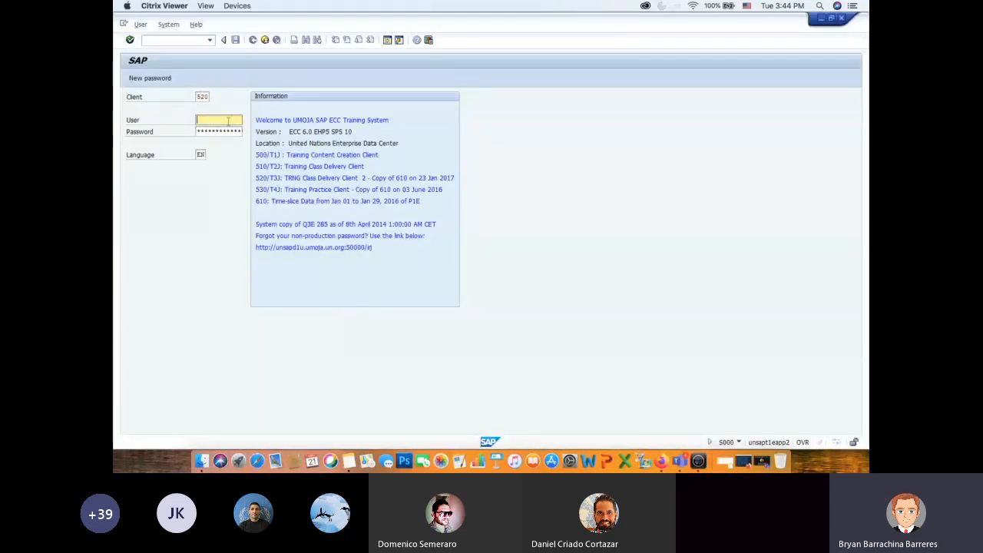
# - Switch to the DEMO Data document in Firefox and select the Inbound Coordinator (RD.01) user ID in the credentials table
pyautogui.press('super+Tab')
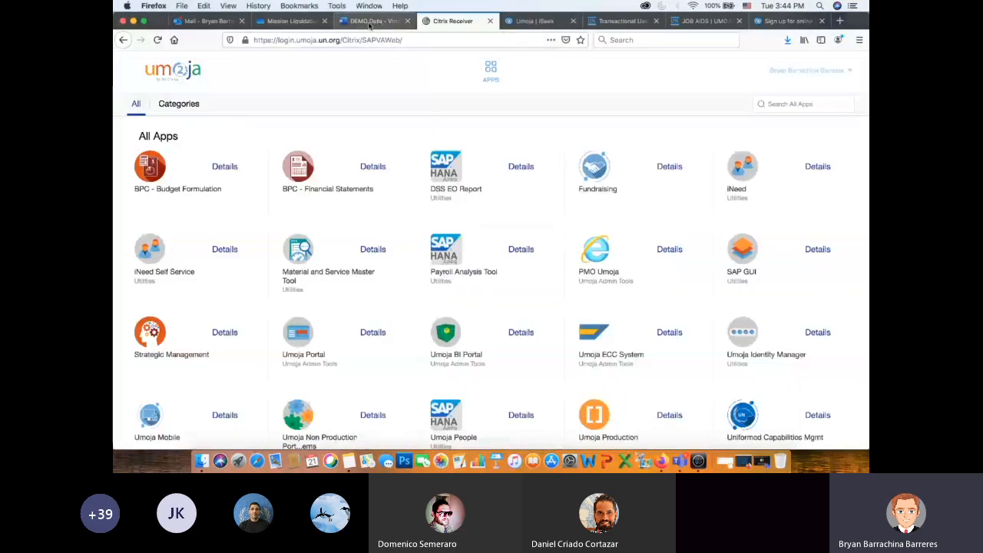
pyautogui.click(369, 23)
pyautogui.scroll(5, 473, 313)
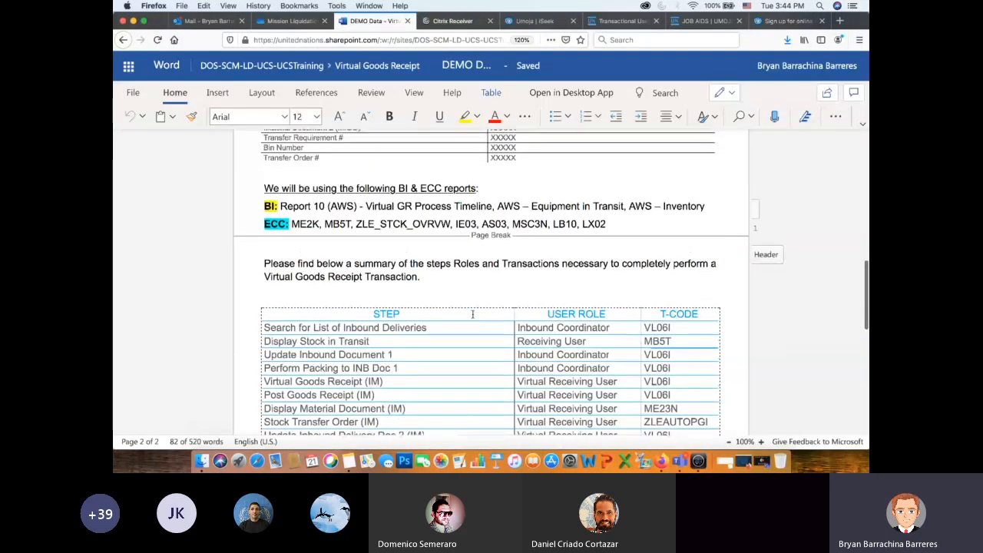
pyautogui.scroll(6, 472, 313)
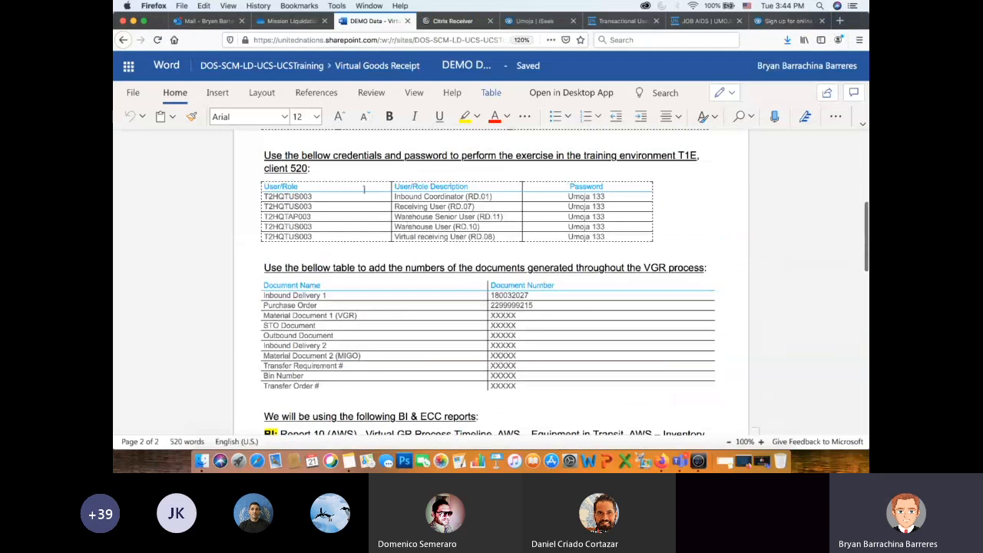
pyautogui.moveTo(312, 196); pyautogui.dragTo(262, 197)
pyautogui.press('super+c')
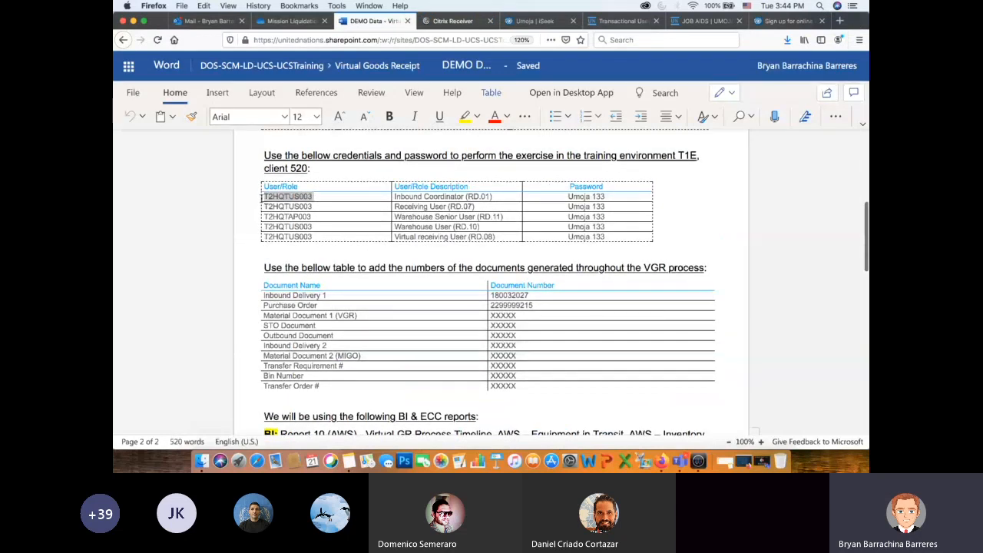
# - Check the PDF's Inbound Coordinator login and VL06I instructions, and return to the DEMO Data document's table of steps and T-codes
pyautogui.click(290, 21)
pyautogui.scroll(4, 440, 225)
pyautogui.scroll(5, 440, 225)
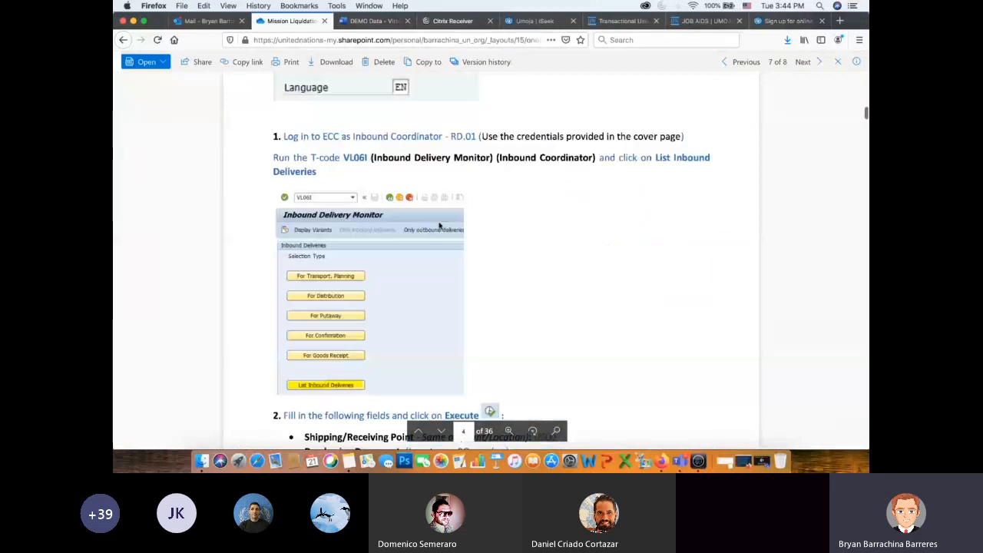
pyautogui.click(367, 21)
pyautogui.scroll(-4, 494, 321)
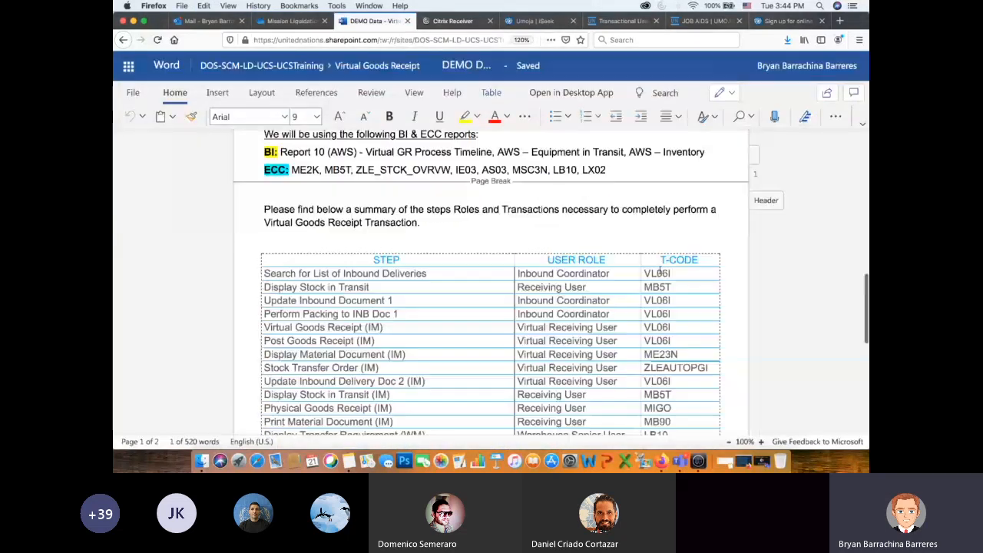
# - Switch to Citrix Viewer, enter the Inbound Coordinator's user ID and password, and log on to the training system
pyautogui.moveTo(556, 274); pyautogui.dragTo(526, 274)
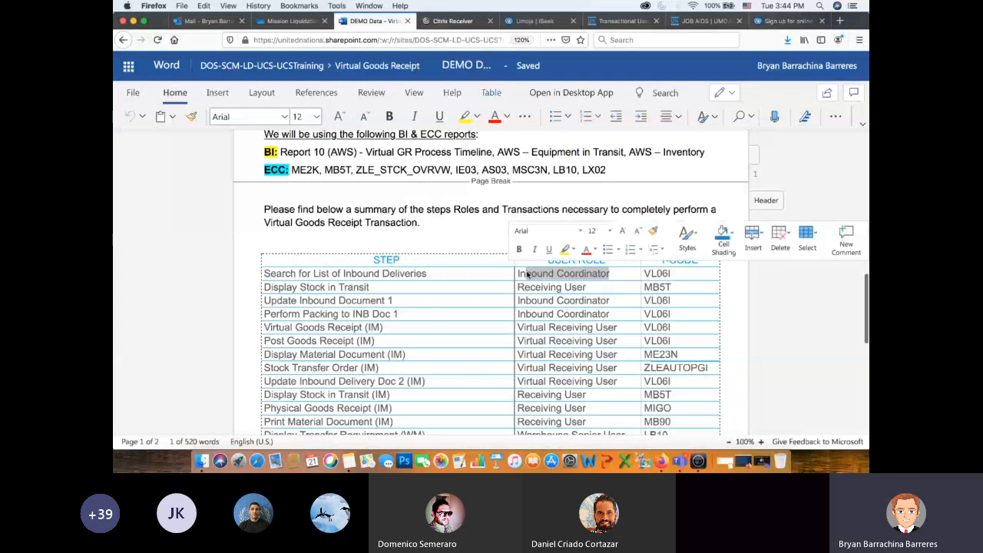
pyautogui.press('super+Tab')
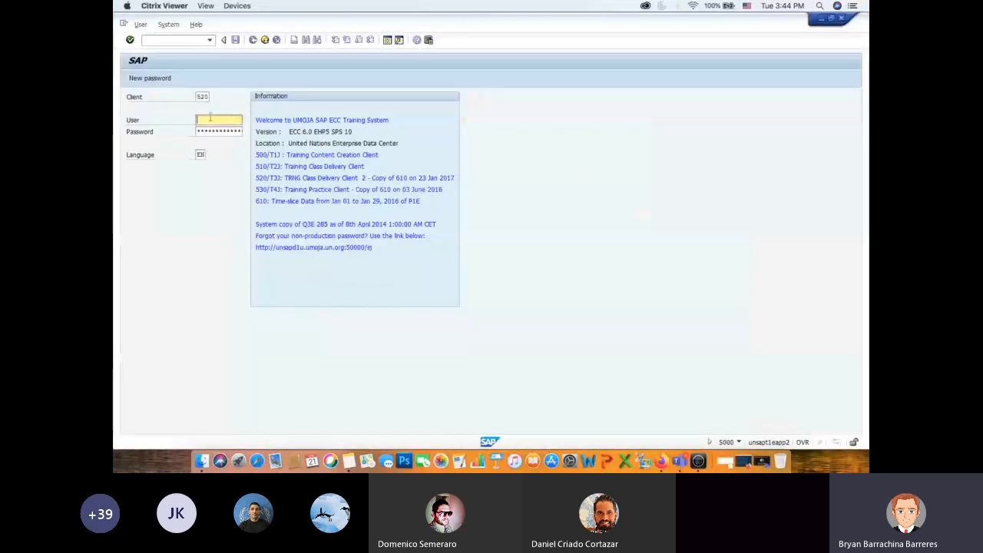
pyautogui.press('super+v')
pyautogui.press('Tab')
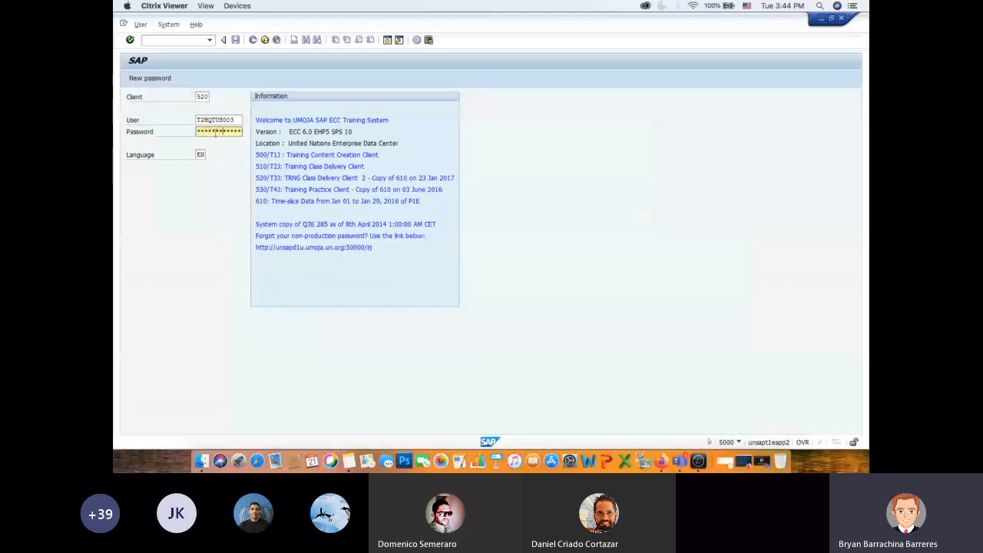
pyautogui.press('Return')
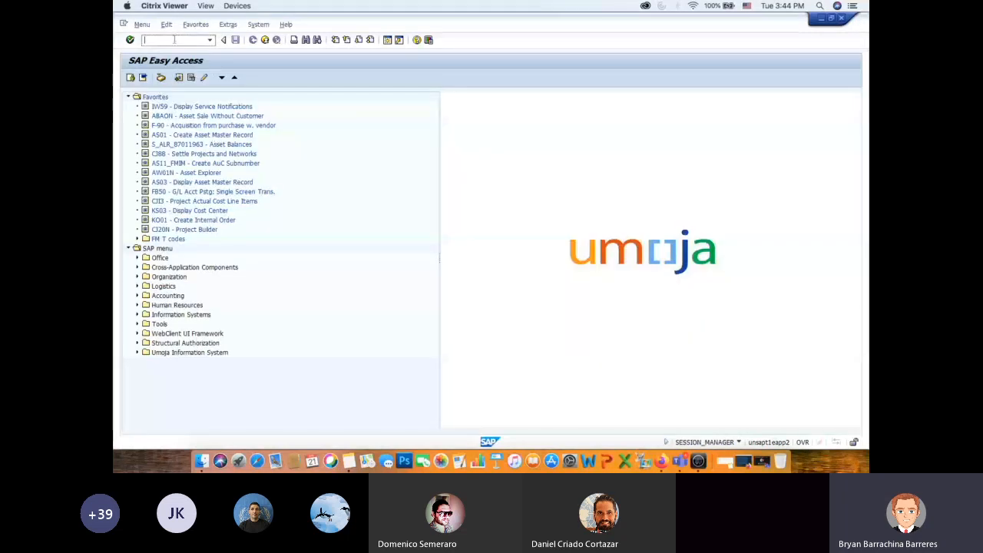
# - Run transaction VL06I and open the List Inbound Deliveries selection screen
pyautogui.write('vl06i')
pyautogui.press('Return')
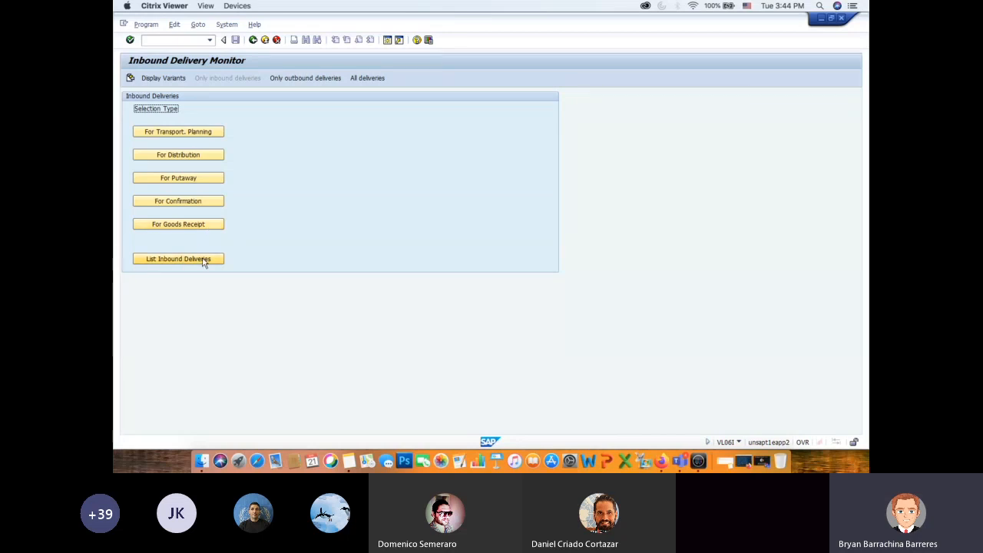
pyautogui.click(204, 262)
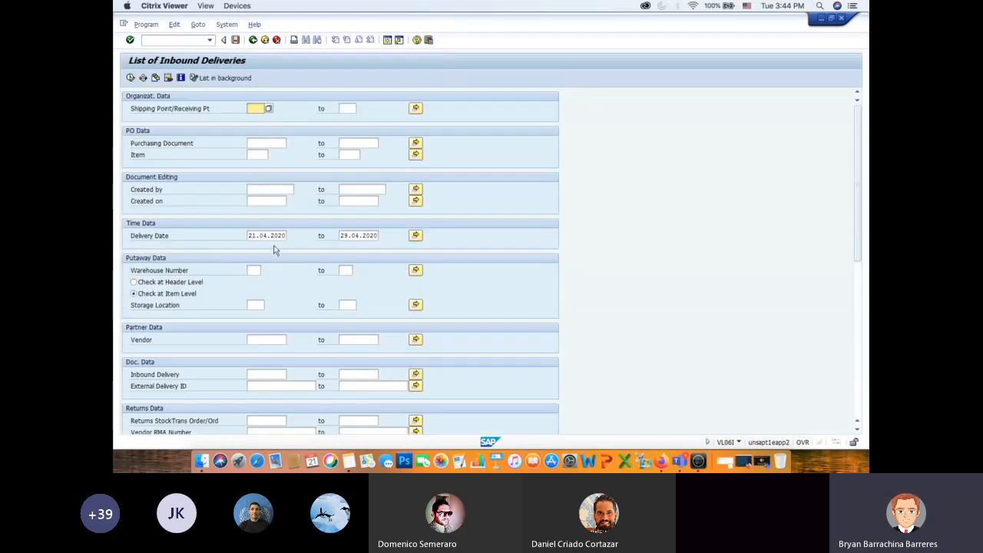
# - Clear the start and end values of the Delivery Date range
pyautogui.moveTo(249, 235); pyautogui.dragTo(319, 238)
pyautogui.press('BackSpace')
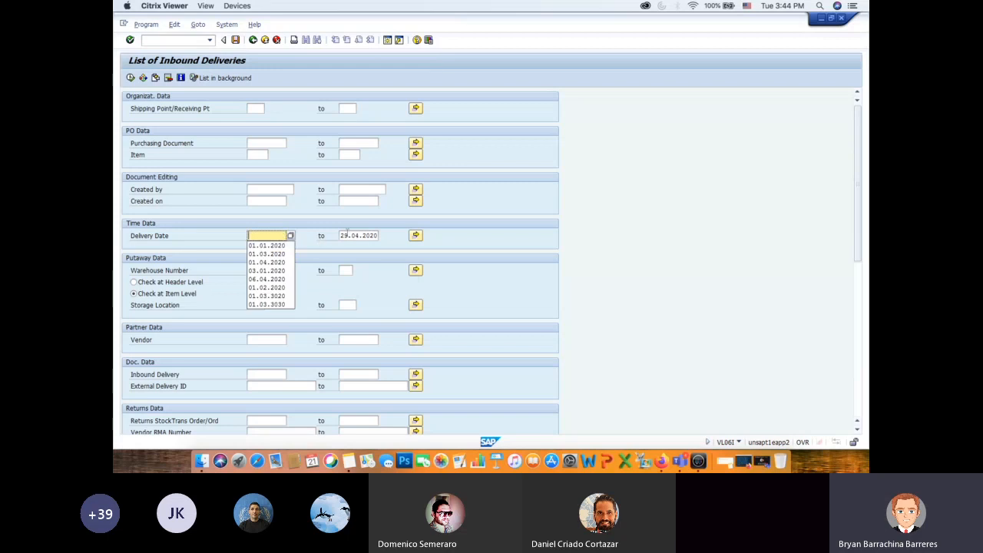
pyautogui.click(342, 235)
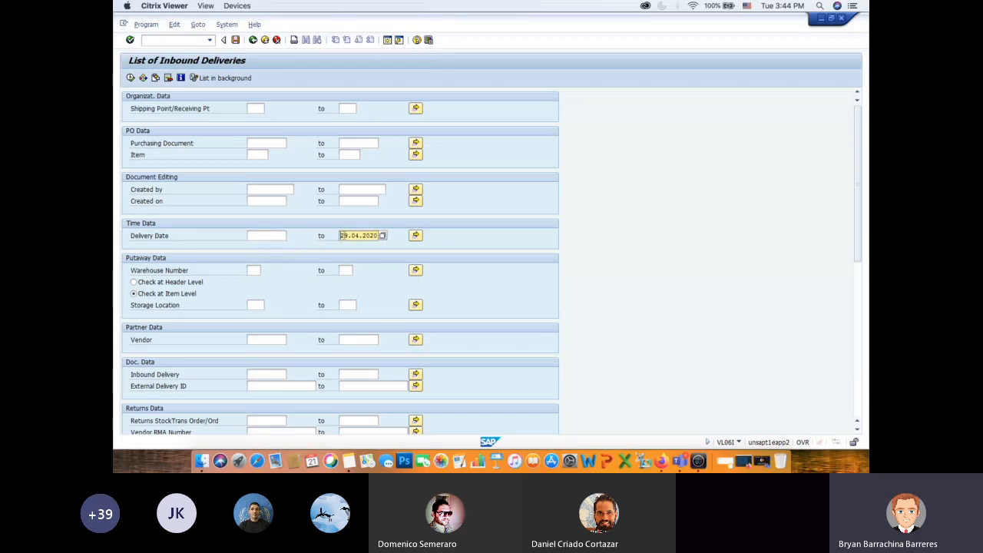
# - Switch to the DEMO Data document in Firefox and copy the Purchase Order number from the document numbers table
pyautogui.press('super+Tab')
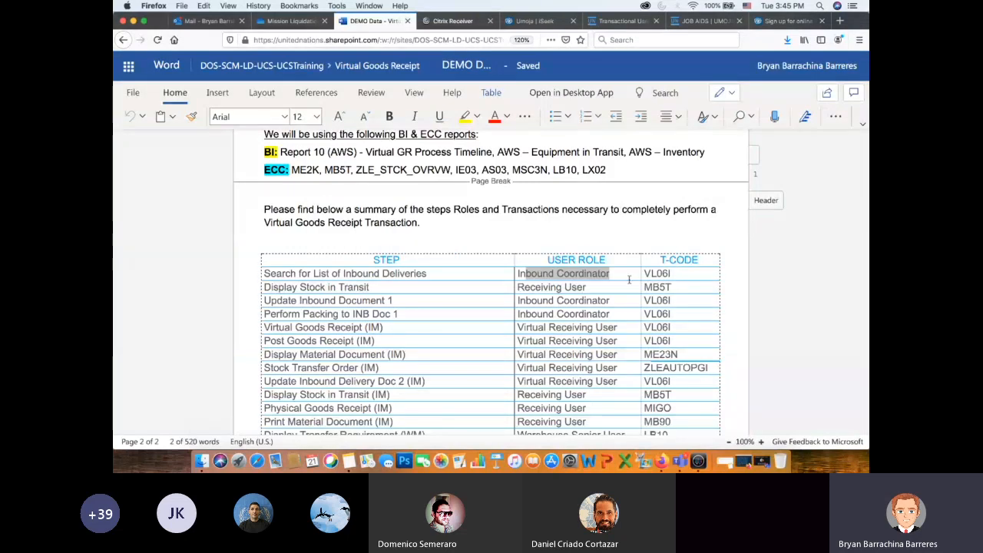
pyautogui.scroll(5, 628, 279)
pyautogui.moveTo(512, 171); pyautogui.dragTo(502, 259)
pyautogui.rightClick(503, 259)
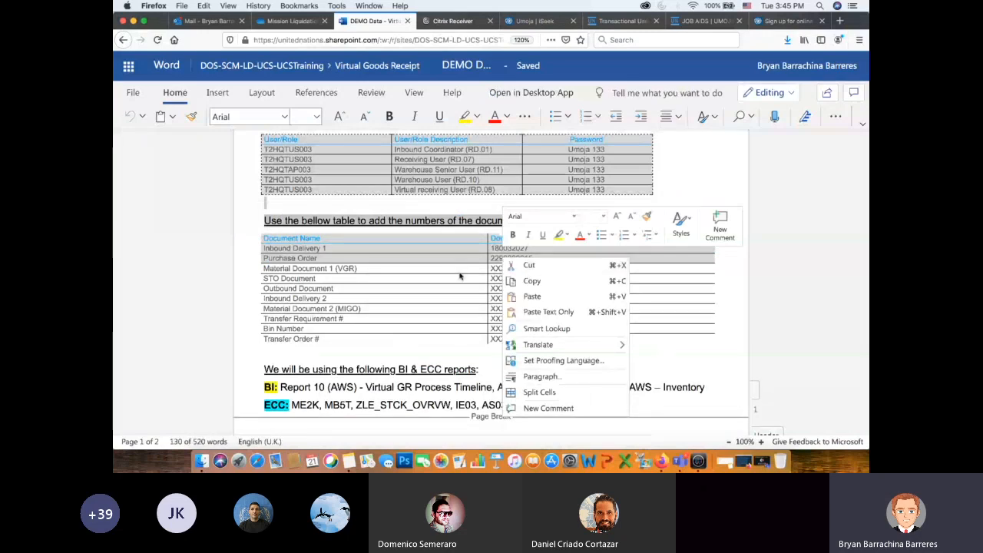
pyautogui.press('Escape')
pyautogui.click(535, 258)
pyautogui.moveTo(535, 259); pyautogui.dragTo(489, 259)
pyautogui.press('super+c')
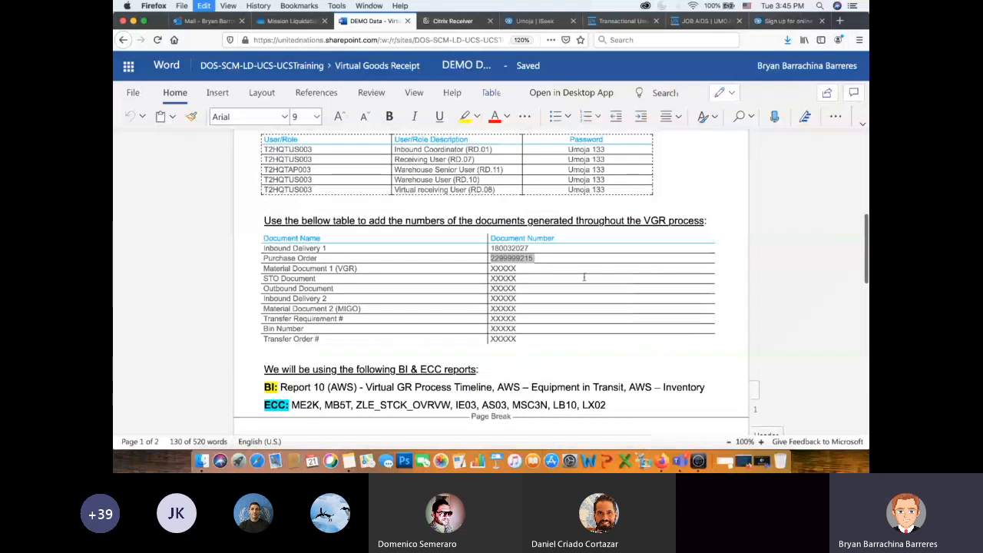
# - Switch to Citrix Viewer, enter the copied purchase order number as the Purchasing Document, and review the remaining selection fields
pyautogui.press('super+Tab')
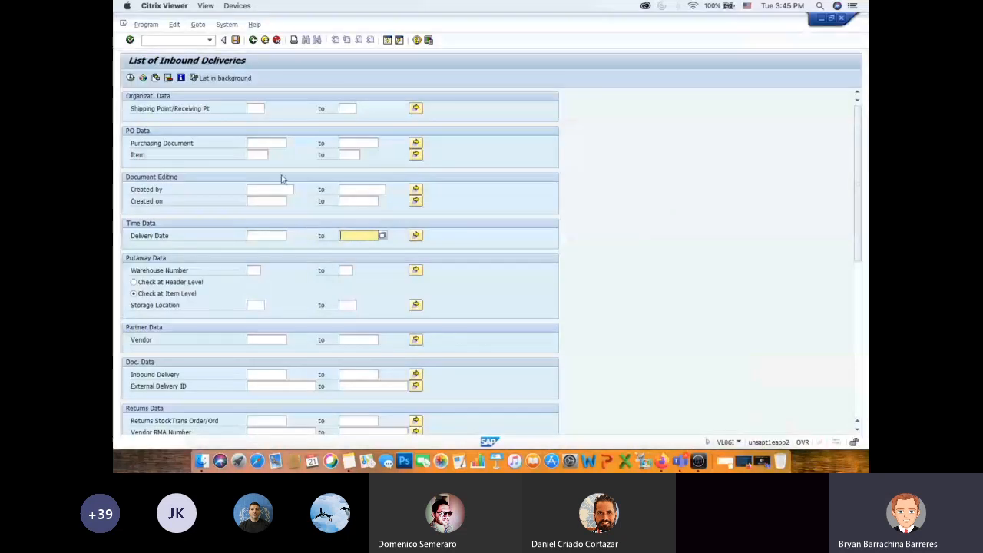
pyautogui.click(270, 142)
pyautogui.press('super+v')
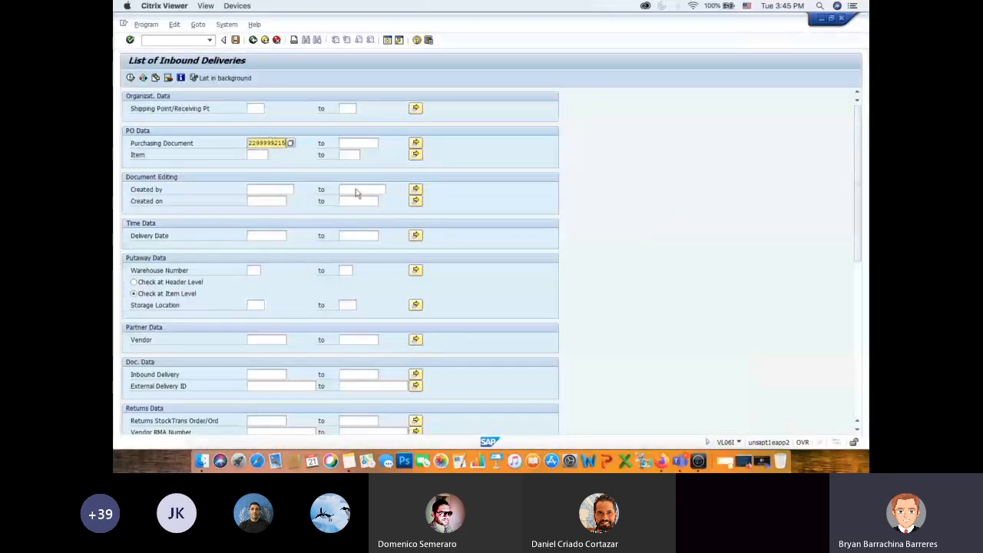
pyautogui.scroll(-10, 503, 292)
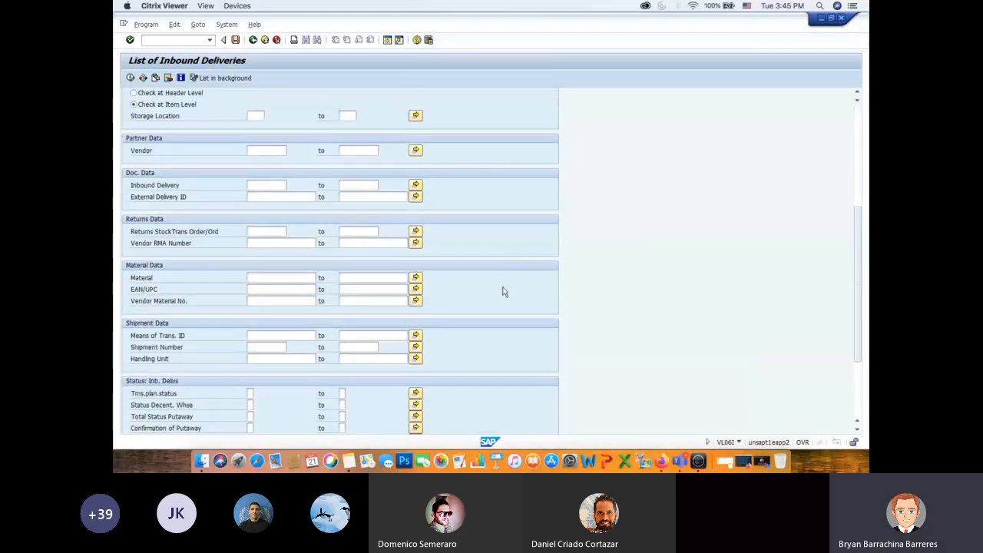
pyautogui.scroll(9, 503, 291)
pyautogui.scroll(1, 503, 292)
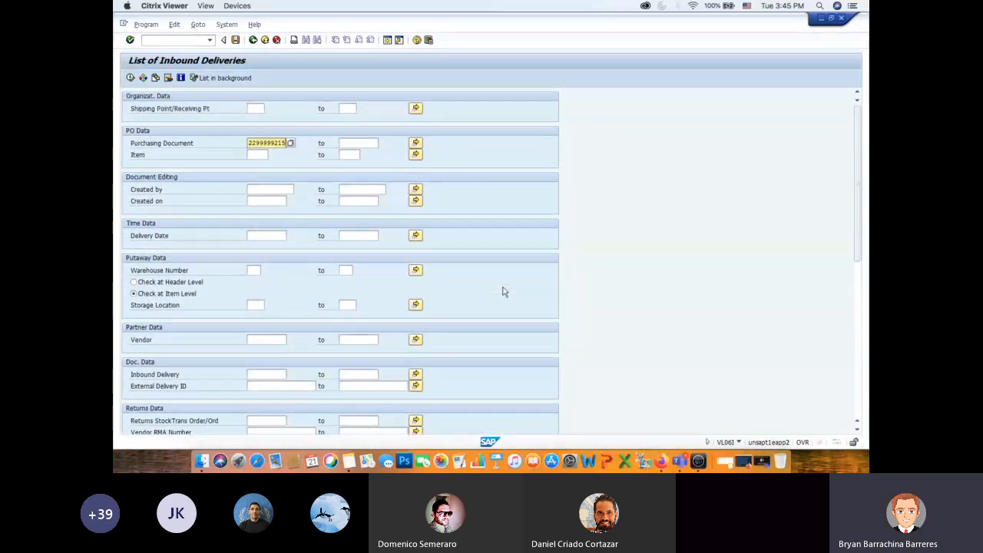
# - Check the receiving plant in the DEMO Data document, list deliveries for Shipping Point/Receiving Pt US00, and open the listed inbound delivery
pyautogui.click(257, 108)
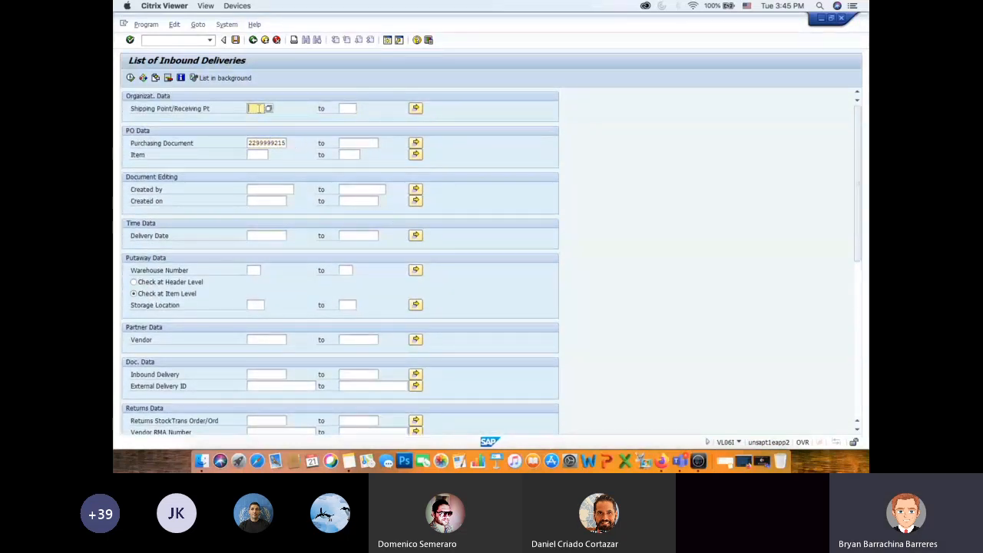
pyautogui.press('super+Tab')
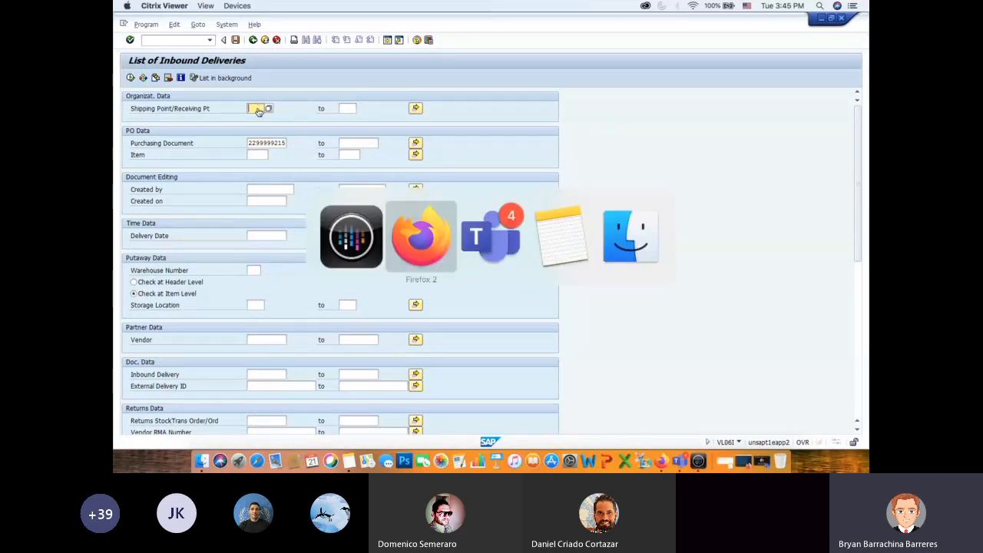
pyautogui.press('super+Tab')
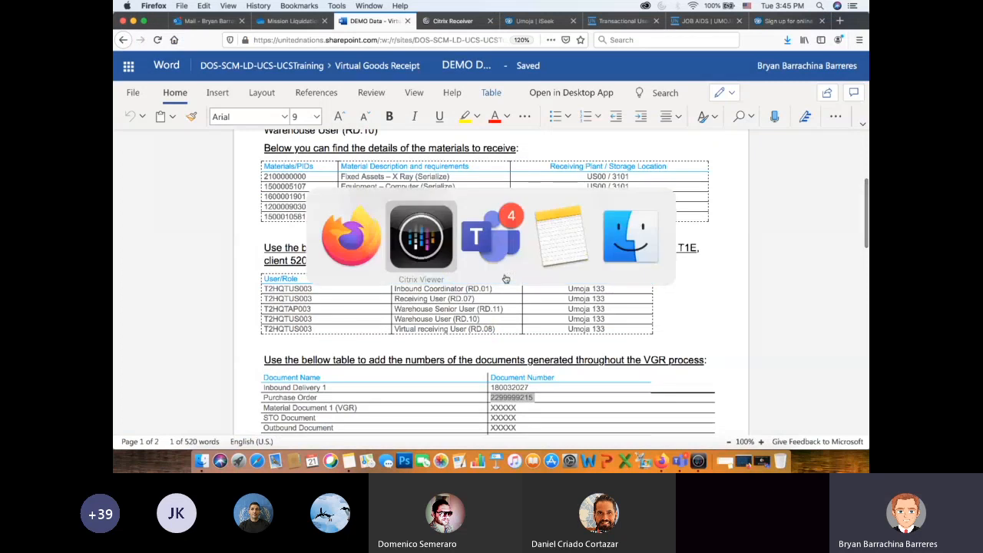
pyautogui.write('0500')
pyautogui.click(131, 77)
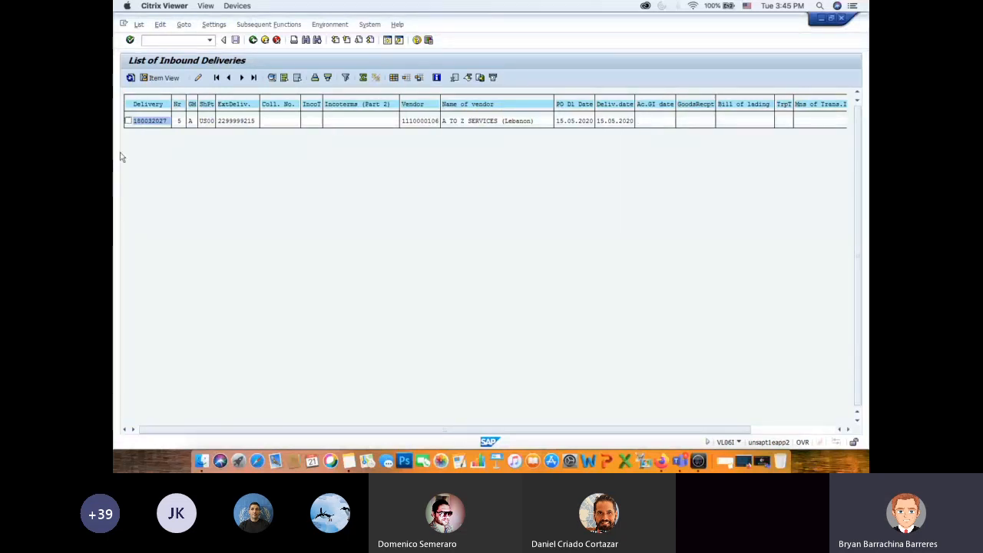
pyautogui.doubleClick(152, 121)
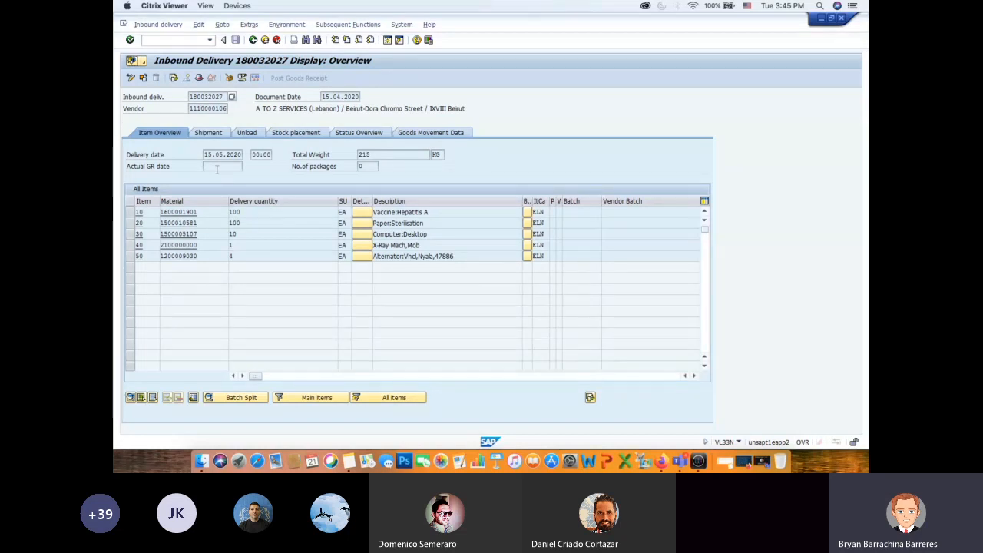
# - Switch to the Mission Liquidation exercise PDF in Firefox and read up to step 4 on filling in the Actual GR date
pyautogui.press('super+Tab')
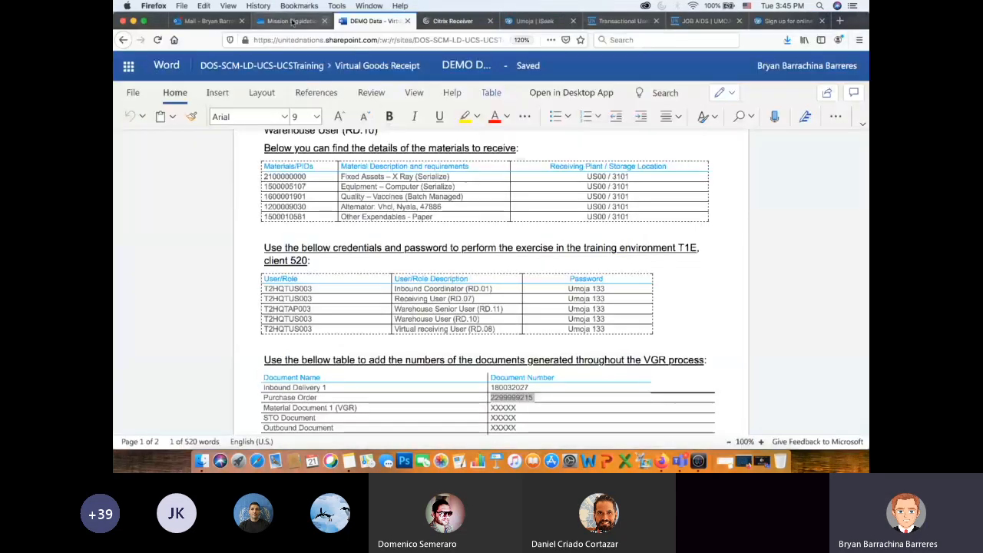
pyautogui.click(292, 21)
pyautogui.scroll(-8, 529, 236)
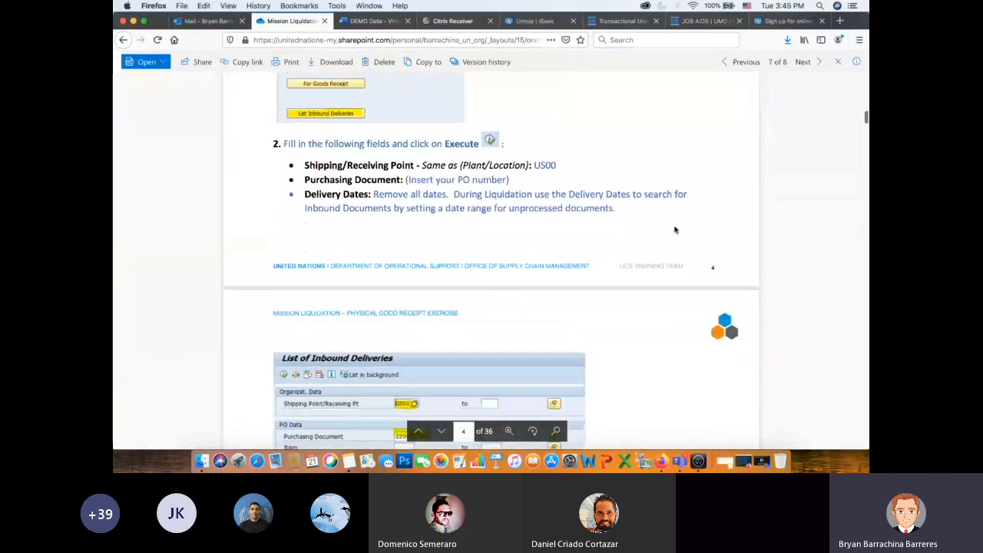
pyautogui.scroll(-10, 530, 222)
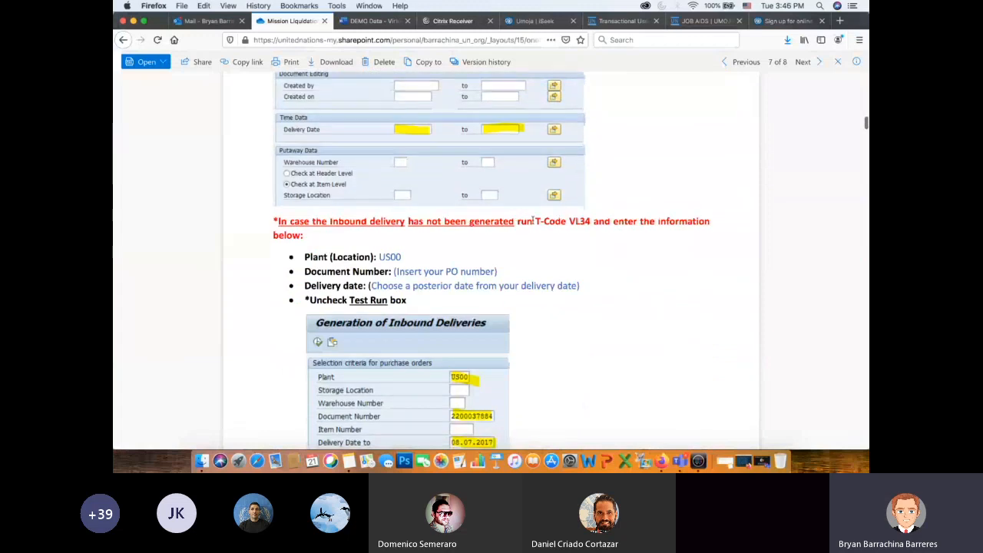
pyautogui.scroll(-14, 674, 332)
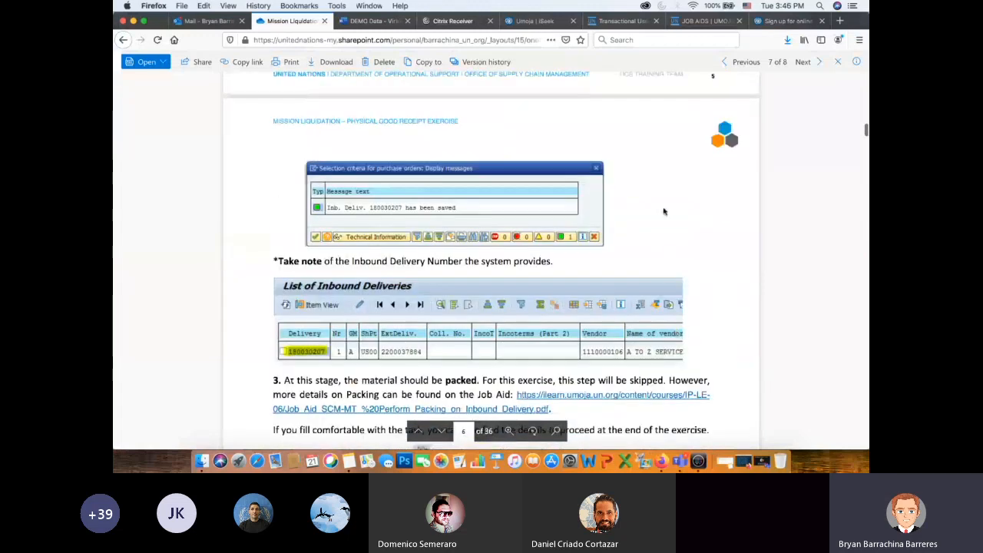
pyautogui.scroll(-8, 664, 211)
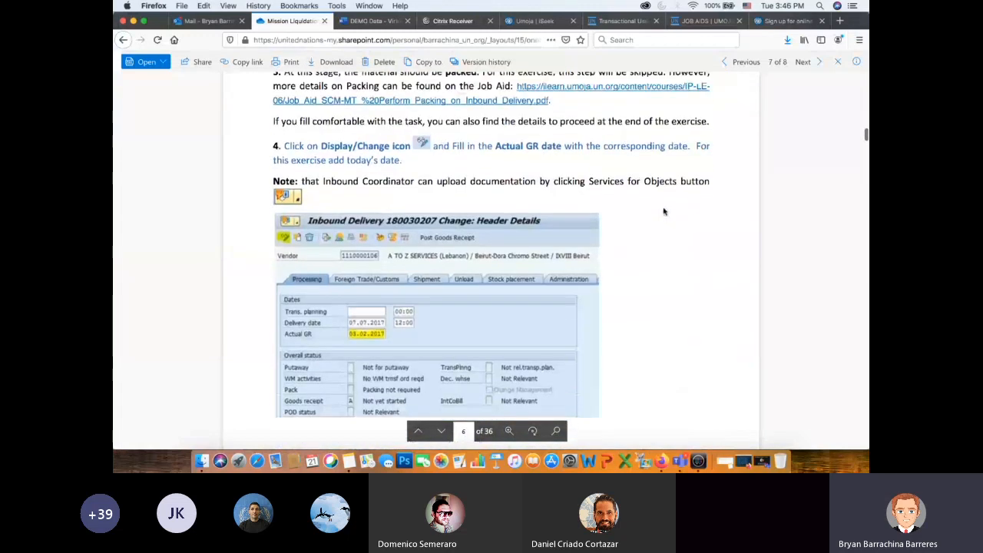
pyautogui.scroll(1, 664, 211)
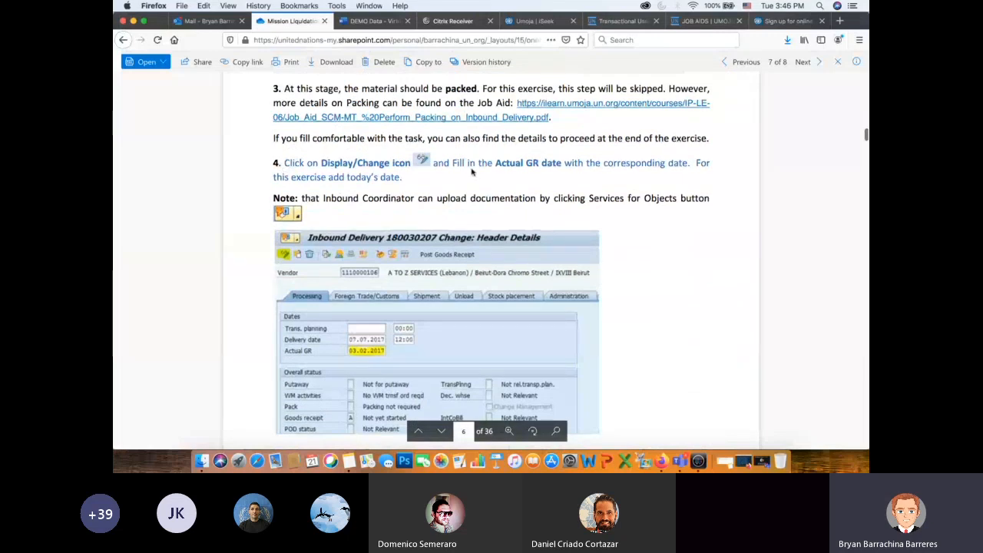
pyautogui.moveTo(452, 164); pyautogui.dragTo(563, 168)
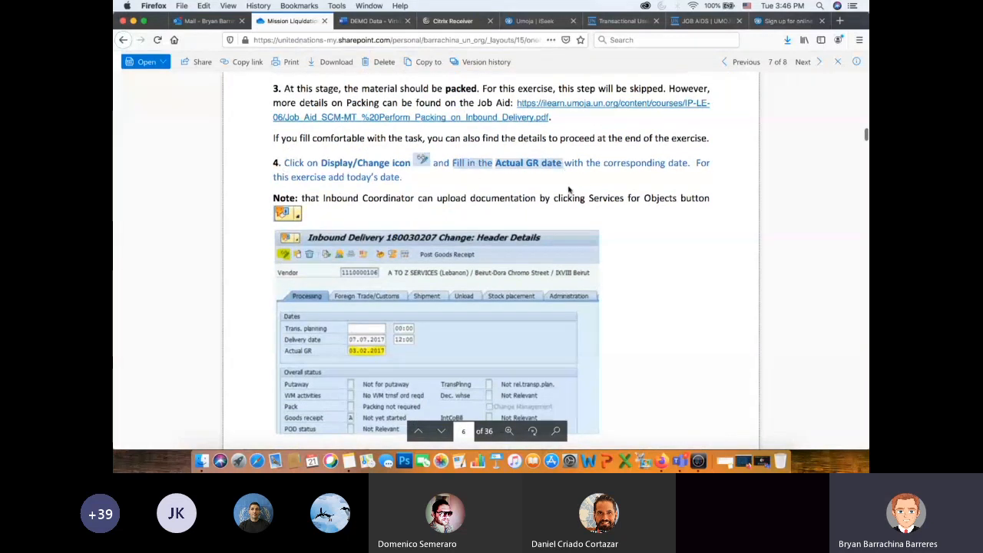
# - Examine the rest of step 4 in the PDF and the step 5 instructions on the Shipment header fields
pyautogui.scroll(-1, 634, 214)
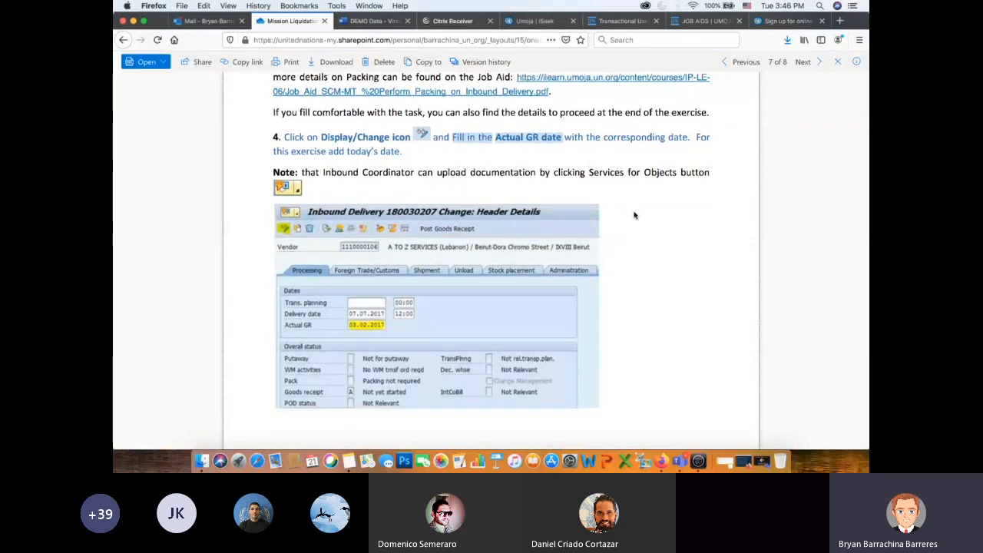
pyautogui.scroll(-2, 634, 214)
pyautogui.scroll(-1, 635, 215)
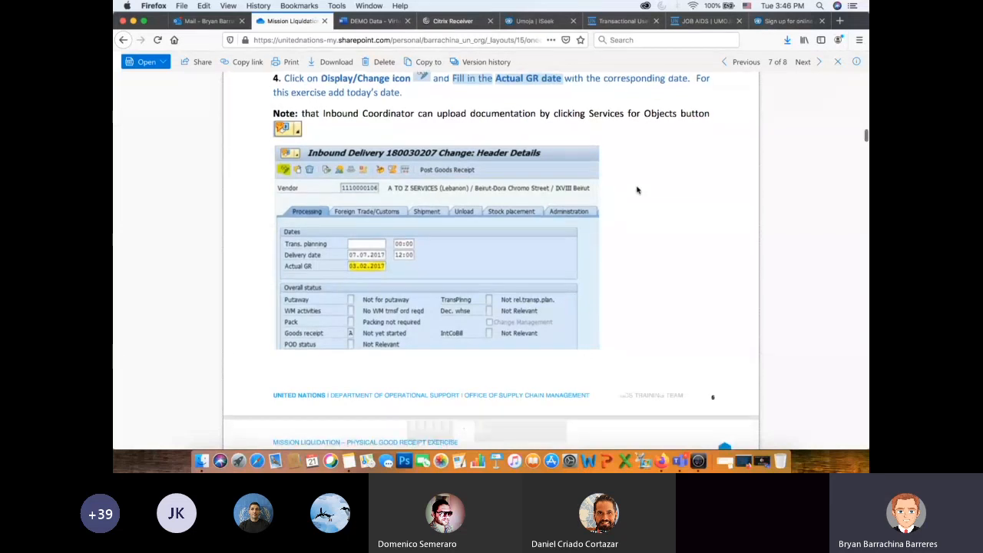
pyautogui.scroll(-5, 636, 189)
pyautogui.scroll(-4, 636, 190)
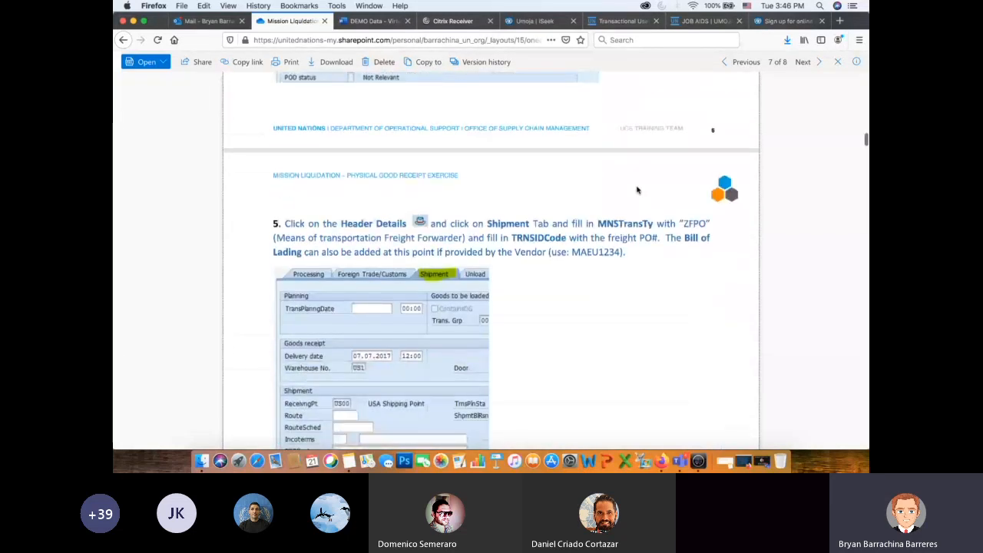
pyautogui.scroll(2, 637, 190)
pyautogui.scroll(-2, 637, 190)
# - Switch to Citrix Viewer, put the inbound delivery in change mode and set the Actual GR date to 21.04.2020
pyautogui.press('super+Tab')
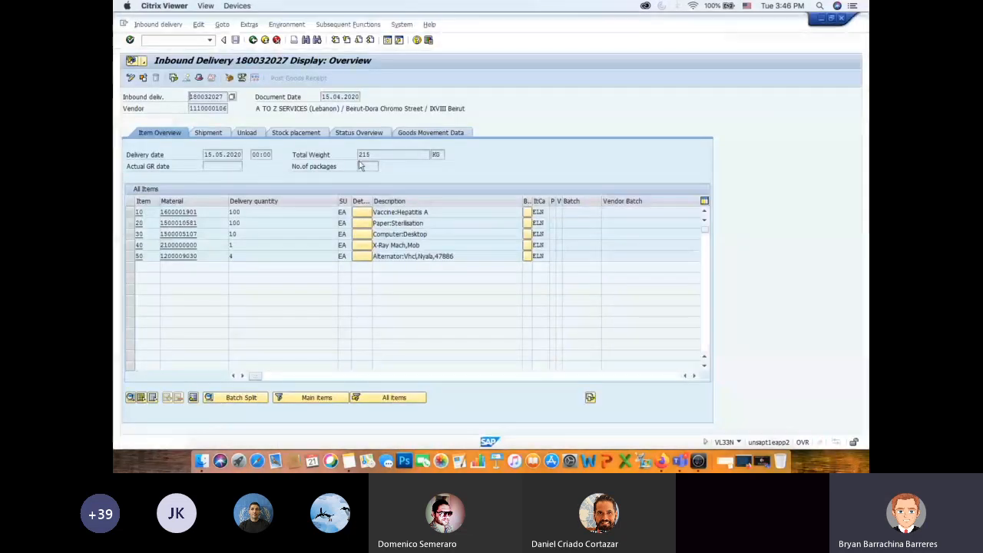
pyautogui.click(130, 78)
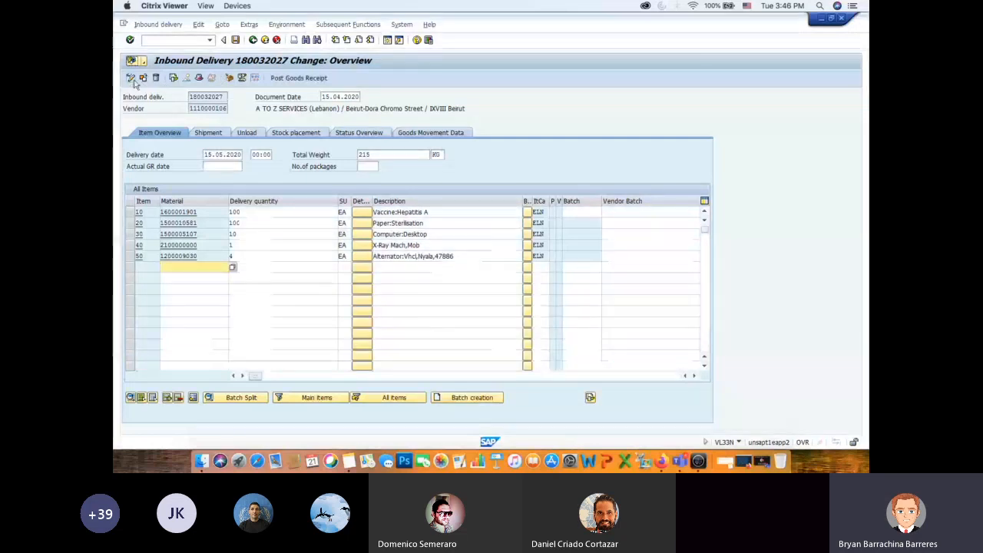
pyautogui.click(210, 166)
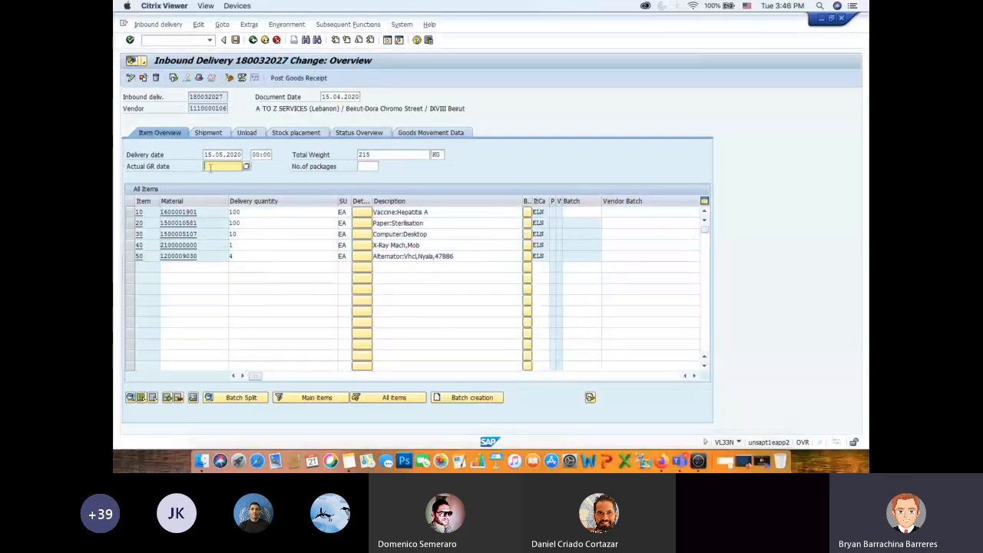
pyautogui.write('21.04.2020')
# - Check step 5 of the exercise PDF in Firefox, return to Citrix Viewer and open the Shipment data in the inbound delivery's header details
pyautogui.press('super+Tab')
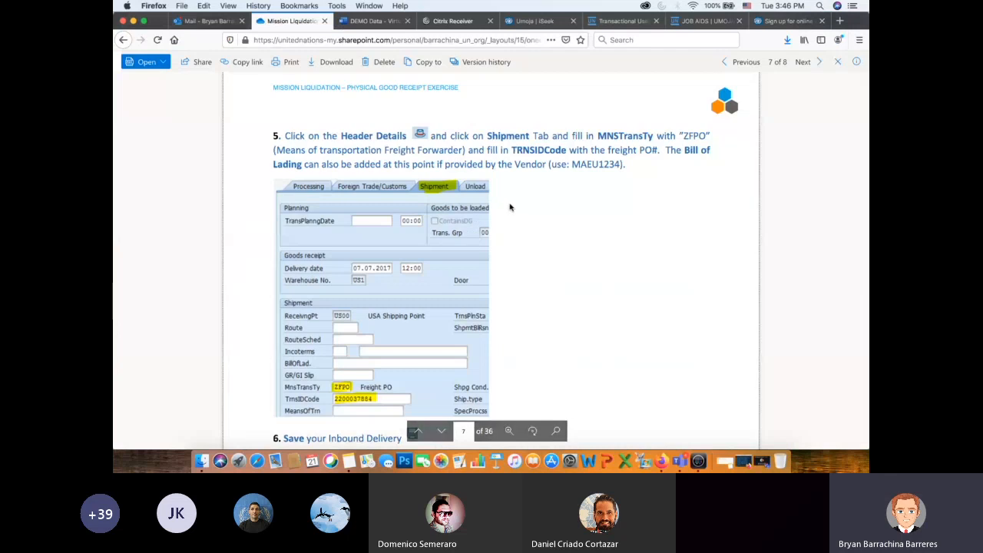
pyautogui.moveTo(284, 136); pyautogui.dragTo(434, 136)
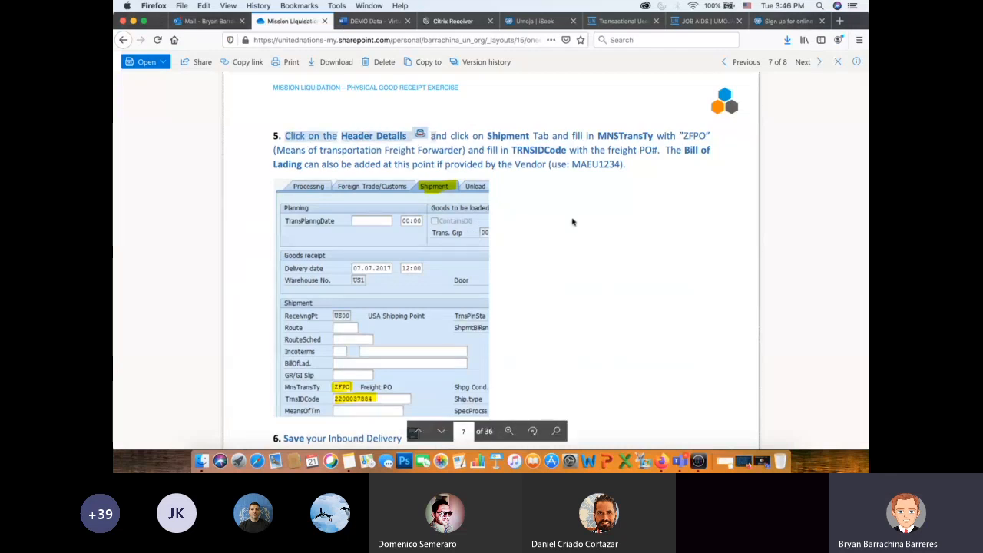
pyautogui.press('super+Tab')
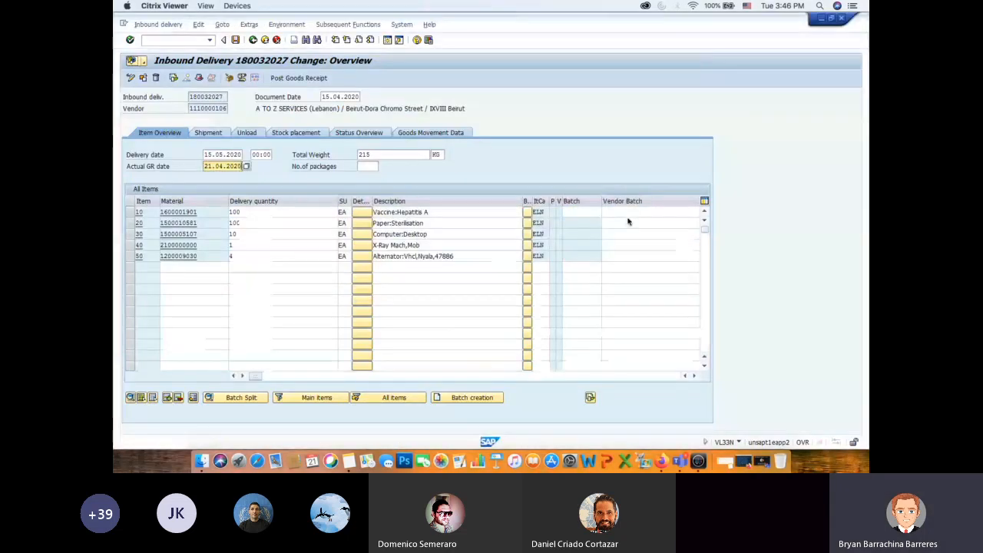
pyautogui.click(198, 81)
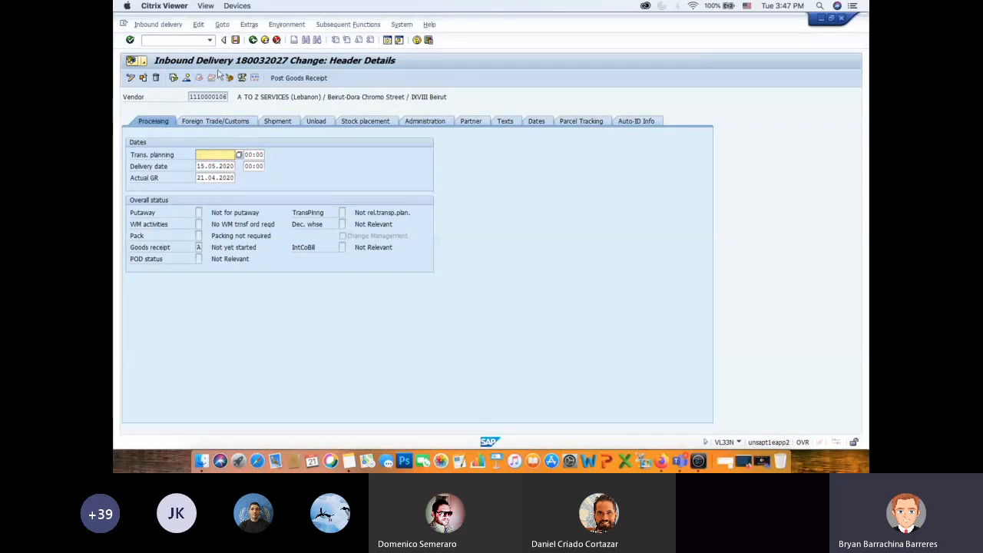
pyautogui.click(234, 125)
pyautogui.click(275, 123)
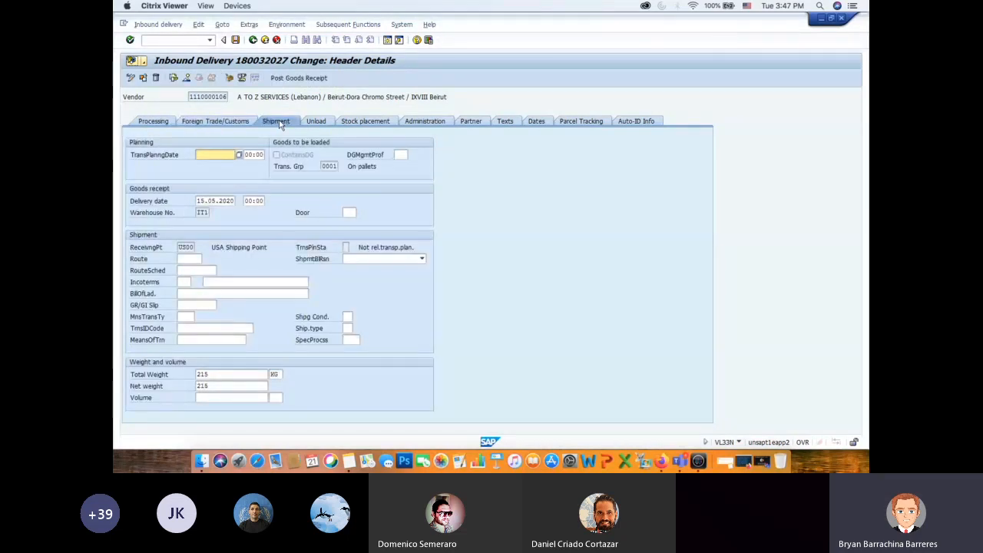
pyautogui.click(183, 282)
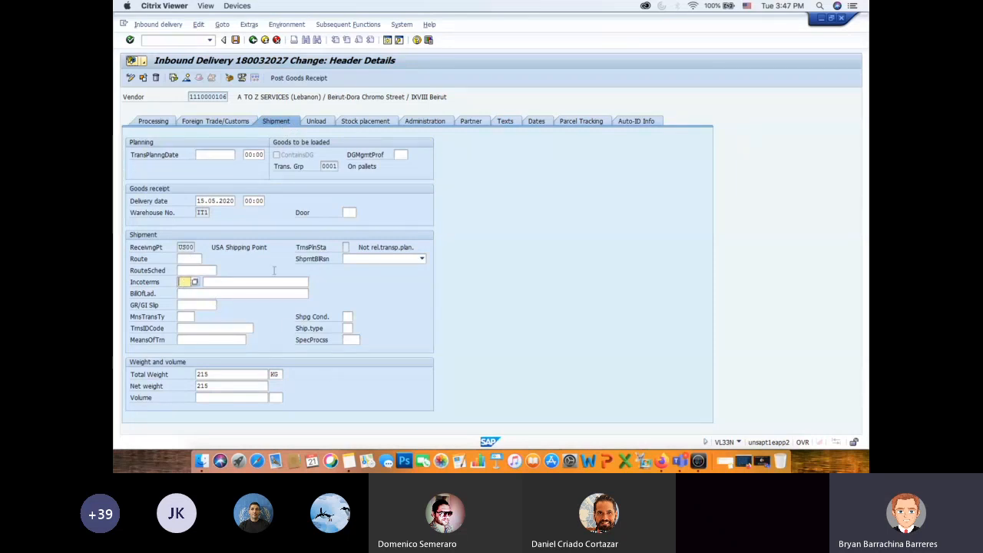
pyautogui.write('FCA')
pyautogui.press('BackSpace')
pyautogui.press('BackSpace')
pyautogui.press('BackSpace')
# - Open a new SAP session, start transaction ME23N and bring up the selection for another purchase order
pyautogui.click(387, 40)
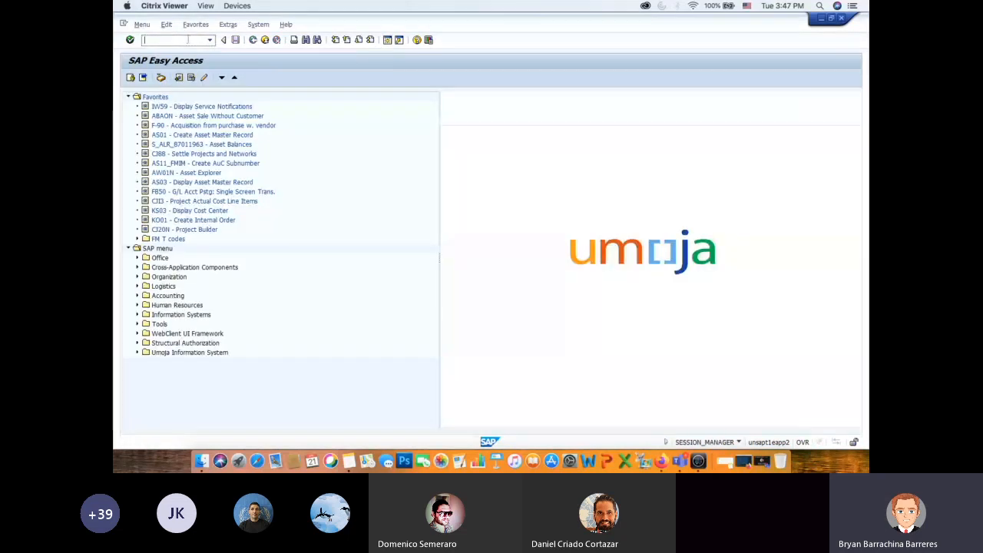
pyautogui.write('e23n')
pyautogui.press('Return')
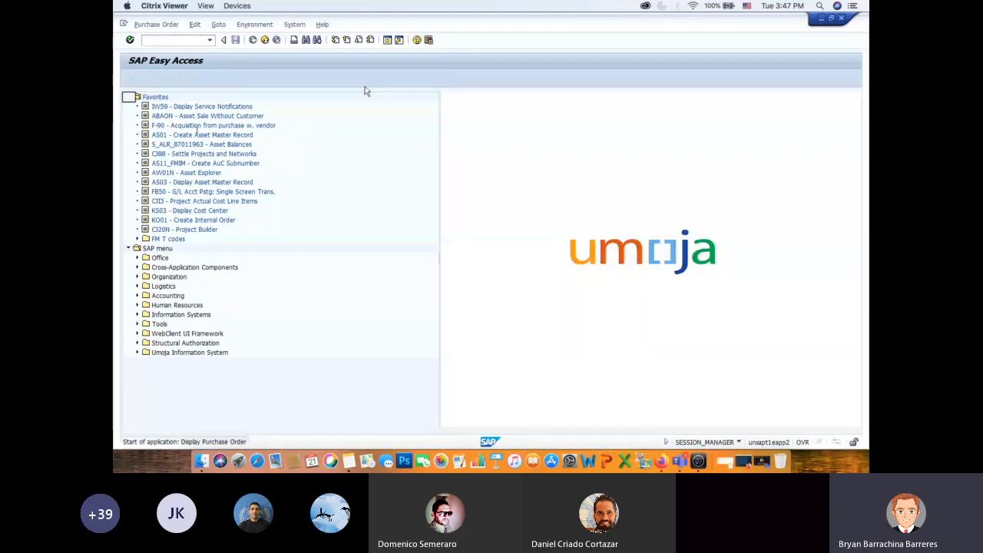
pyautogui.click(239, 78)
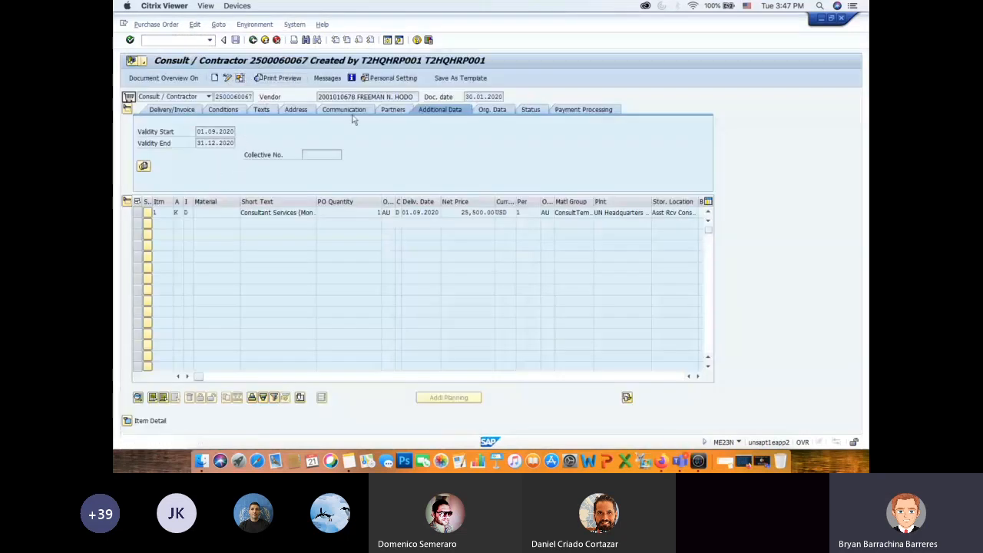
# - Look up the purchase order number in the DEMO Data document in Firefox and display that order in Citrix Viewer
pyautogui.press('super+Tab')
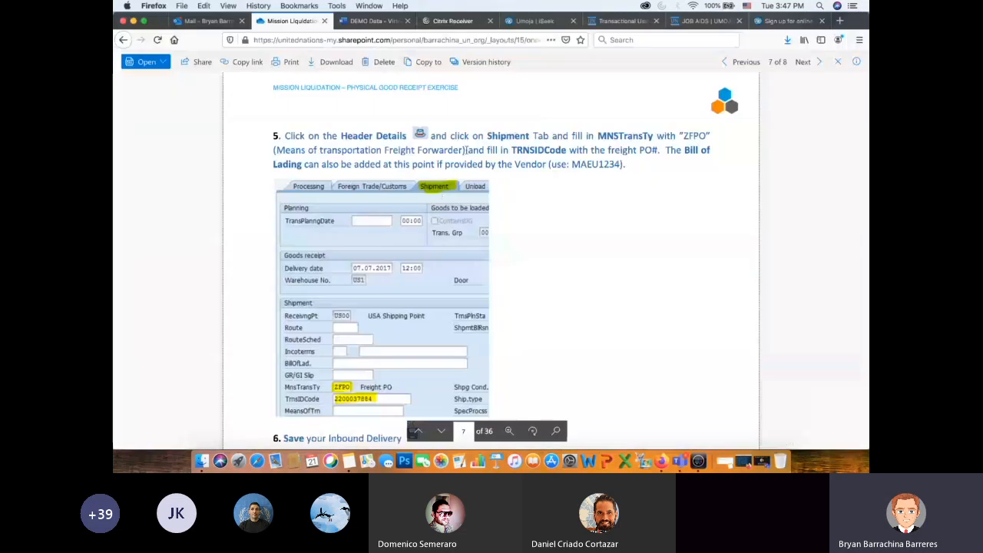
pyautogui.click(376, 21)
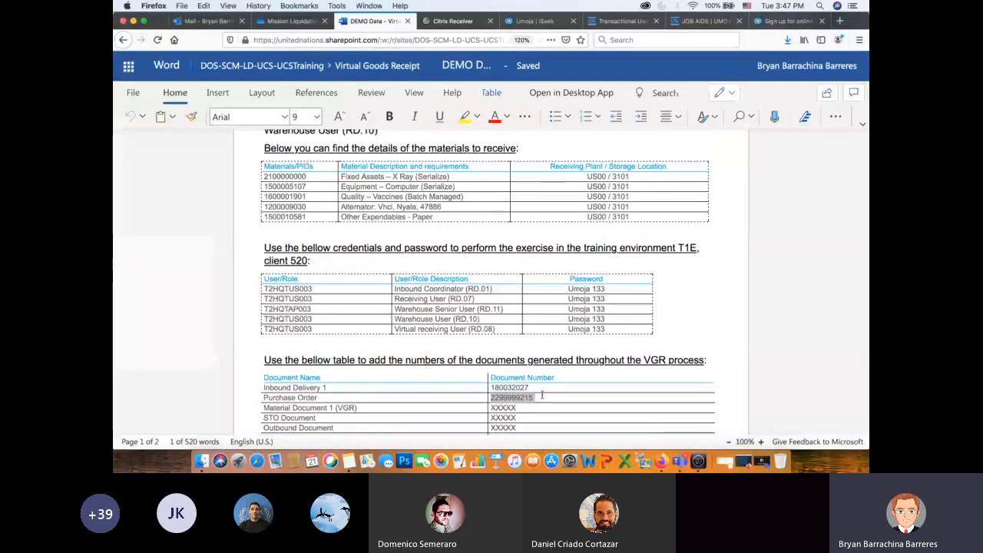
pyautogui.press('super+Tab')
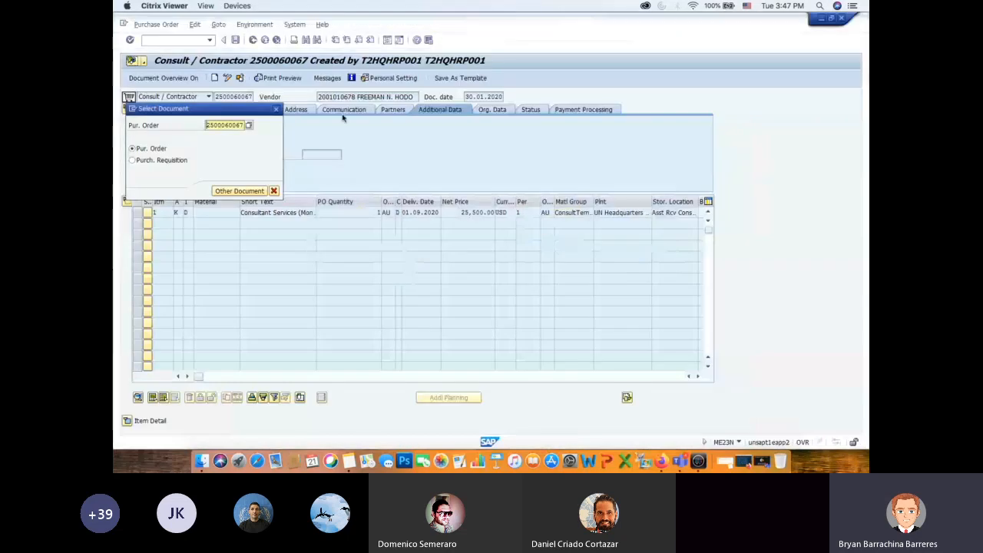
pyautogui.moveTo(207, 126); pyautogui.dragTo(255, 129)
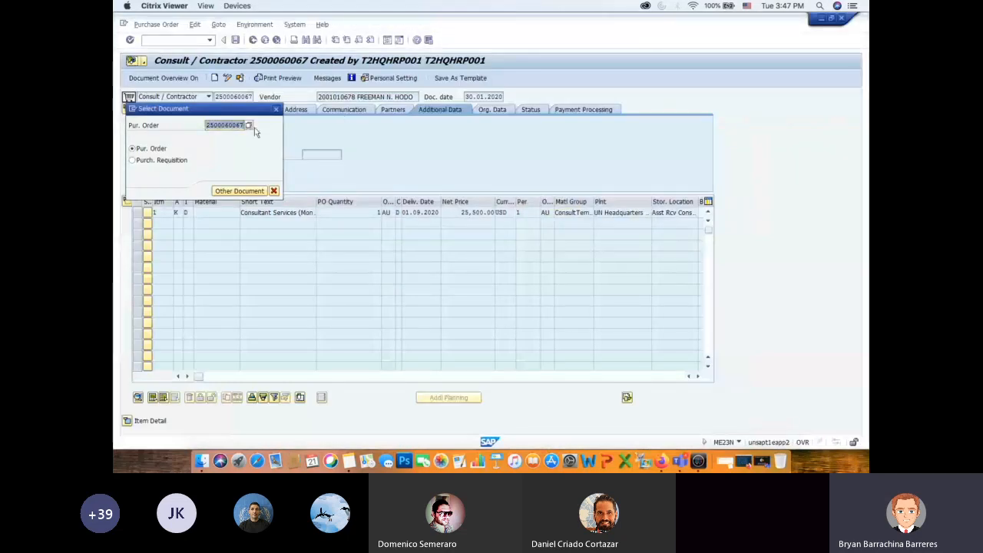
pyautogui.hotkey('ctrl', 'v')
pyautogui.press('Return')
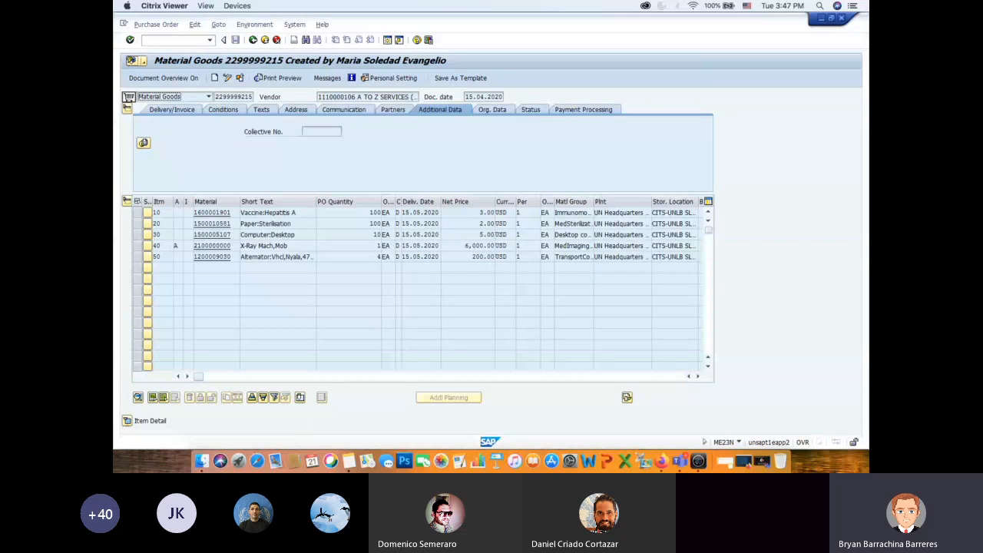
# - Check the Incoterms in the Delivery details of purchase order item 10, and close the purchase order session
pyautogui.click(128, 420)
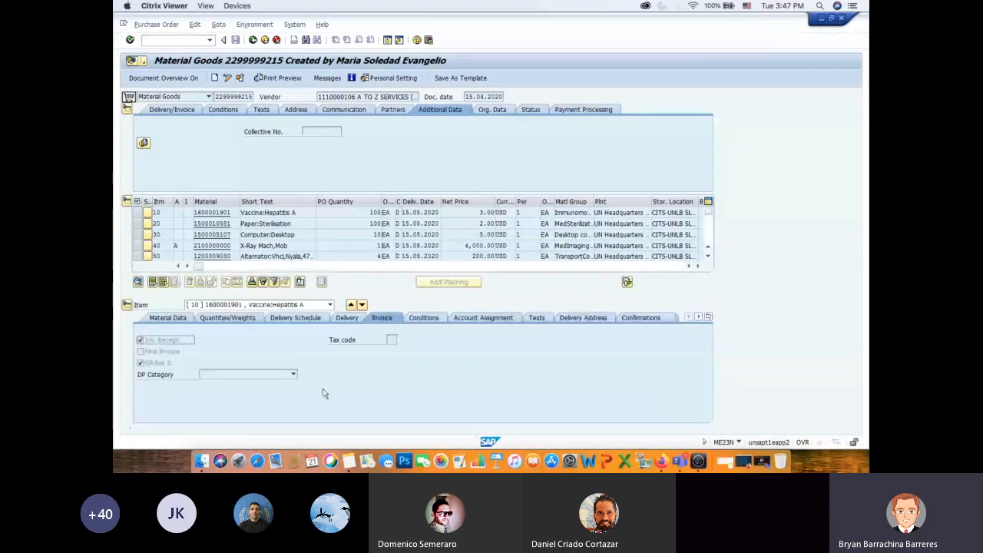
pyautogui.click(347, 318)
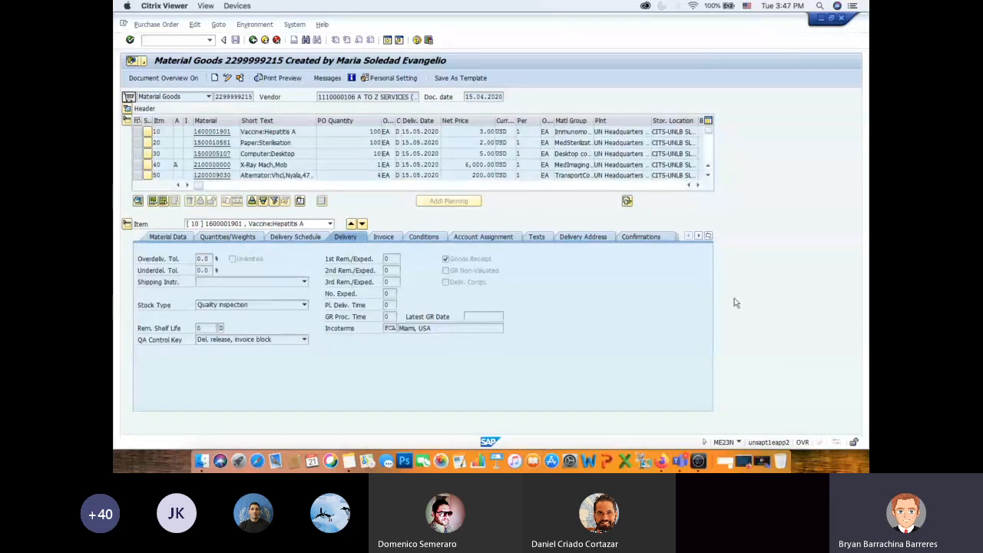
pyautogui.click(841, 18)
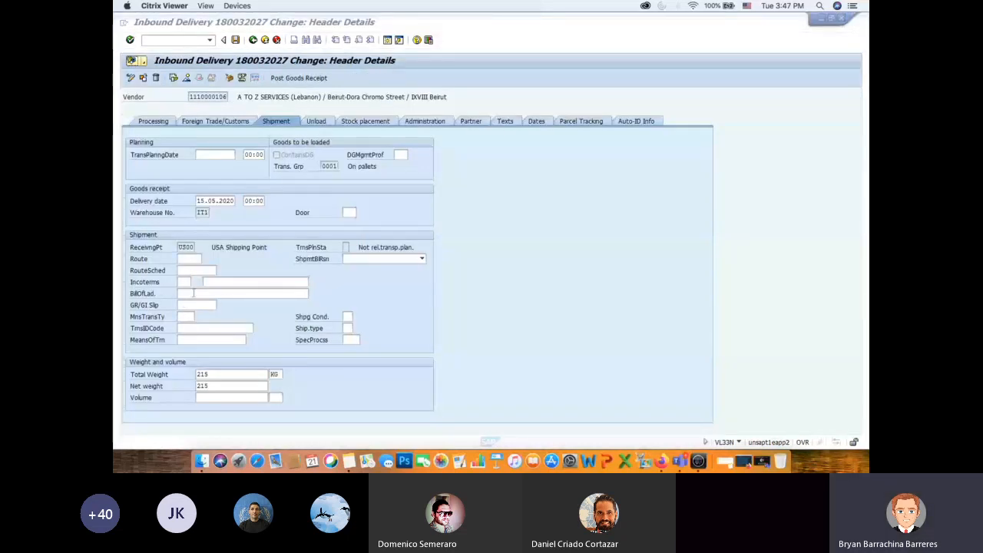
# - Enter ABC12345 as the bill of lading in the inbound delivery's shipment data
pyautogui.click(194, 292)
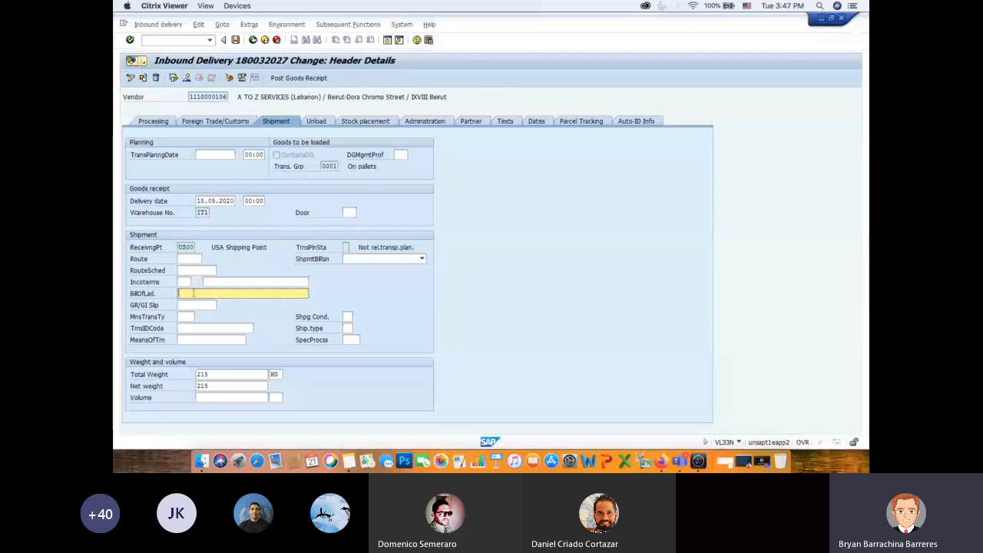
pyautogui.write('ABC12345')
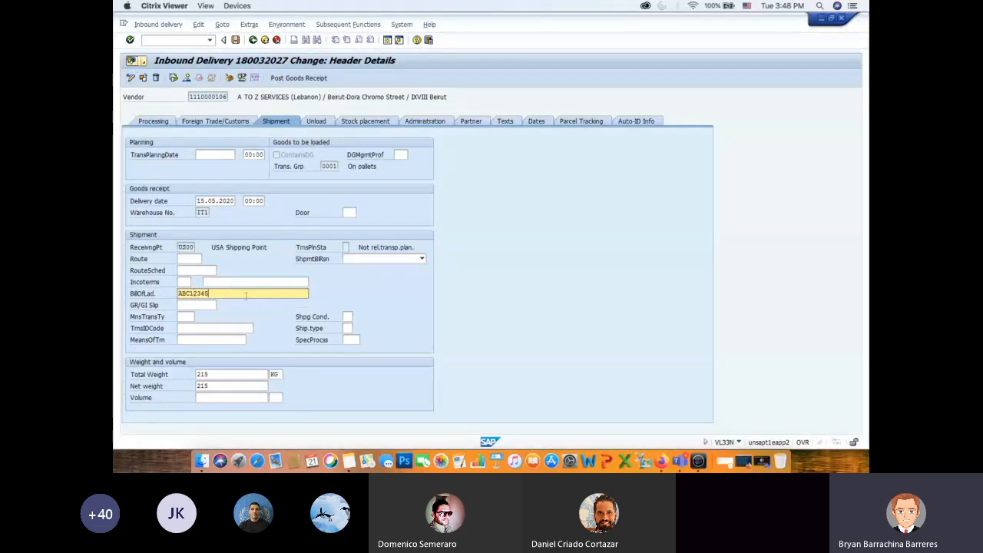
pyautogui.moveTo(216, 293); pyautogui.dragTo(162, 297)
pyautogui.click(228, 293)
pyautogui.moveTo(211, 293); pyautogui.dragTo(173, 294)
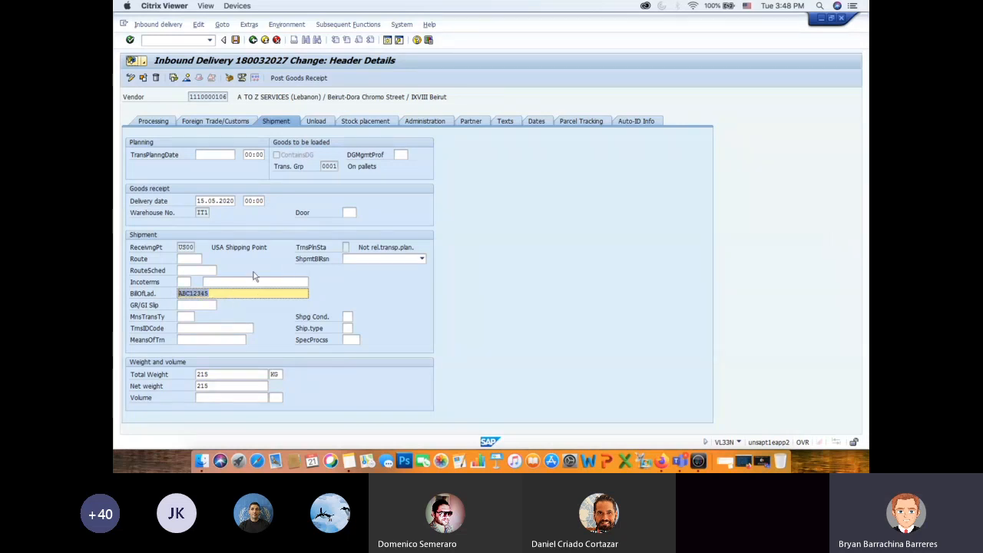
pyautogui.click(184, 282)
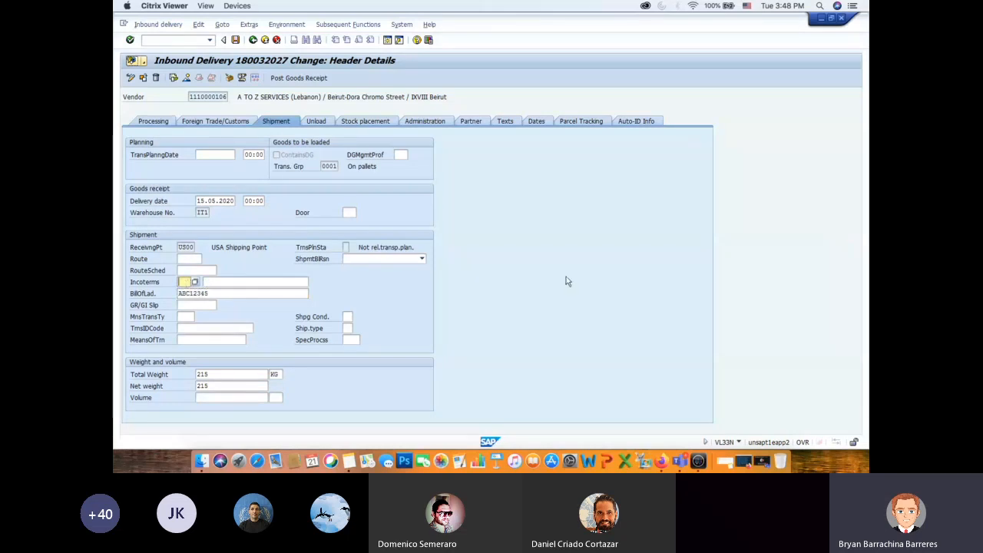
# - Switch to the Mission Liquidation PDF in Firefox and reread the TRNSIDCode and Bill of Lading instructions in step 5
pyautogui.press('super+Tab')
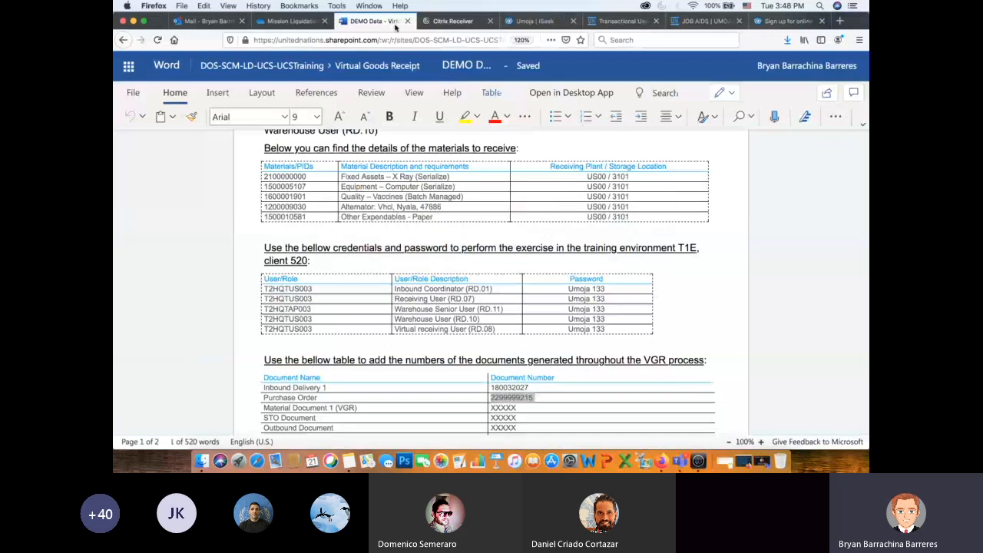
pyautogui.click(285, 21)
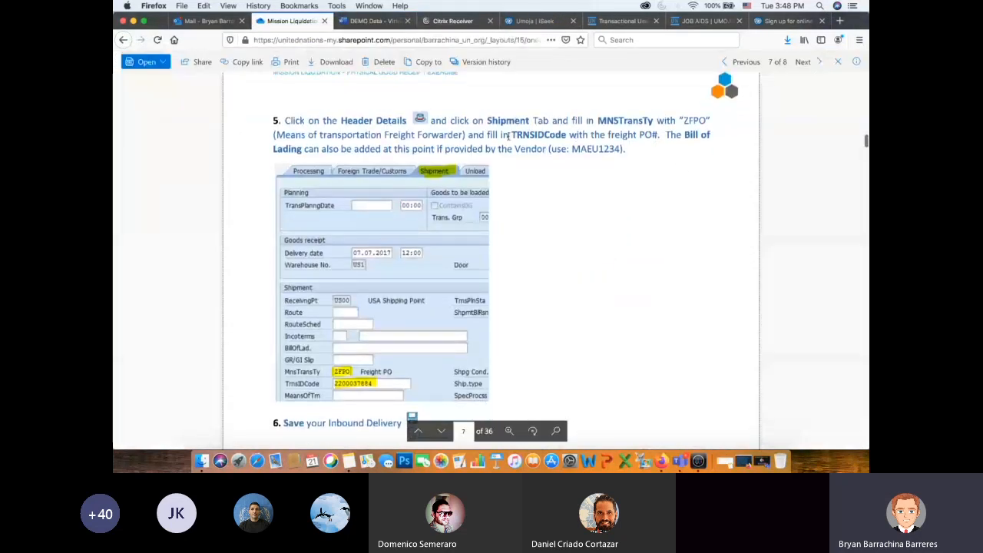
pyautogui.moveTo(486, 135); pyautogui.dragTo(701, 145)
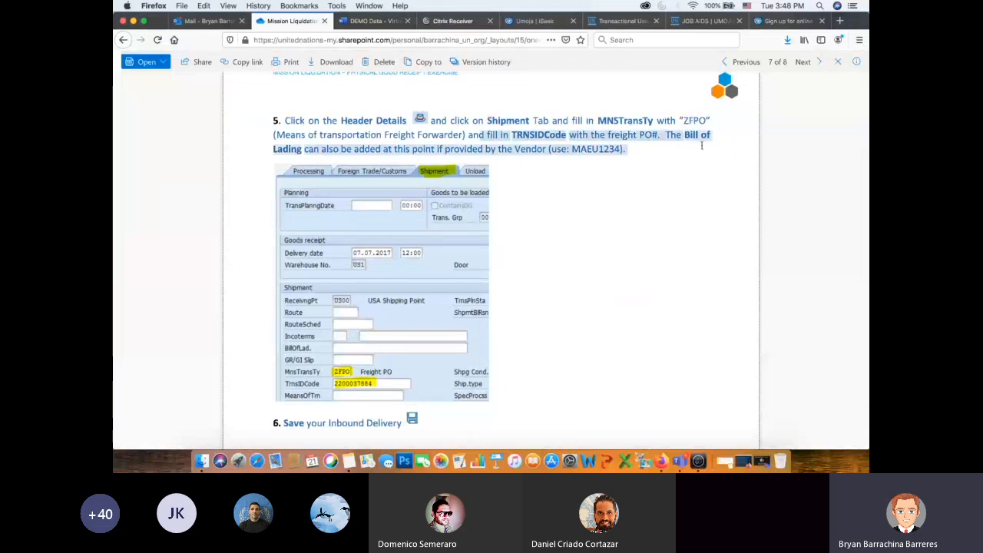
pyautogui.click(641, 229)
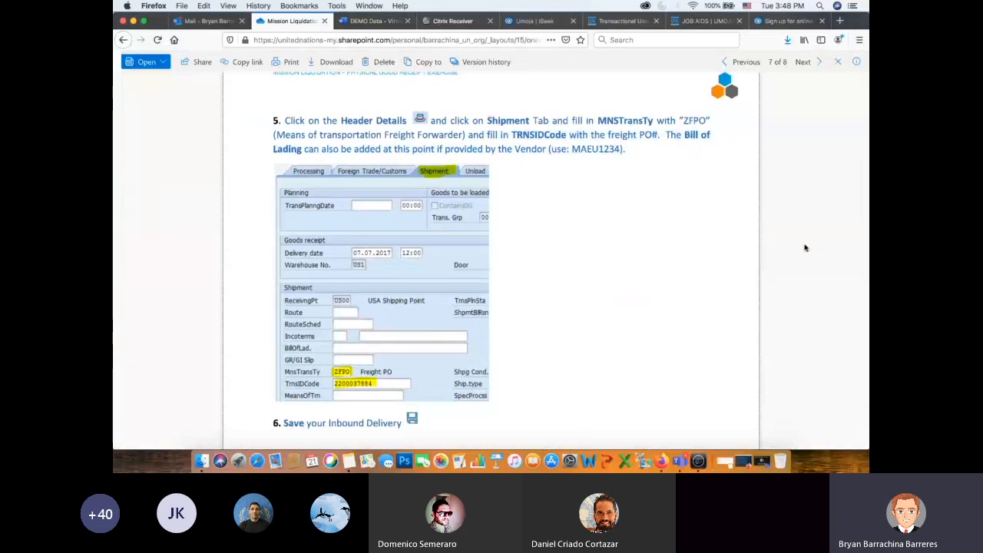
# - Return to Citrix Viewer and set the means-of-transport type to ZFPO (Freight PO) from its list of possible entries
pyautogui.press('super+Tab')
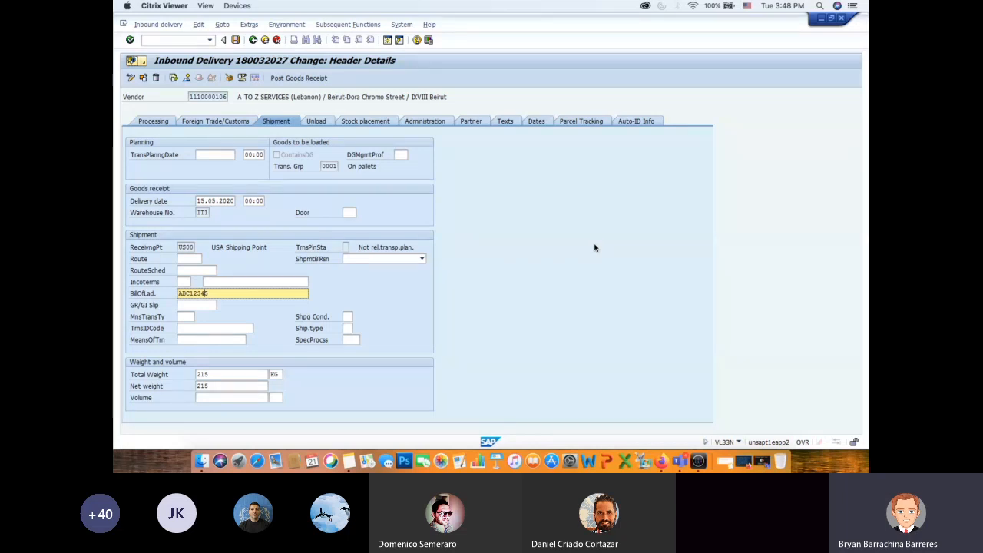
pyautogui.click(191, 329)
pyautogui.click(182, 316)
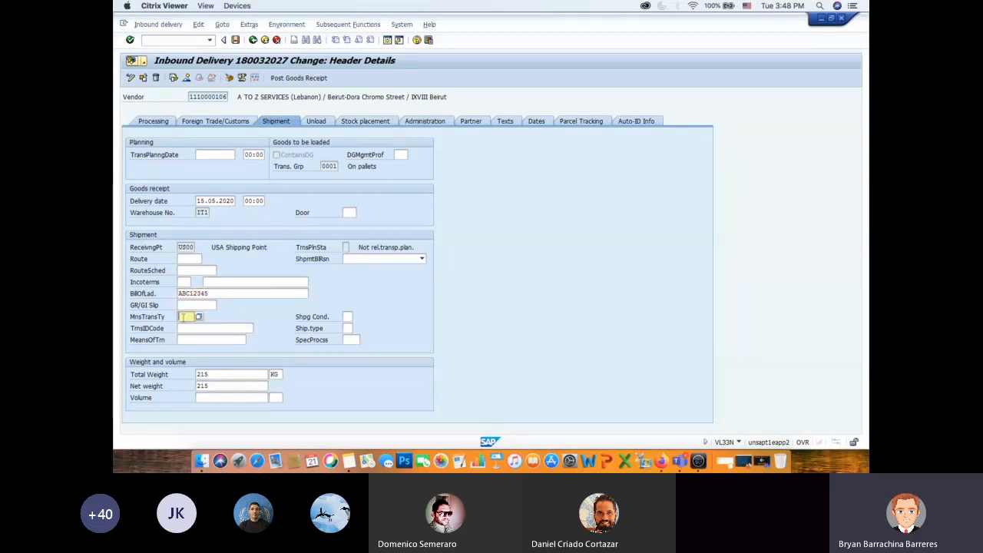
pyautogui.click(198, 318)
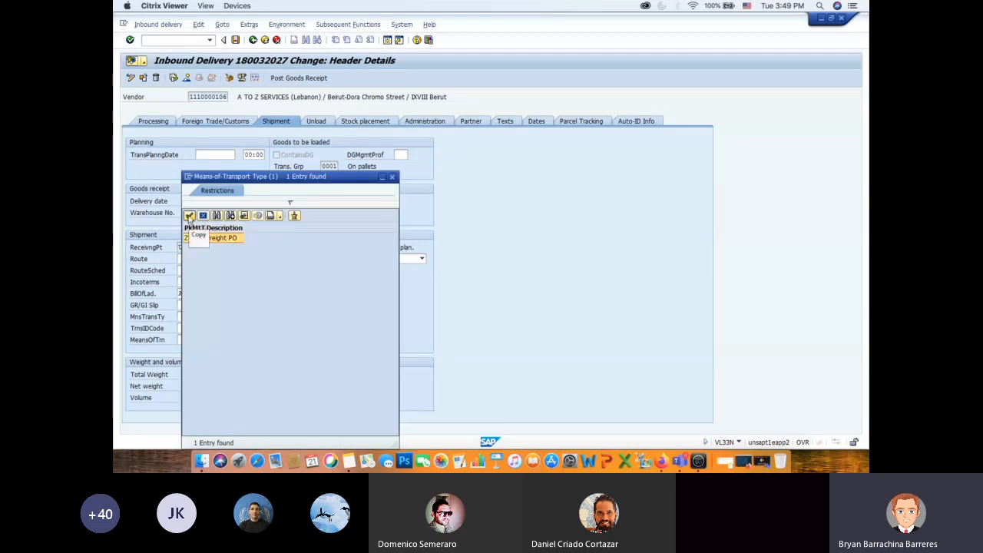
pyautogui.click(189, 216)
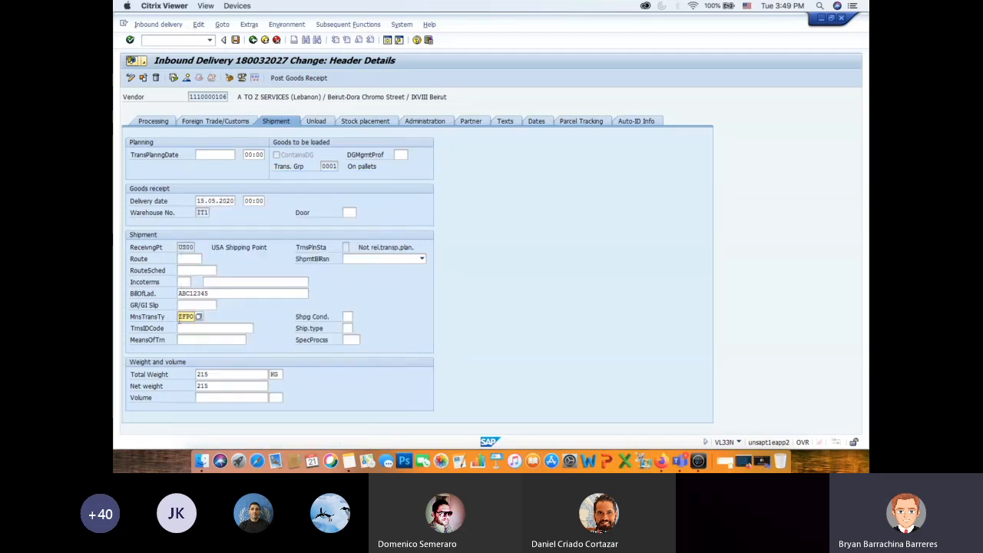
pyautogui.click(198, 316)
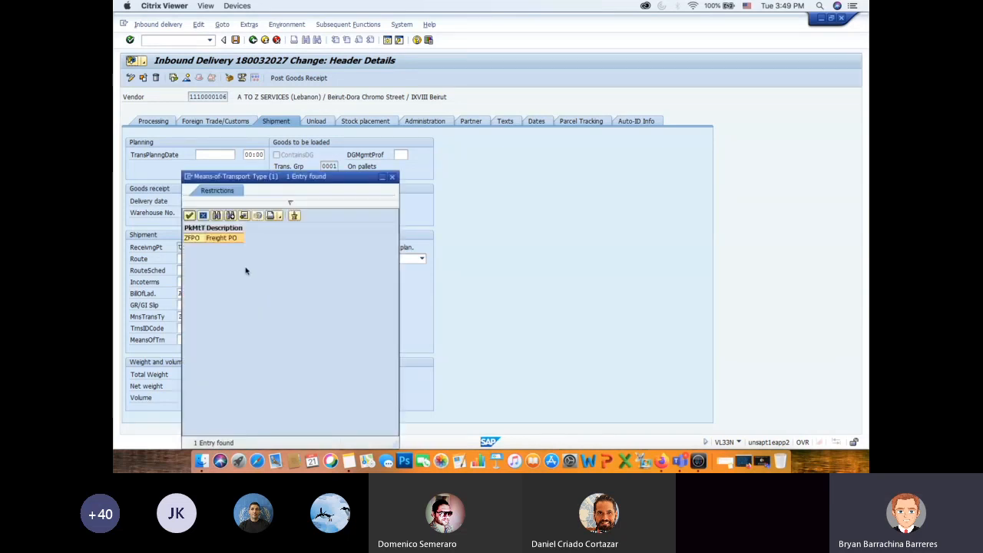
pyautogui.click(189, 216)
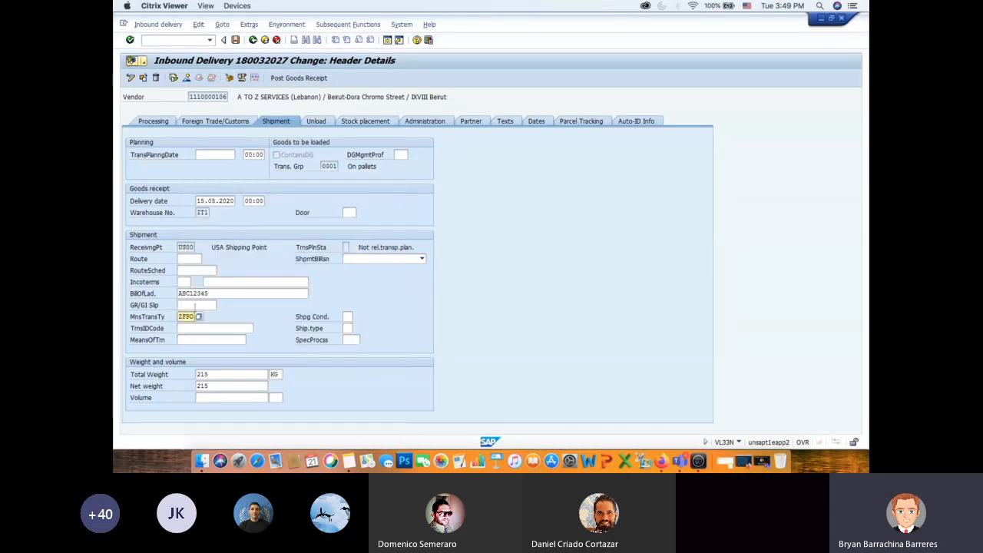
# - Check the TrnsIDCode example in the Firefox PDF and enter 123456789 as the TrnsIDCode in Citrix Viewer
pyautogui.click(202, 328)
pyautogui.press('super+Tab')
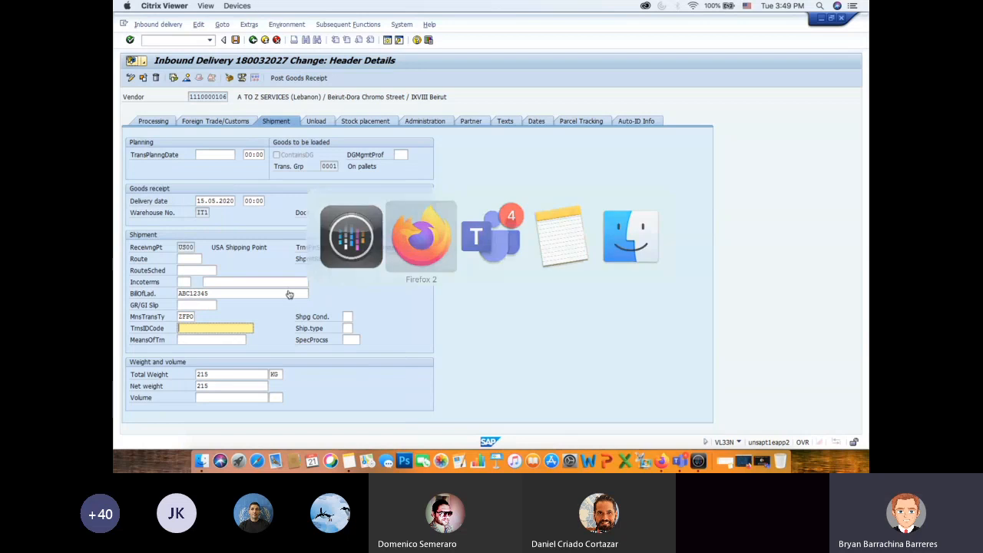
pyautogui.scroll(-1, 609, 280)
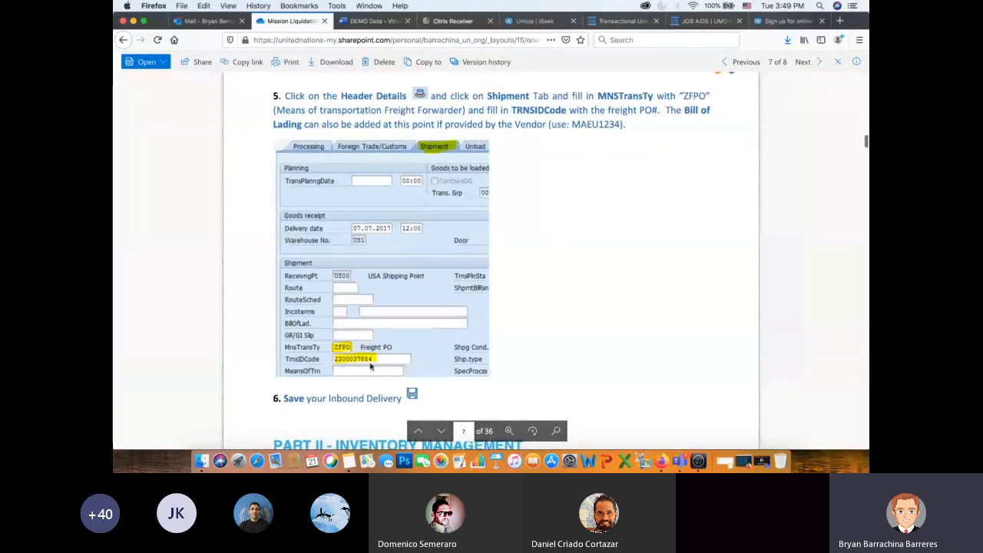
pyautogui.press('super+Tab')
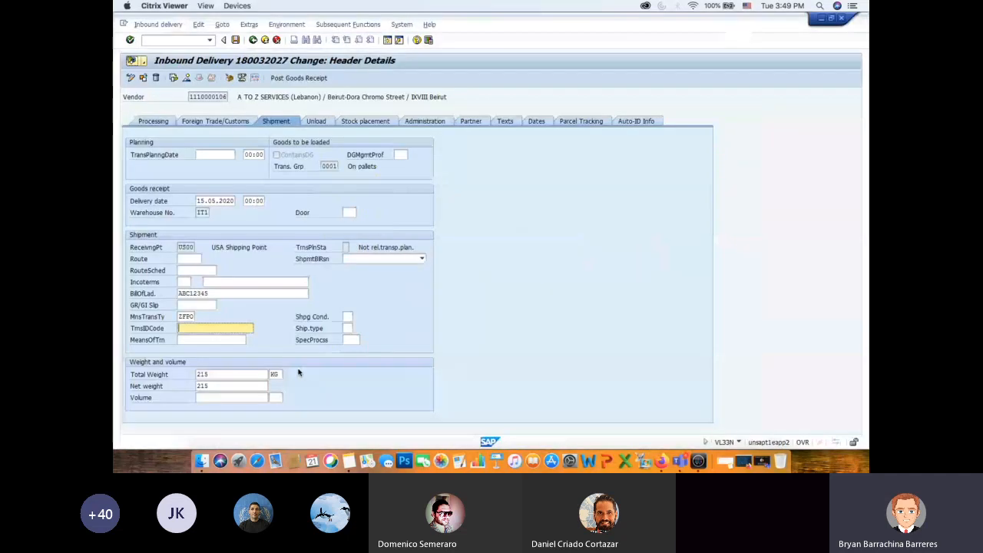
pyautogui.write('123456789')
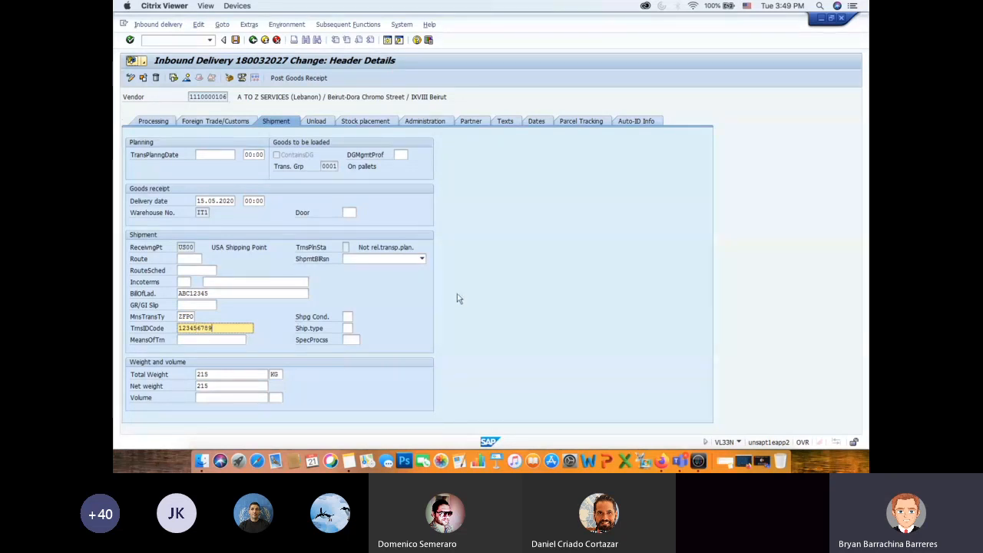
# - Show the delivery header's Processing details and switch to the Mission Liquidation PDF in Firefox to reread steps 5 and 6
pyautogui.click(161, 121)
pyautogui.press('super+Tab')
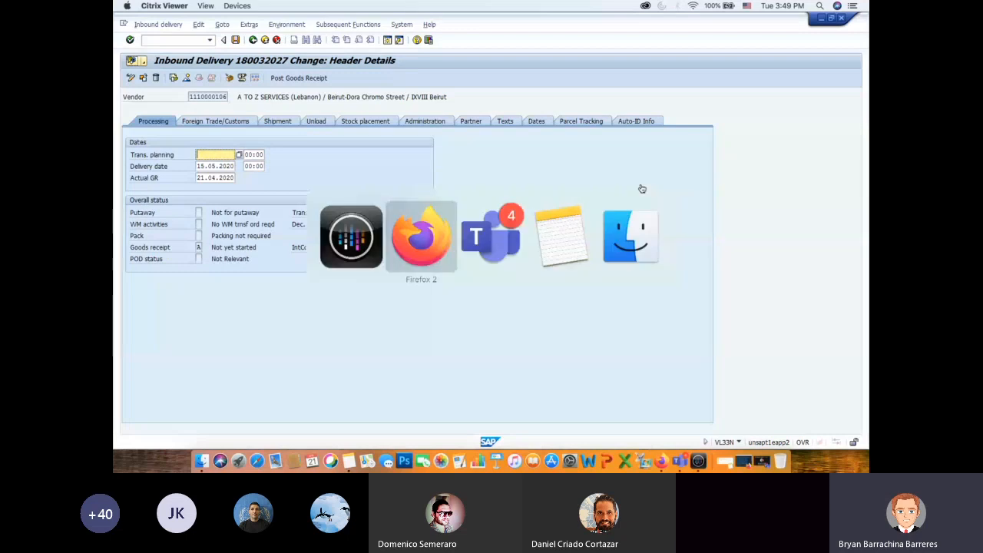
pyautogui.scroll(-2, 604, 255)
pyautogui.scroll(2, 604, 254)
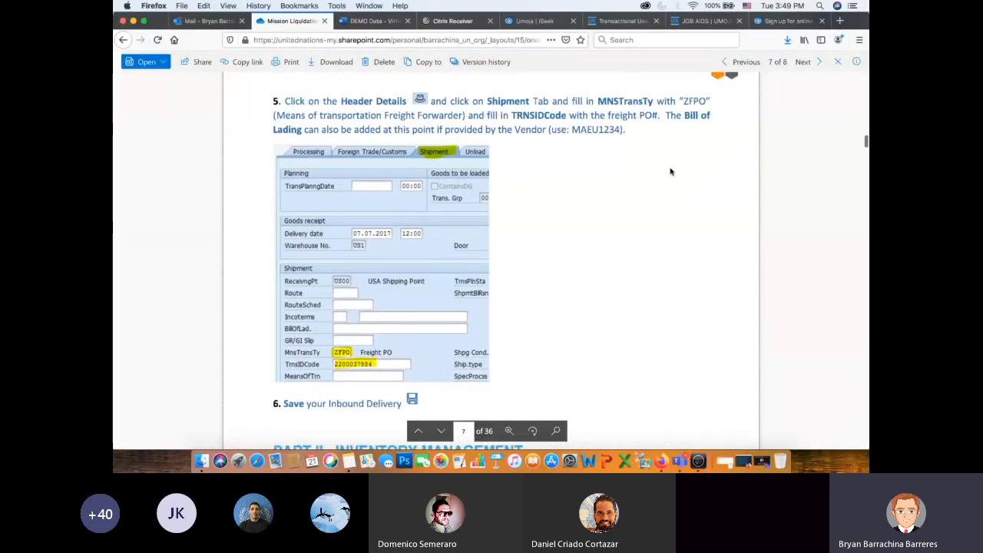
pyautogui.scroll(-3, 669, 172)
pyautogui.scroll(3, 670, 172)
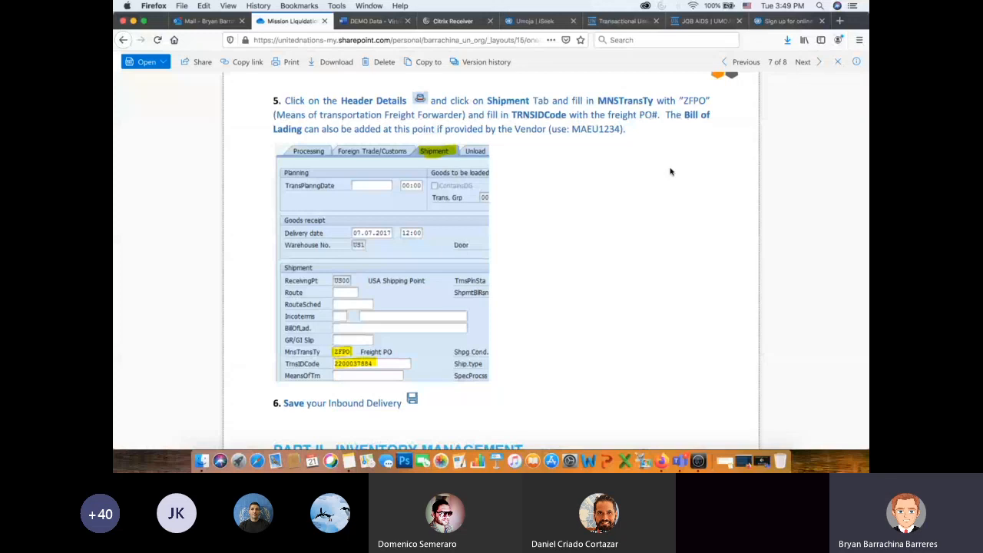
pyautogui.scroll(-2, 669, 172)
pyautogui.scroll(3, 670, 172)
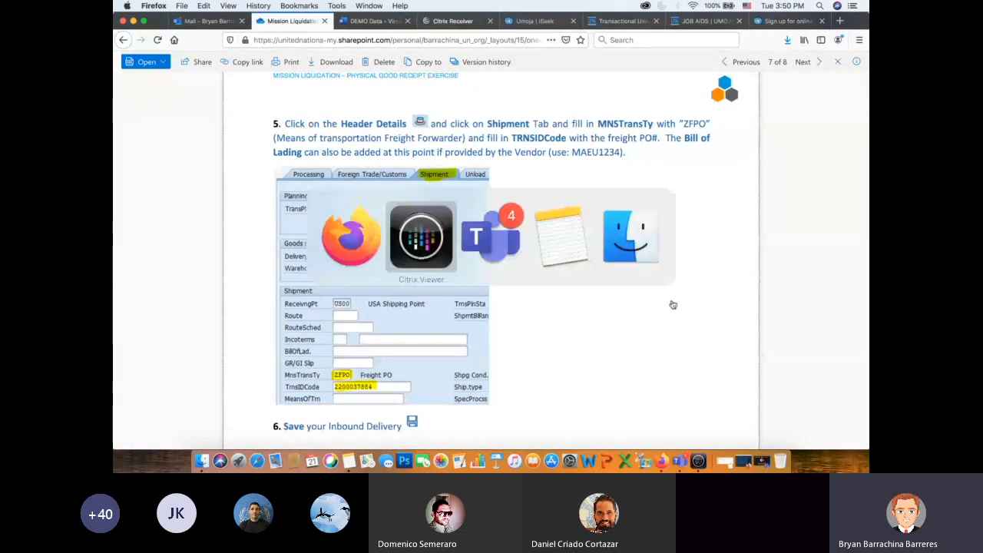
# - Return to Citrix Viewer, leave the header details for the delivery overview and save the inbound delivery
pyautogui.press('super+Tab')
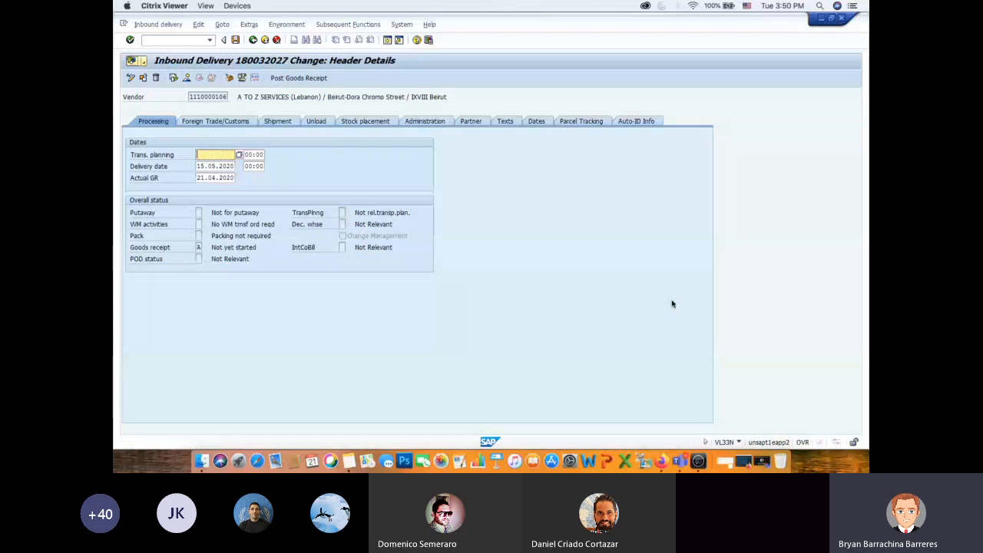
pyautogui.click(187, 80)
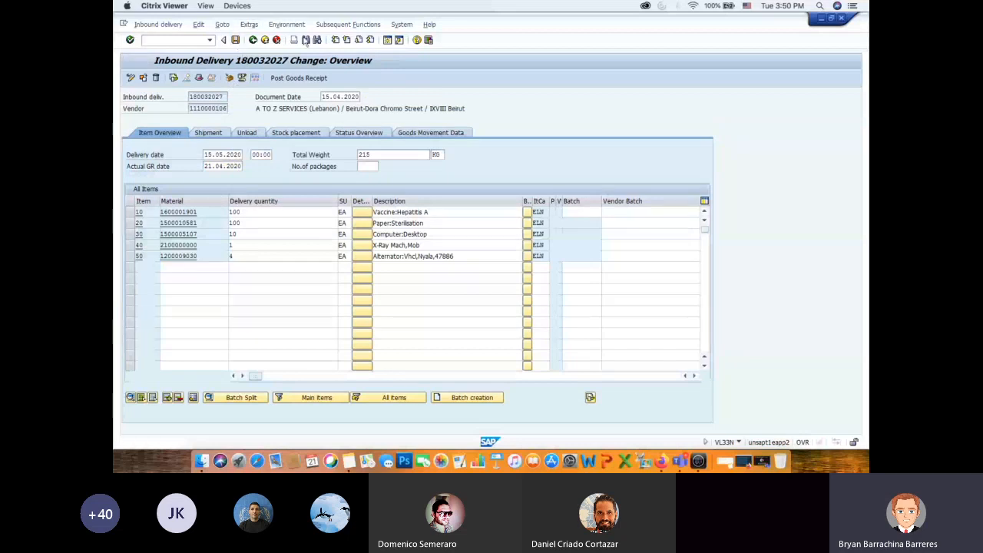
pyautogui.click(235, 40)
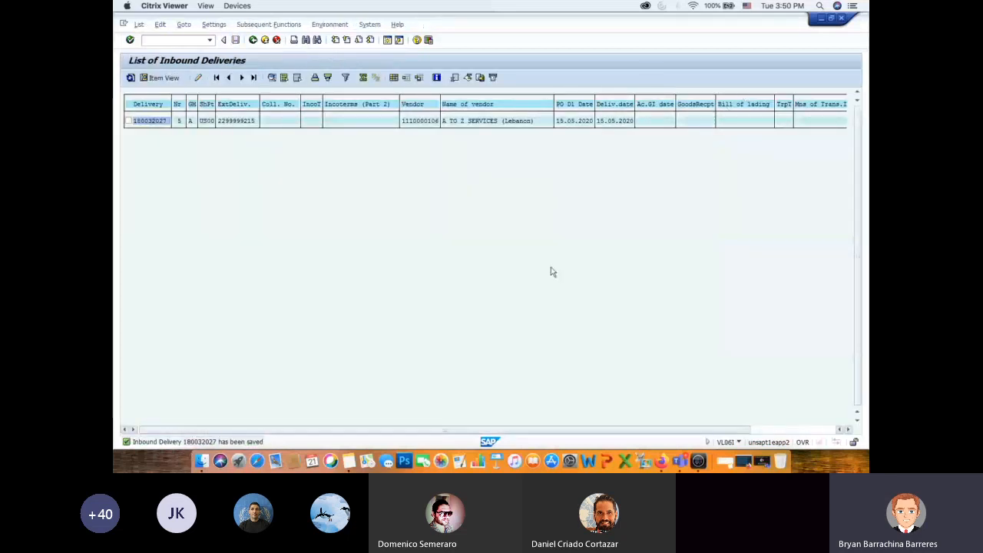
# - Switch to the Firefox PDF and read the Part II Virtual Goods Receipt heading and its instruction to run T-code VL06I
pyautogui.press('super+Tab')
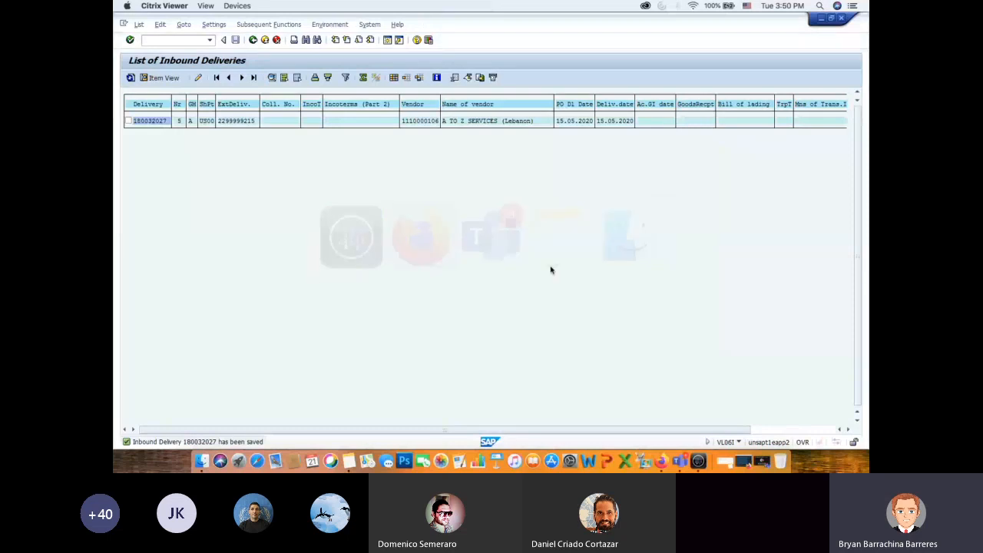
pyautogui.scroll(-3, 593, 248)
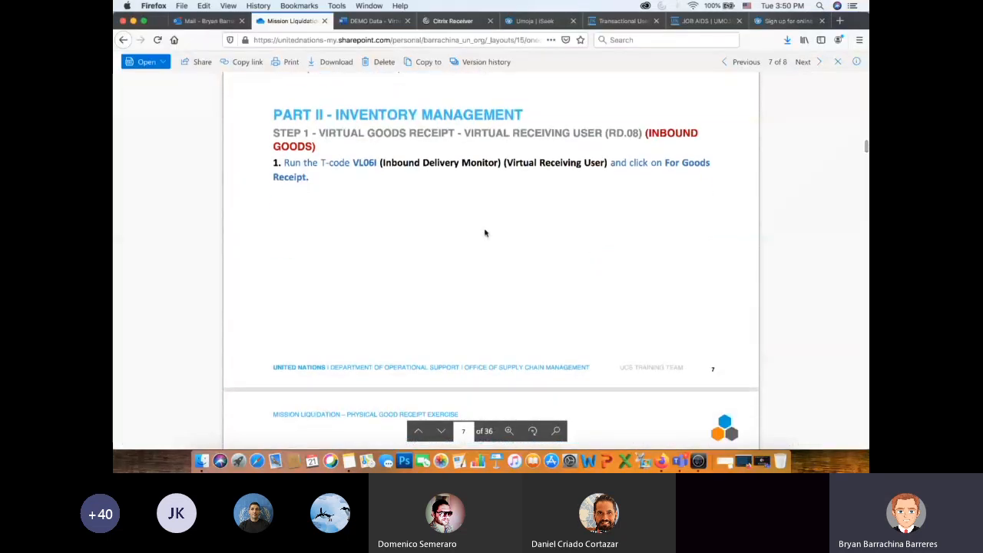
pyautogui.moveTo(319, 133); pyautogui.dragTo(455, 134)
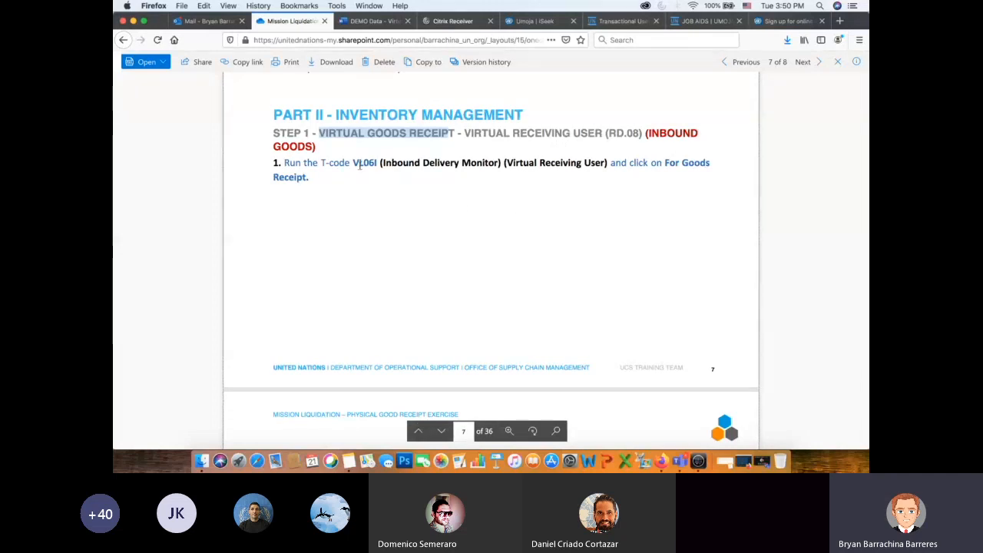
pyautogui.moveTo(352, 163); pyautogui.dragTo(376, 163)
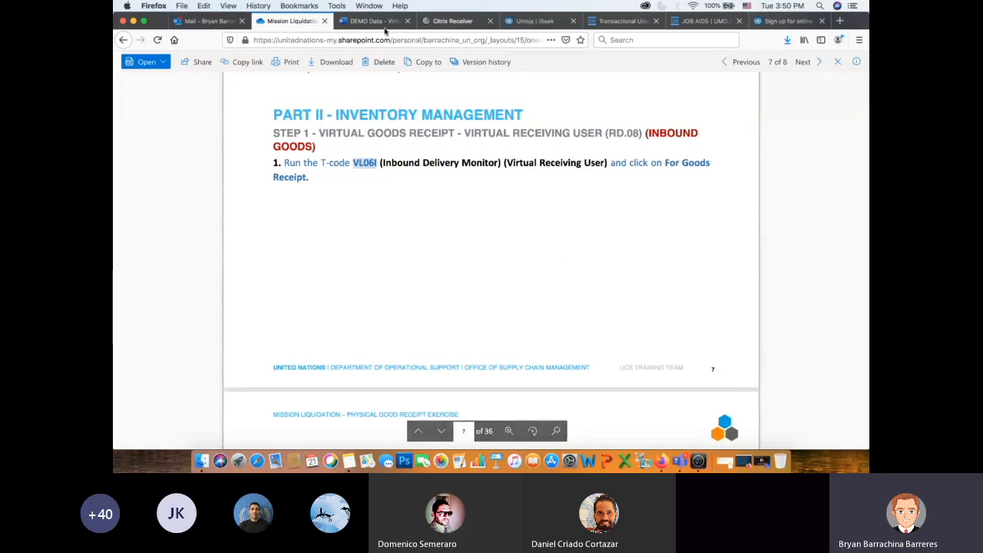
# - Look up the Virtual receiving User (RD.08) login in the credentials table of the DEMO Data document
pyautogui.hotkey('ctrl', 'Tab')
pyautogui.scroll(-3, 504, 225)
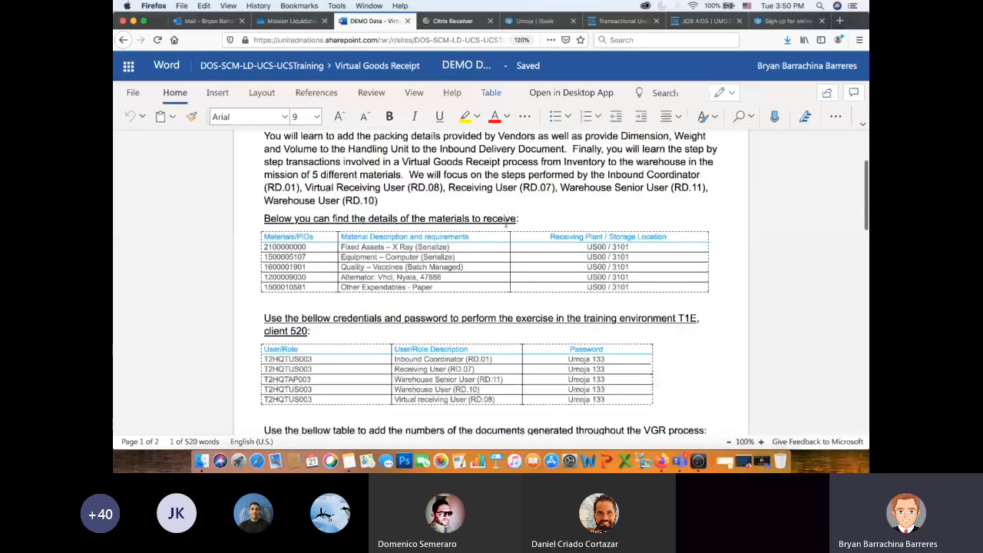
pyautogui.scroll(-4, 505, 221)
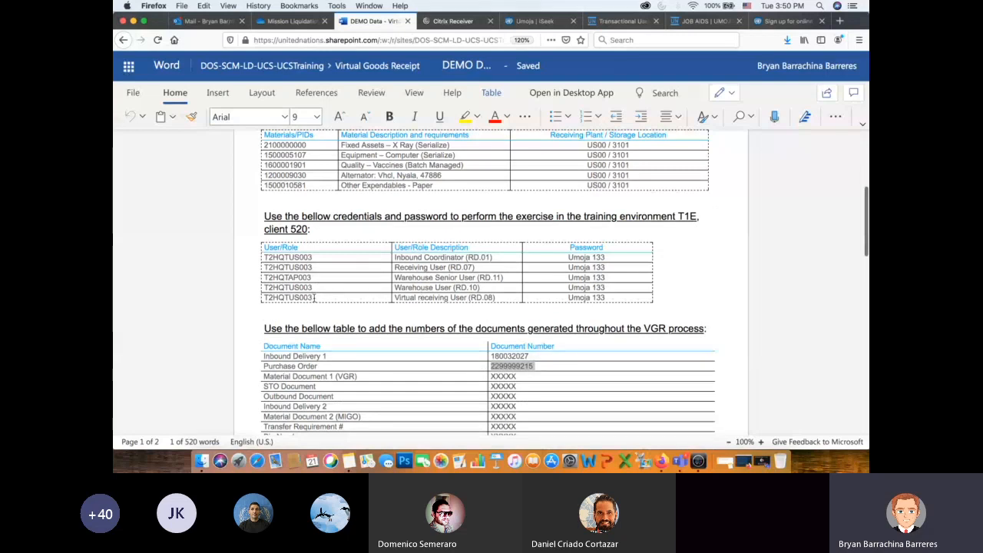
pyautogui.moveTo(314, 297); pyautogui.dragTo(262, 299)
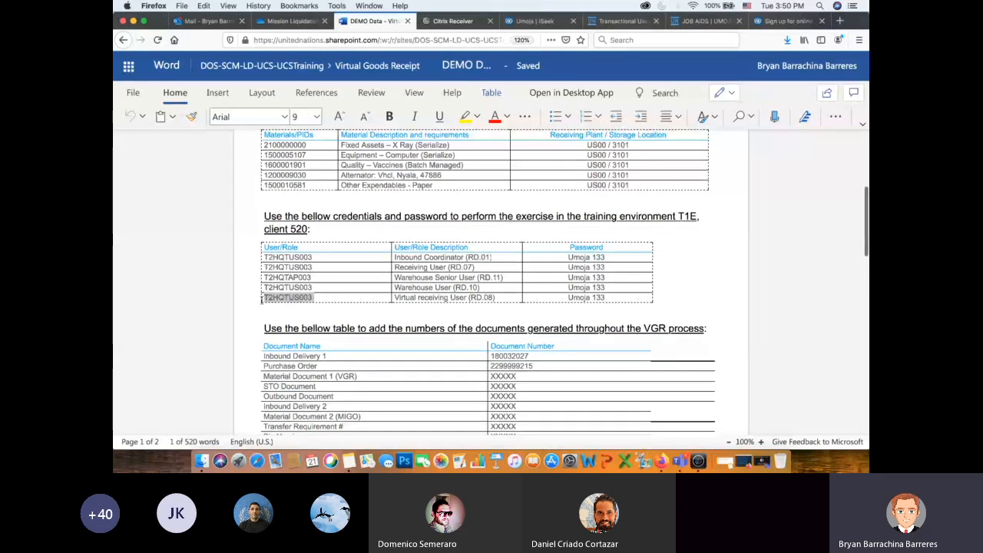
pyautogui.click(329, 301)
pyautogui.moveTo(313, 298); pyautogui.dragTo(266, 298)
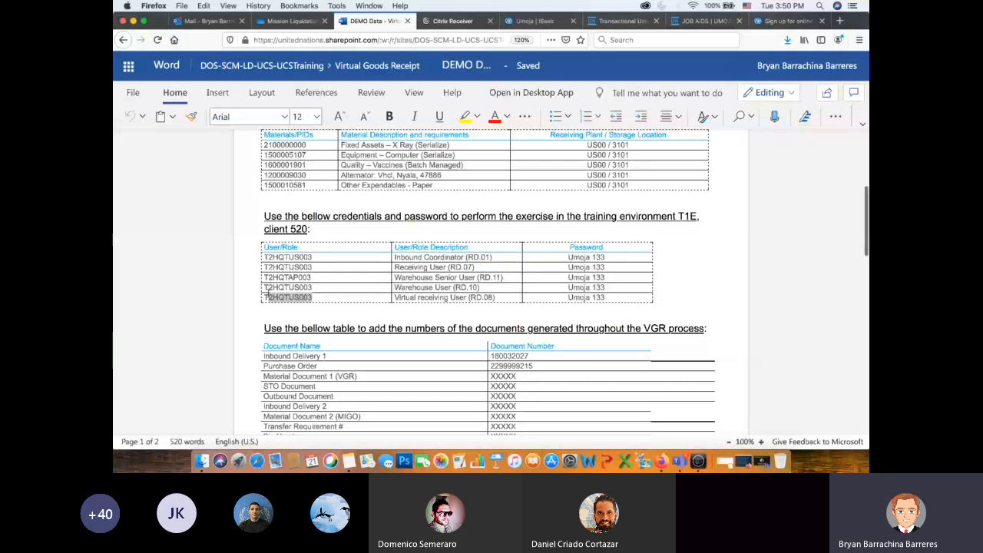
pyautogui.click(299, 300)
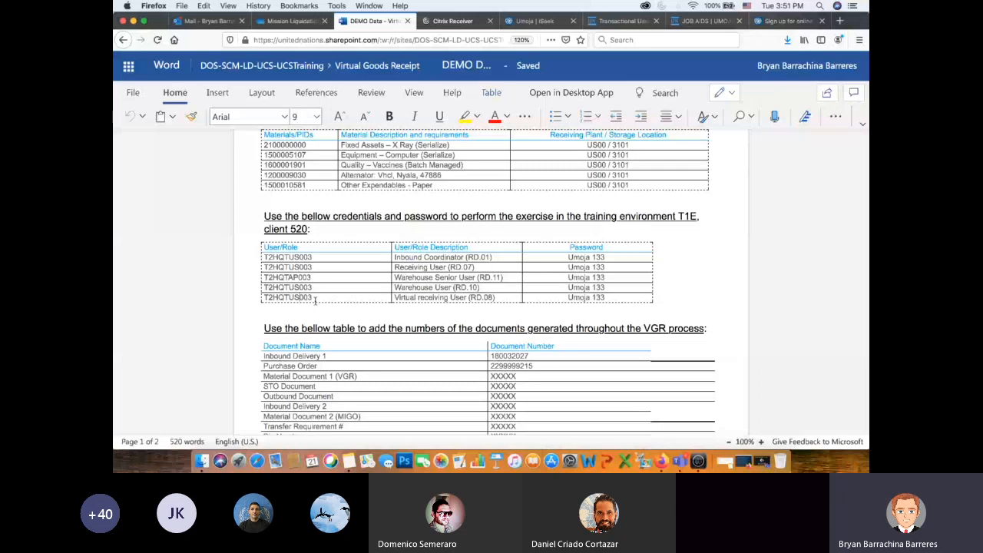
# - Glance at the delivery list in Citrix Viewer and read Part II instructions 1 to 4 in the Mission Liquidation PDF in Firefox
pyautogui.click(698, 461)
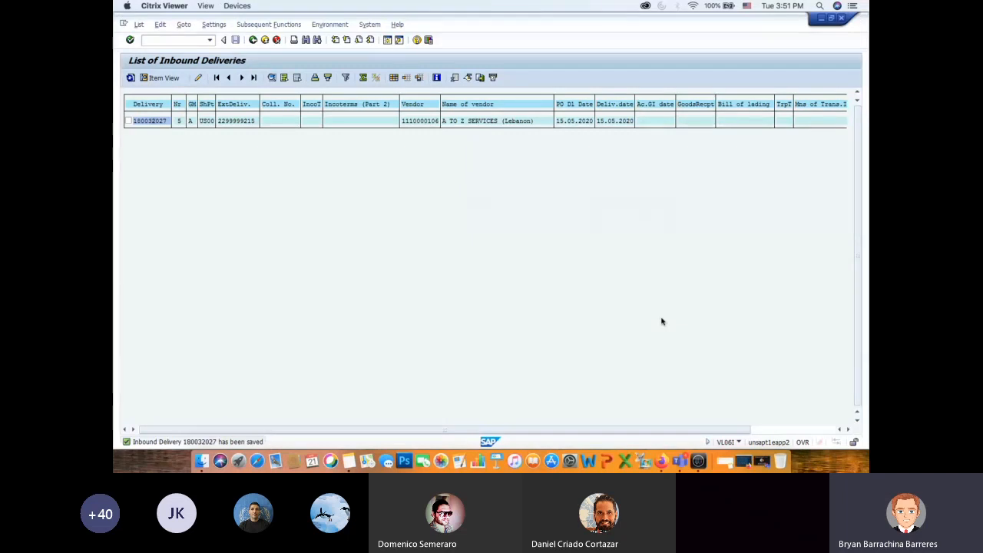
pyautogui.press('super+Tab')
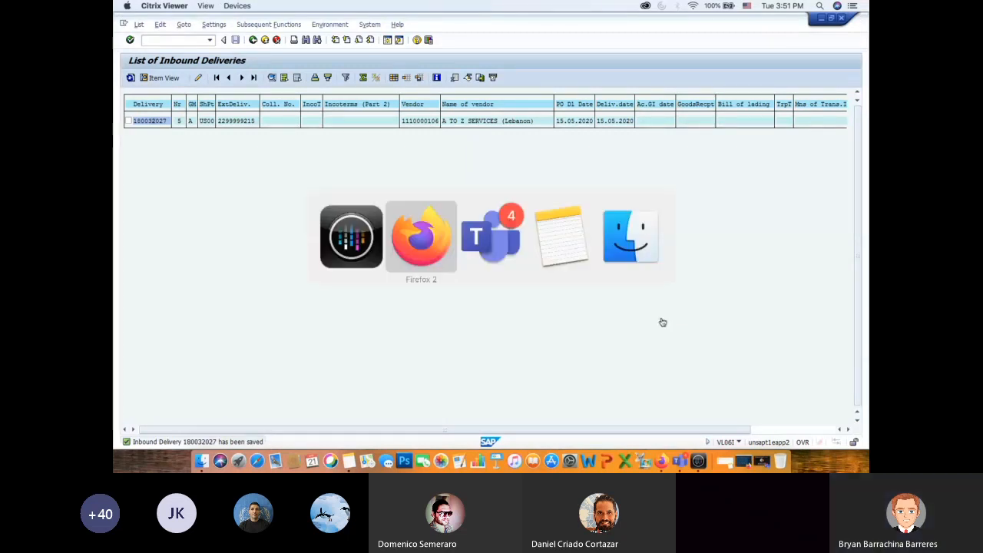
pyautogui.click(297, 22)
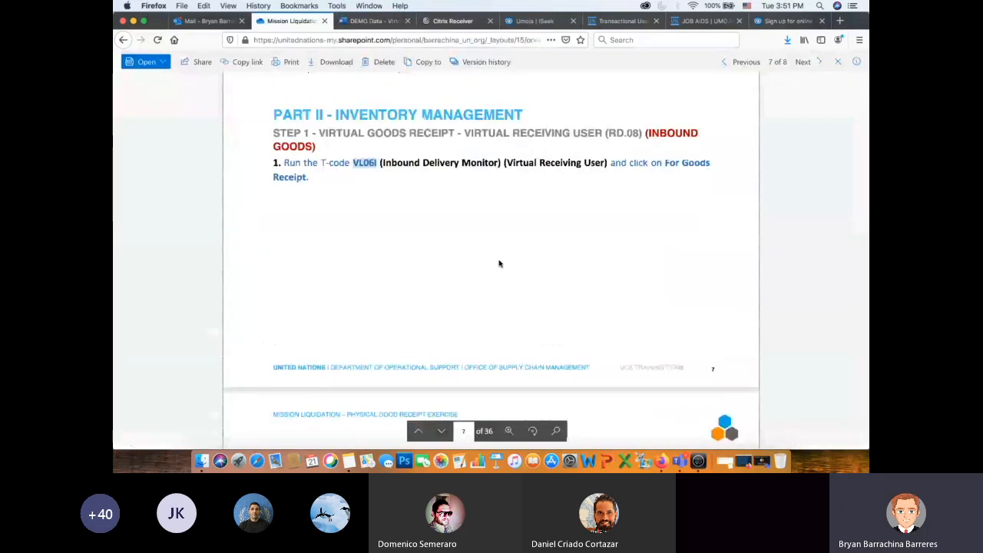
pyautogui.scroll(-5, 558, 278)
pyautogui.scroll(-5, 558, 278)
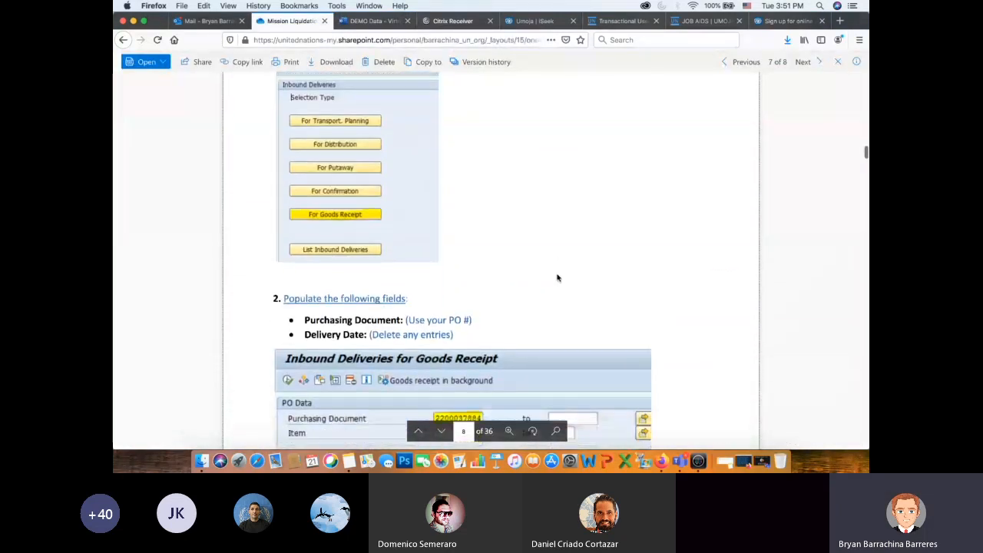
pyautogui.scroll(-3, 744, 201)
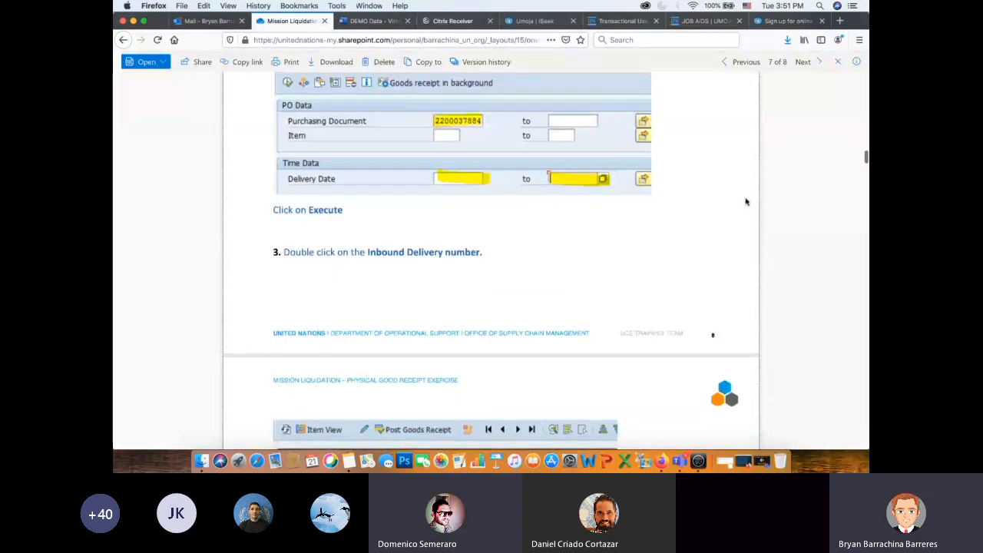
pyautogui.scroll(-4, 745, 202)
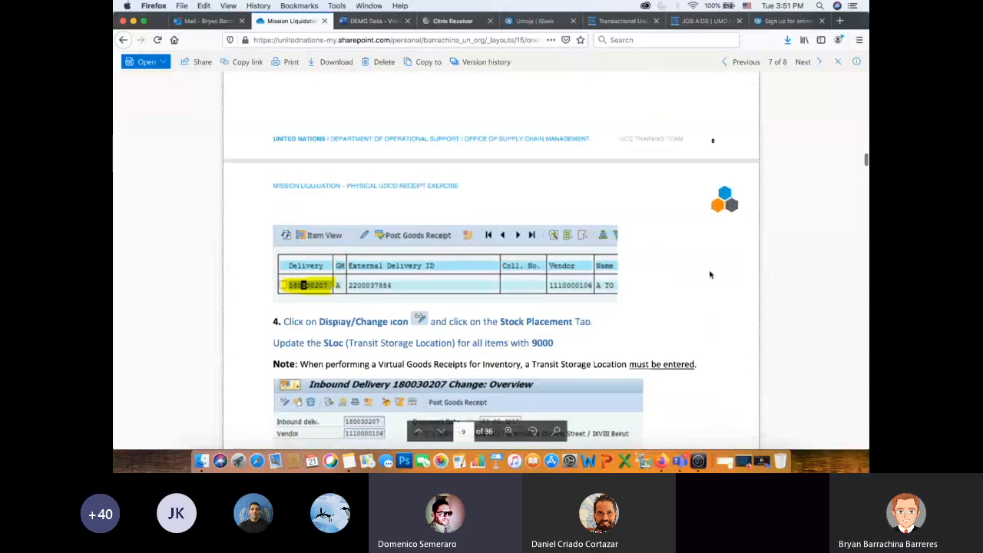
pyautogui.scroll(-5, 710, 274)
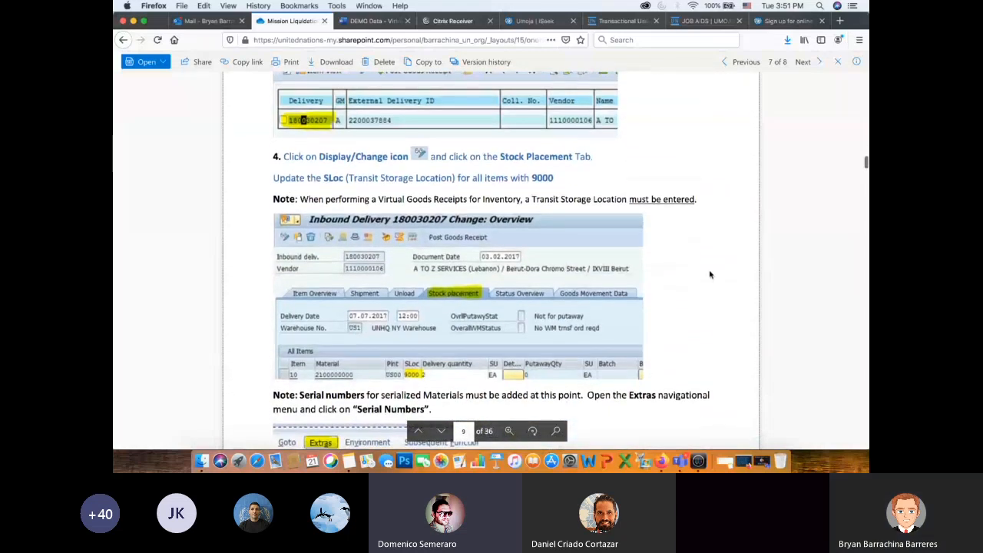
pyautogui.scroll(1, 709, 274)
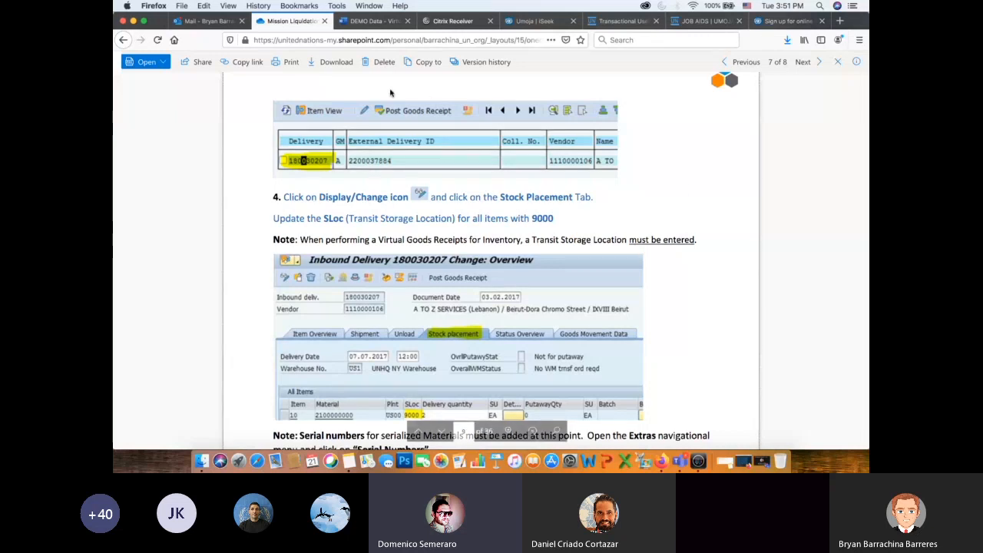
# - Compare the Inbound Coordinator (RD.01) and Virtual receiving User (RD.08) rows in the DEMO Data document's credentials table
pyautogui.click(374, 21)
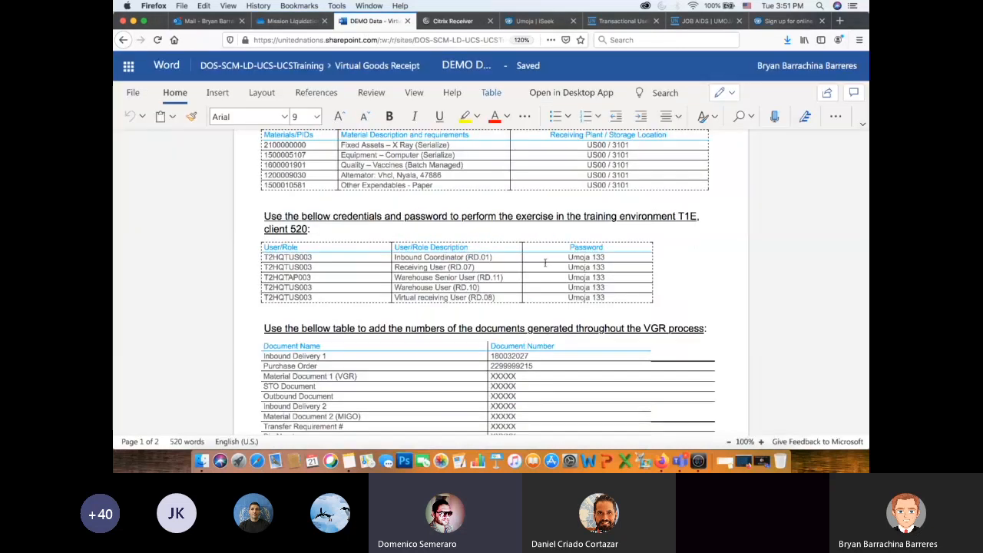
pyautogui.moveTo(537, 254); pyautogui.dragTo(385, 256)
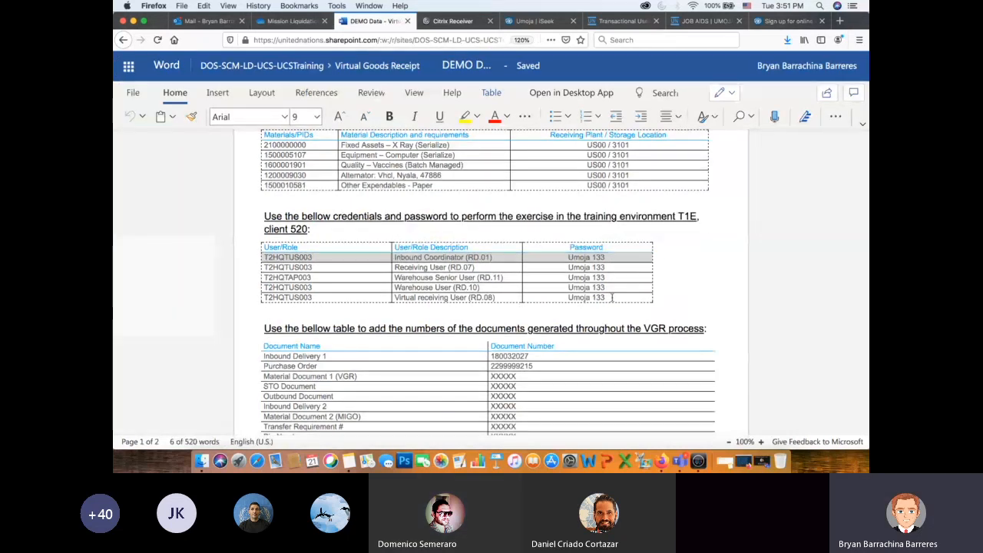
pyautogui.moveTo(612, 298); pyautogui.dragTo(376, 299)
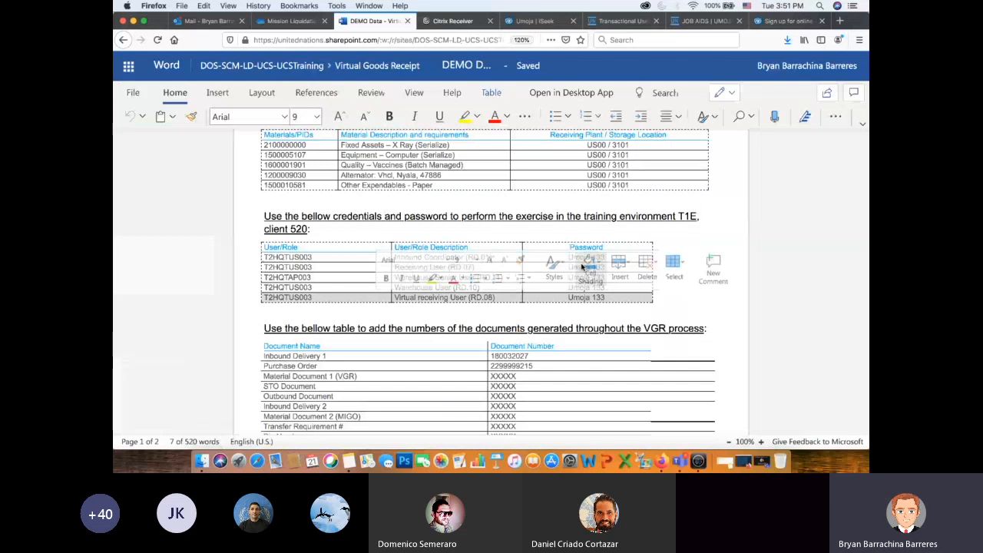
pyautogui.click(599, 233)
pyautogui.moveTo(605, 257); pyautogui.dragTo(378, 258)
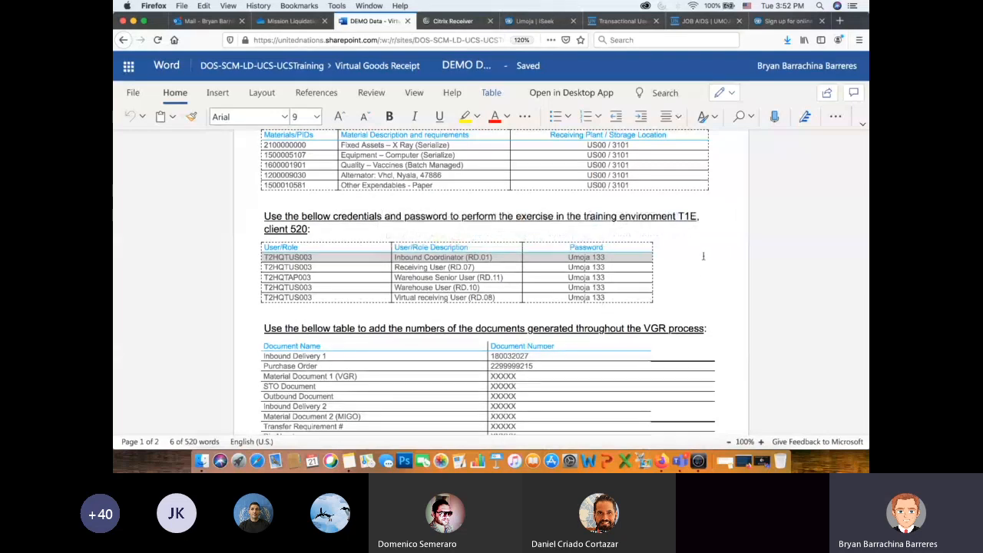
# - Return to Citrix Viewer, open the inbound delivery from the list and put it into change mode
pyautogui.press('super+Tab')
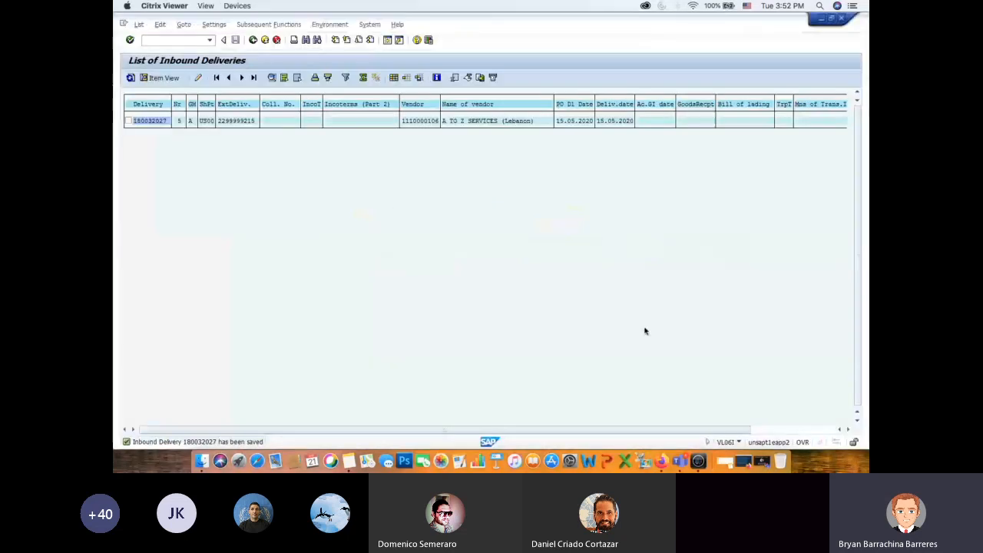
pyautogui.doubleClick(143, 120)
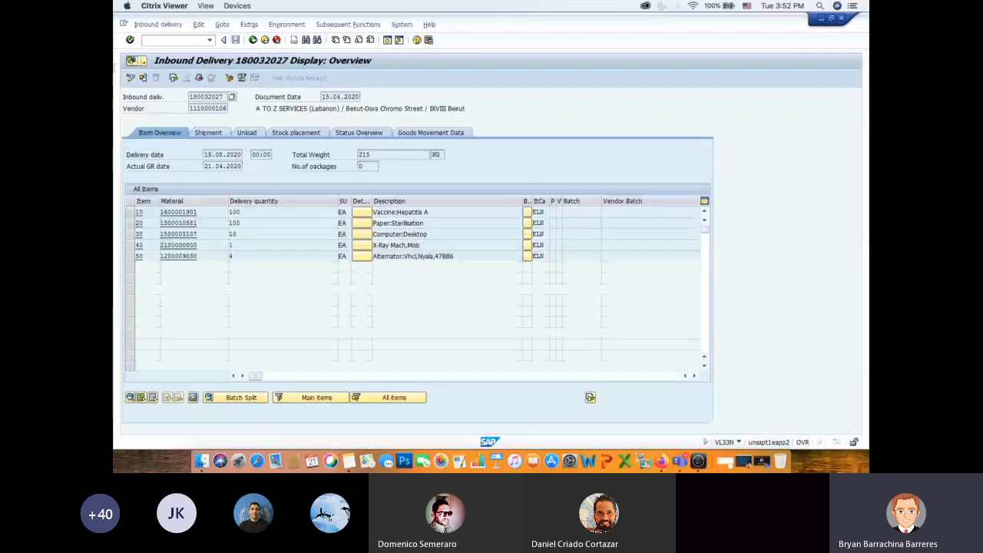
pyautogui.click(131, 78)
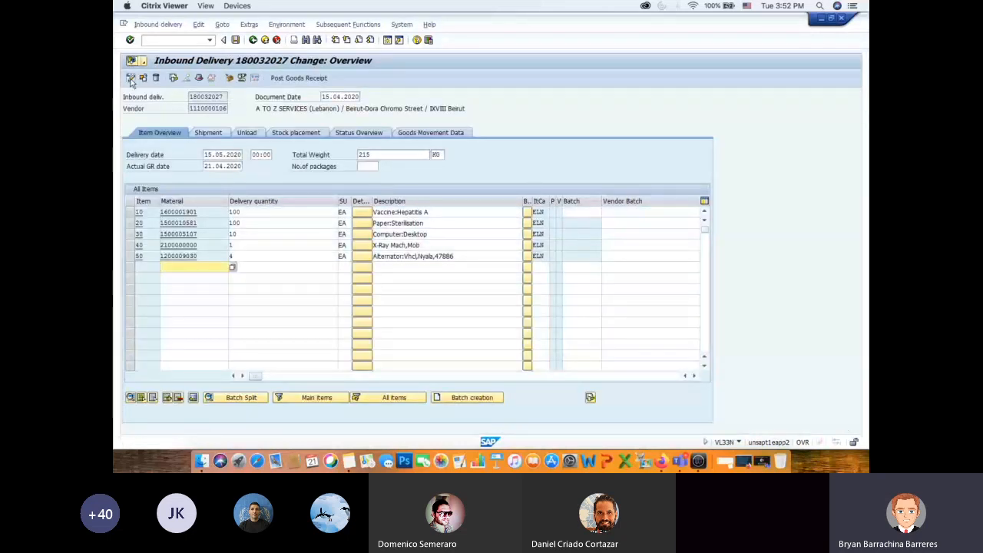
# - Review the delivery's actual GR date and header shipment details, and go back to the delivery overview
pyautogui.moveTo(239, 165); pyautogui.dragTo(177, 166)
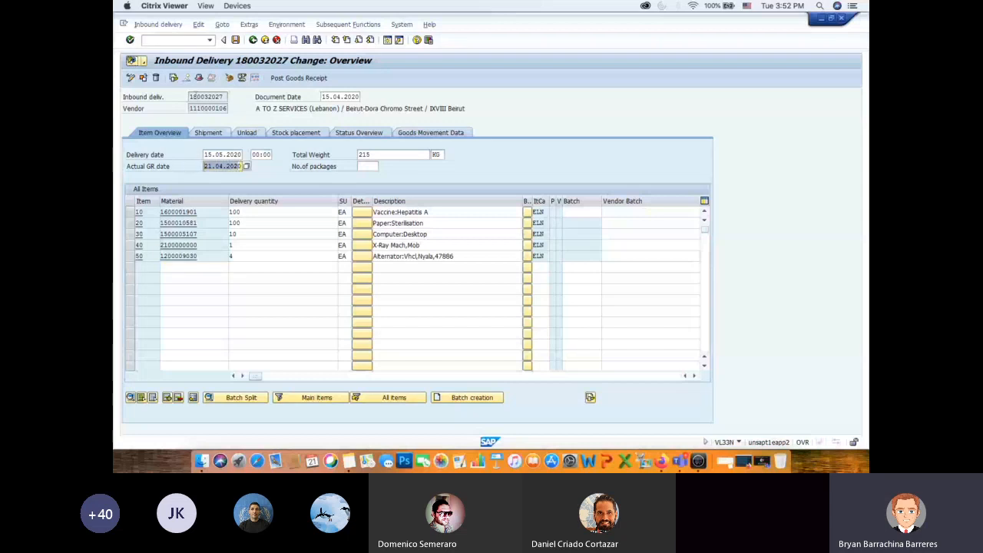
pyautogui.click(199, 78)
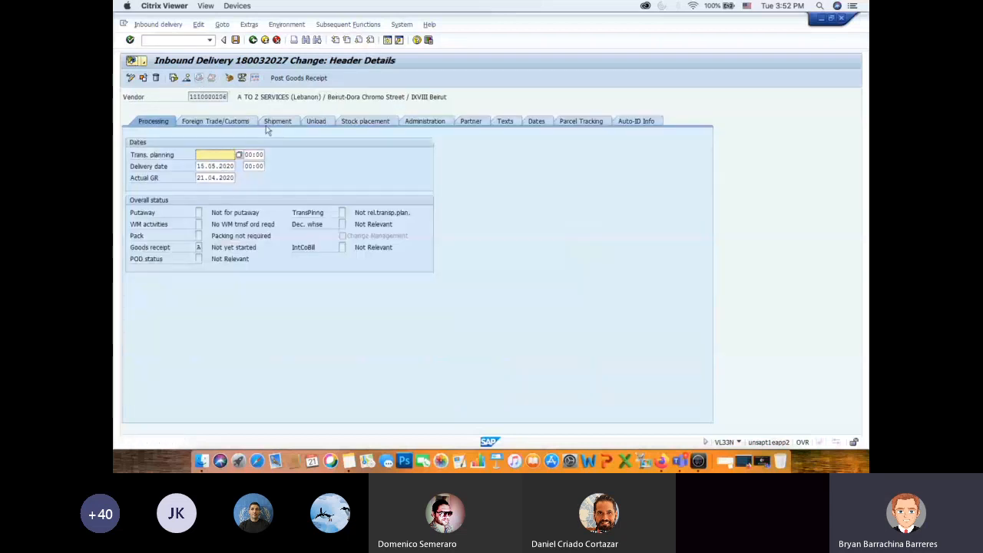
pyautogui.click(279, 123)
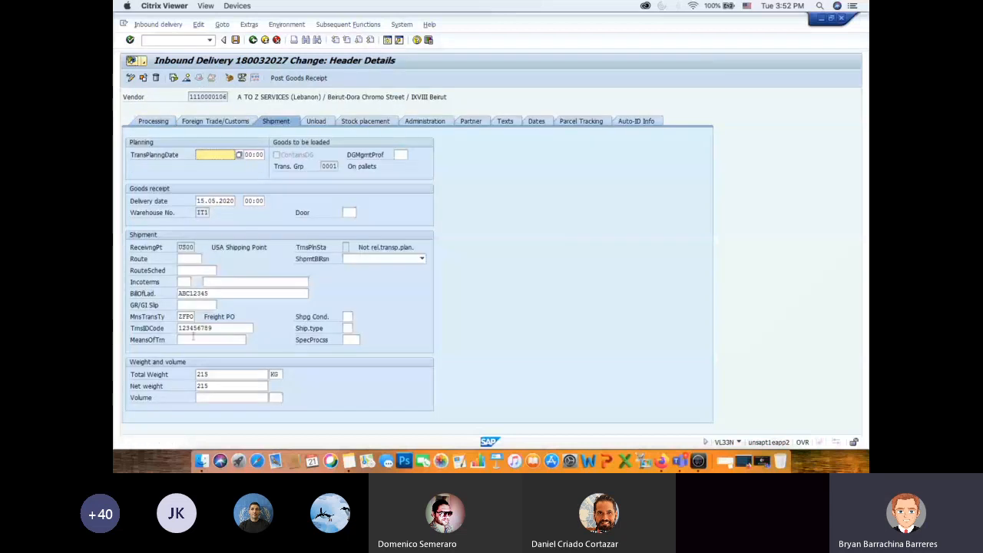
pyautogui.click(186, 78)
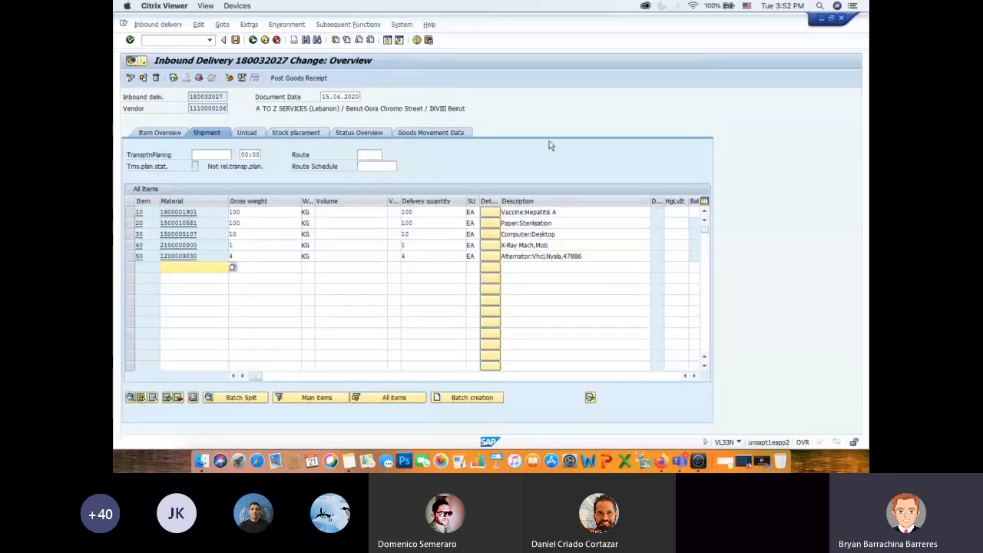
# - Switch to Firefox, glance at the DEMO Data document and read instruction 4 on the transit storage location in the Mission Liquidation PDF
pyautogui.press('super+Tab')
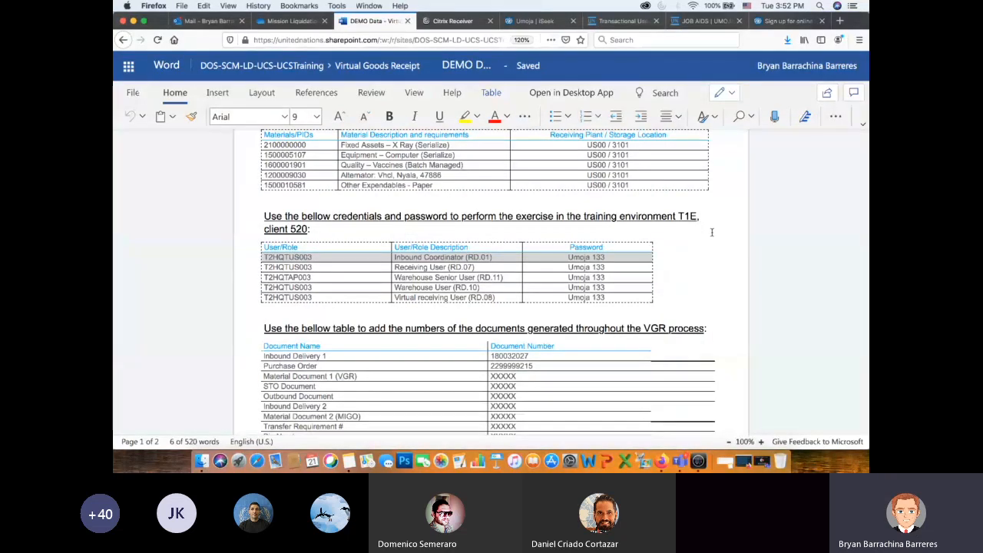
pyautogui.scroll(-2, 711, 232)
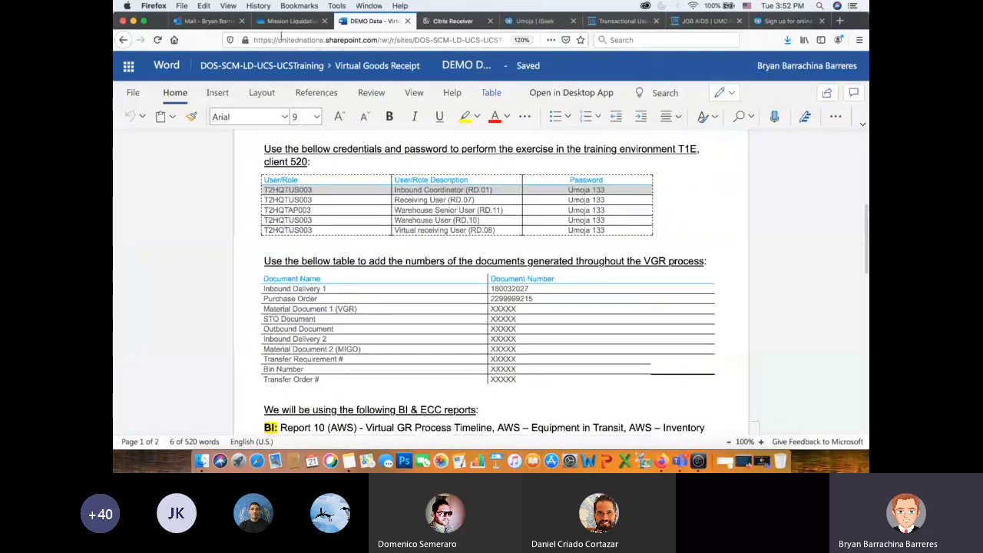
pyautogui.hotkey('ctrl', 'shift', 'Tab')
pyautogui.scroll(-2, 705, 248)
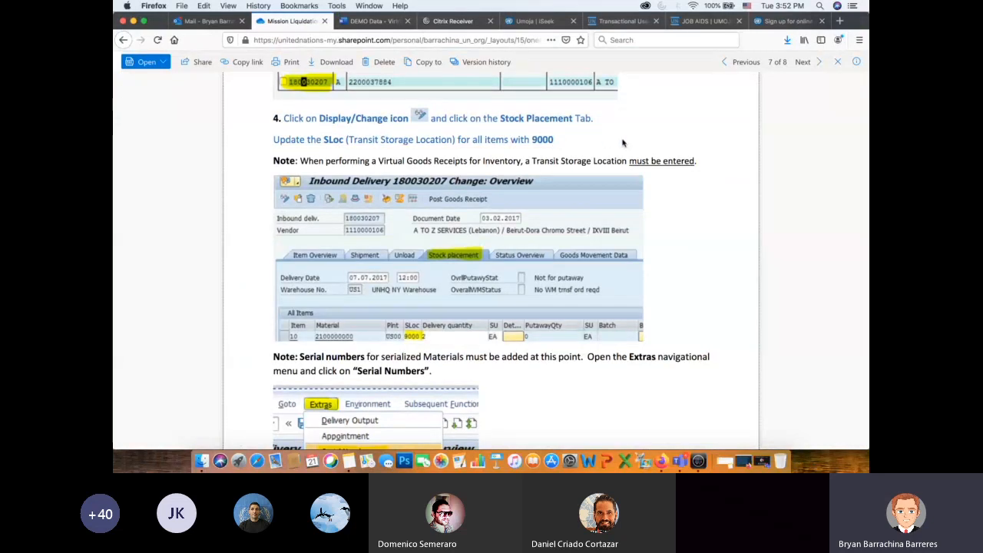
# - Return to Citrix Viewer and set the storage location (SLoc) to 9000 for all five items, 10 to 50, of the inbound delivery
pyautogui.press('super+Tab')
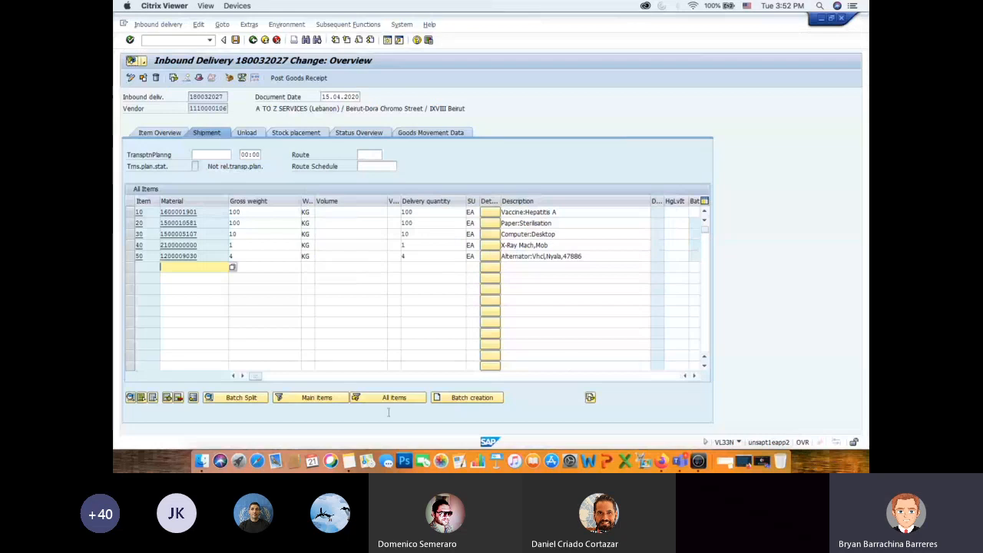
pyautogui.moveTo(268, 379); pyautogui.dragTo(355, 383)
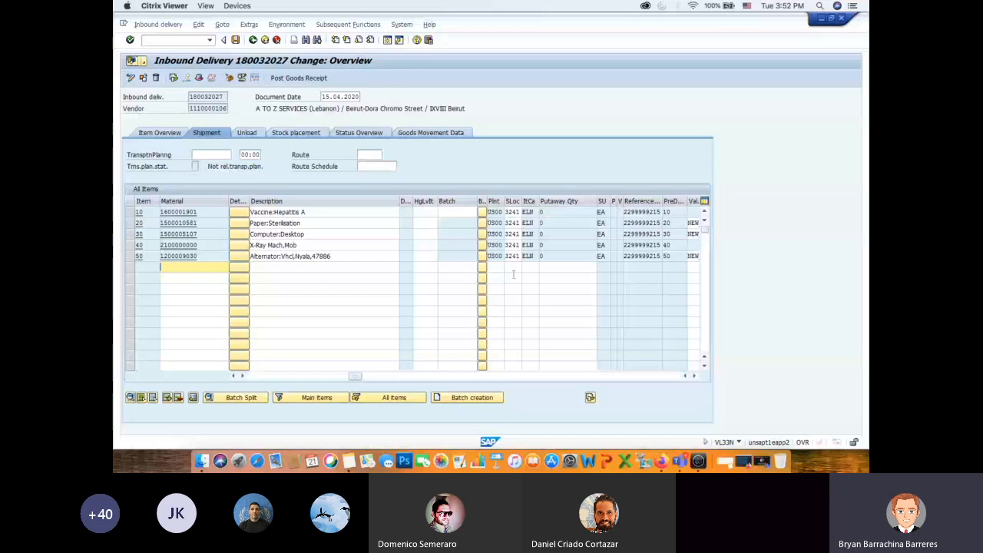
pyautogui.doubleClick(511, 212)
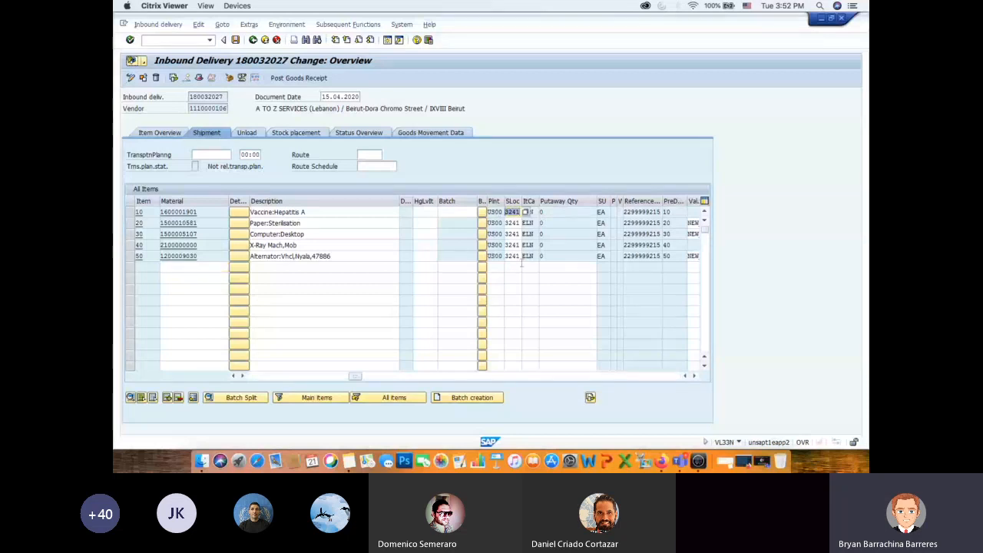
pyautogui.write('9000')
pyautogui.press('Down')
pyautogui.write('90')
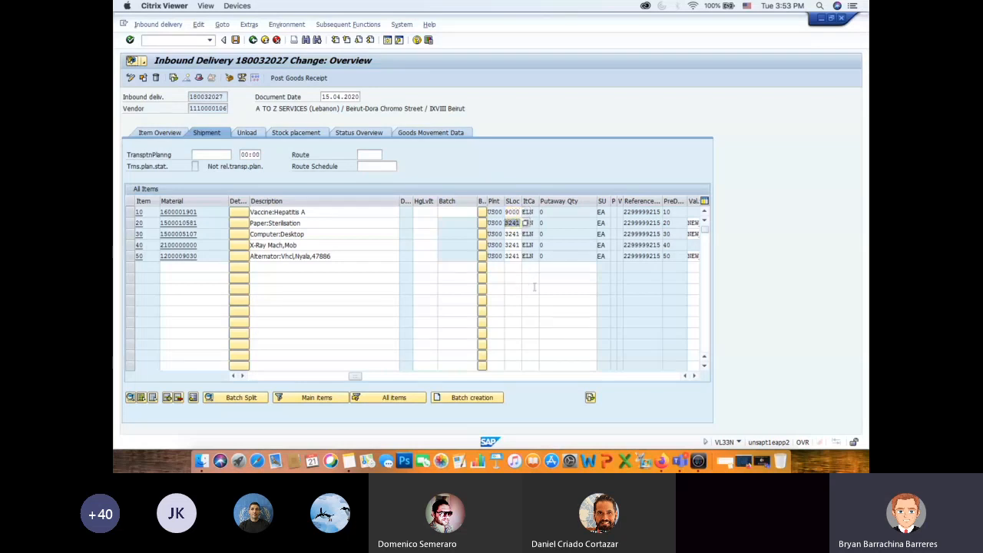
pyautogui.write('00')
pyautogui.press('Down')
pyautogui.write('900')
pyautogui.press('Down')
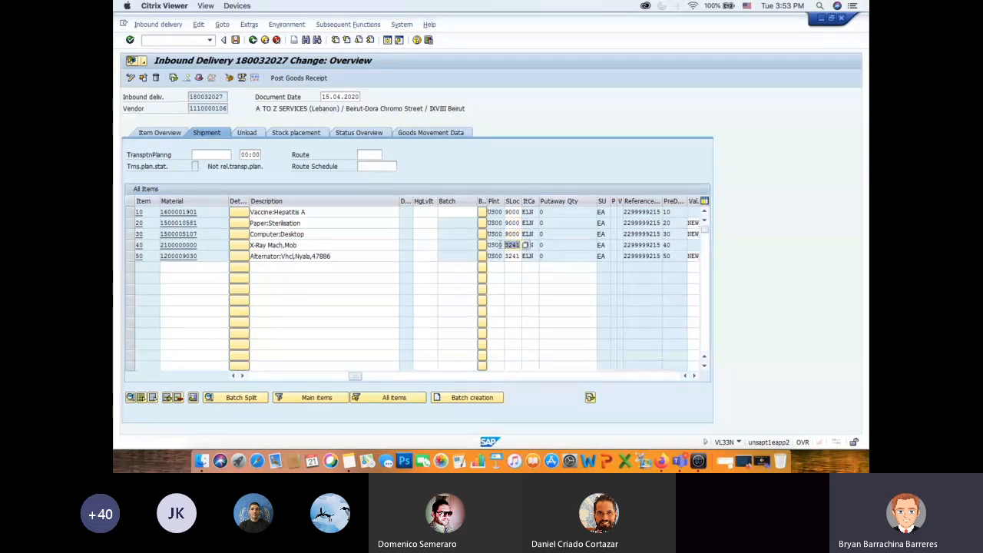
pyautogui.write('9000')
pyautogui.press('Down')
pyautogui.write('9000')
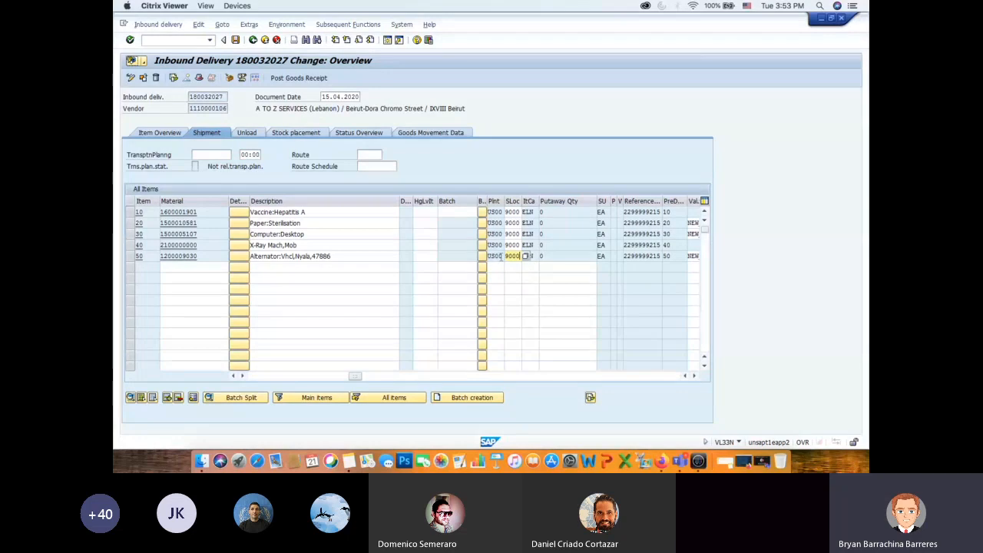
# - Switch to Firefox, read the PDF's storage location instruction and note on automatically creating serial numbers, and return to Citrix Viewer
pyautogui.press('super+Tab')
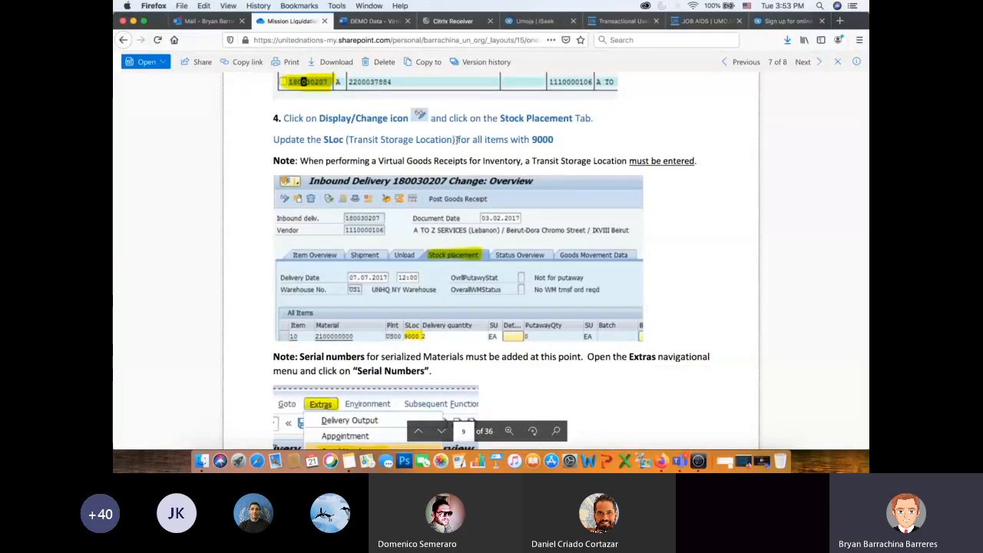
pyautogui.moveTo(458, 139); pyautogui.dragTo(553, 140)
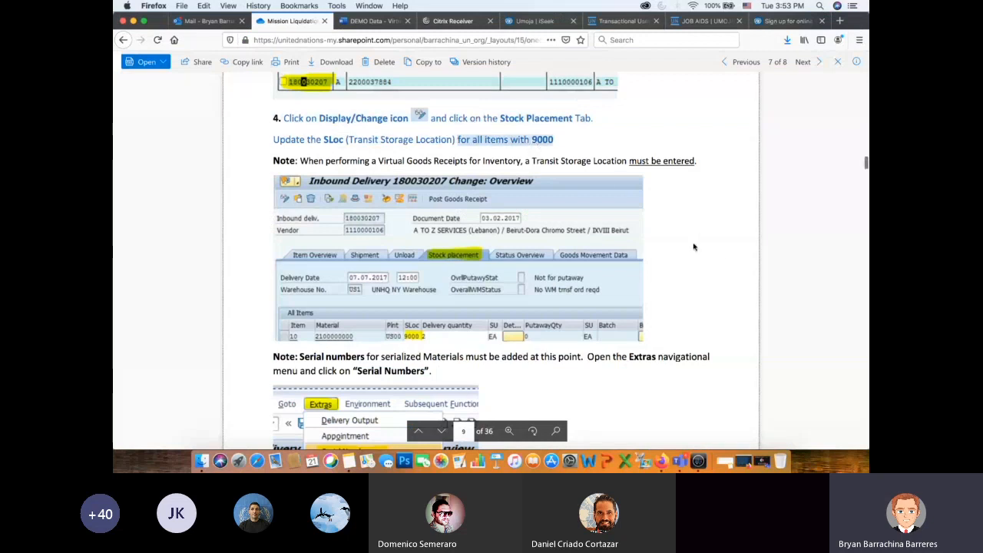
pyautogui.scroll(-4, 693, 239)
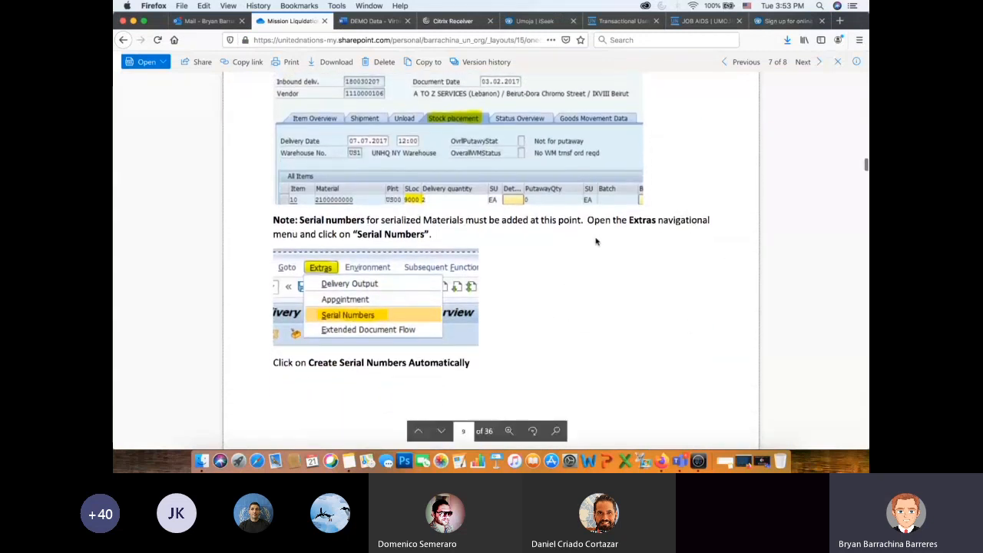
pyautogui.scroll(-1, 682, 272)
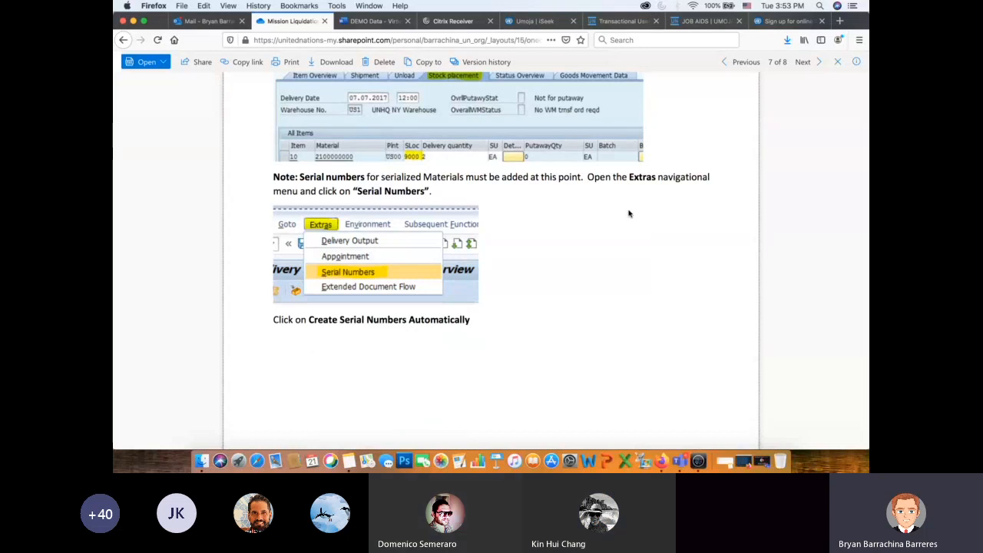
pyautogui.scroll(1, 676, 200)
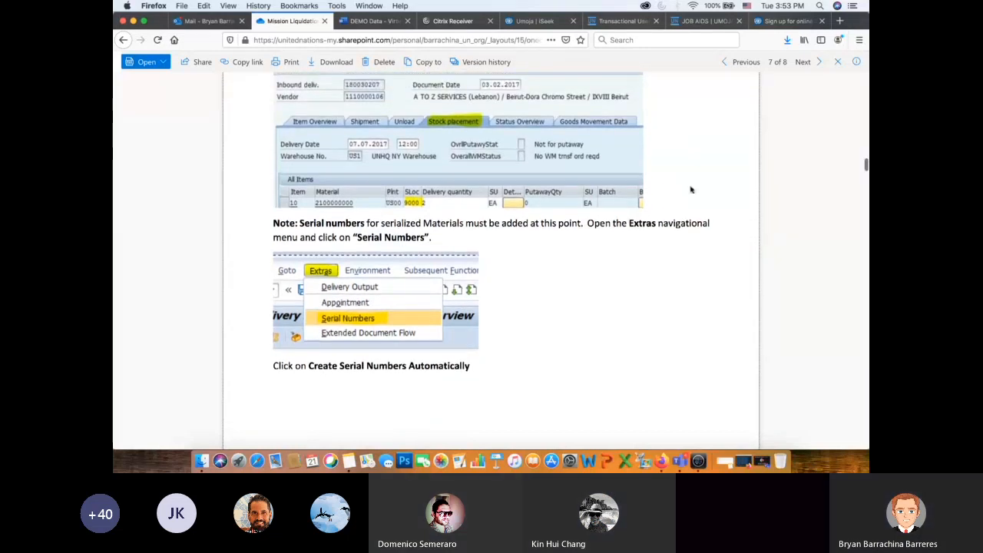
pyautogui.scroll(2, 691, 178)
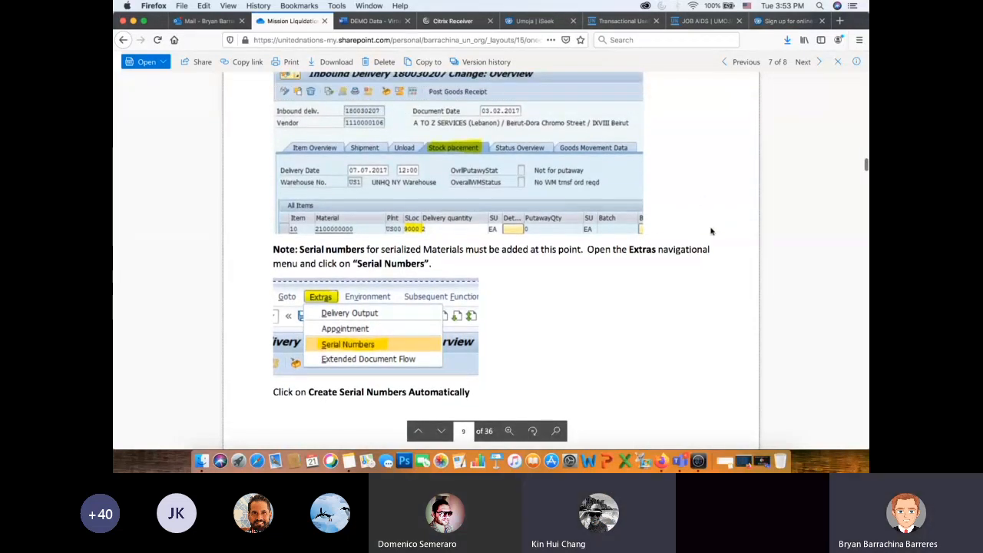
pyautogui.scroll(3, 702, 191)
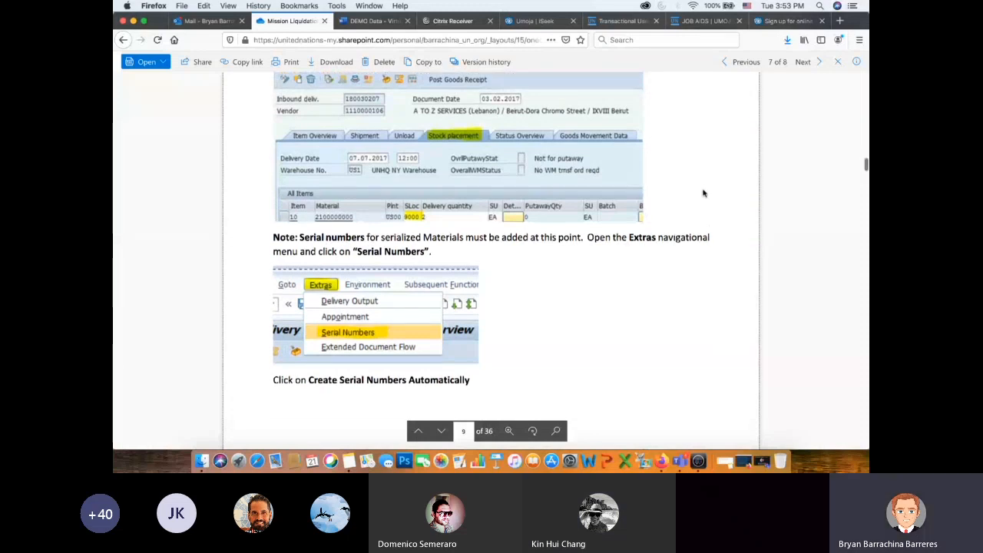
pyautogui.scroll(-3, 676, 181)
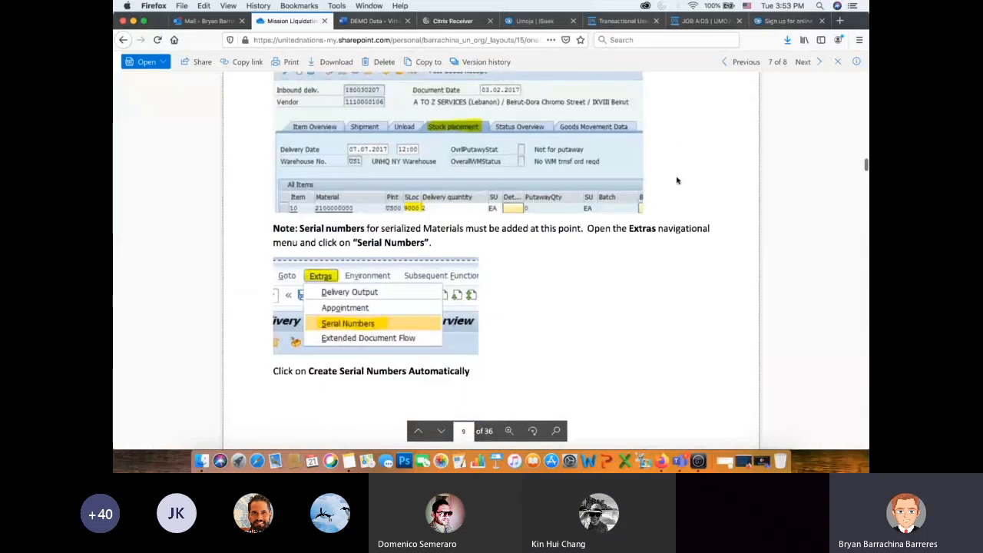
pyautogui.scroll(-1, 691, 255)
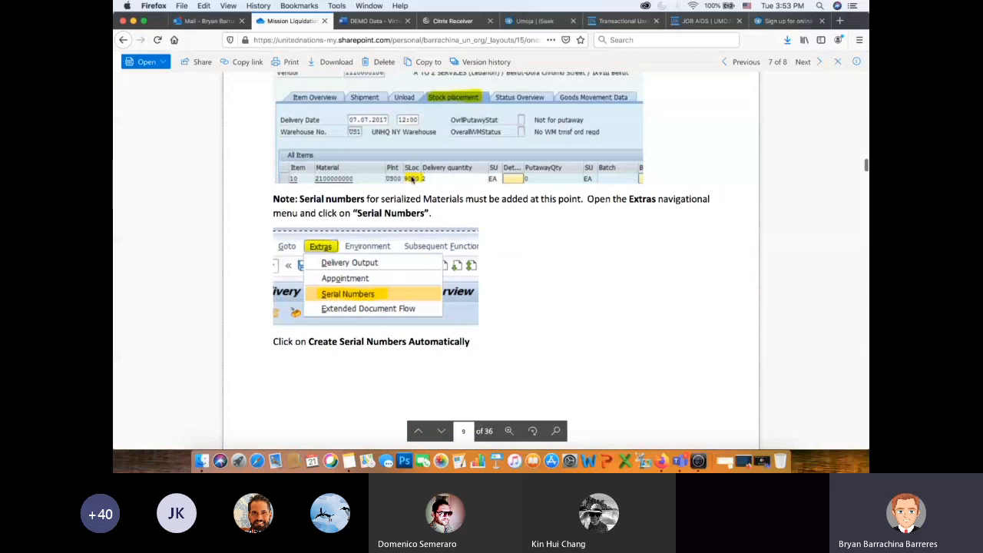
pyautogui.scroll(-4, 591, 210)
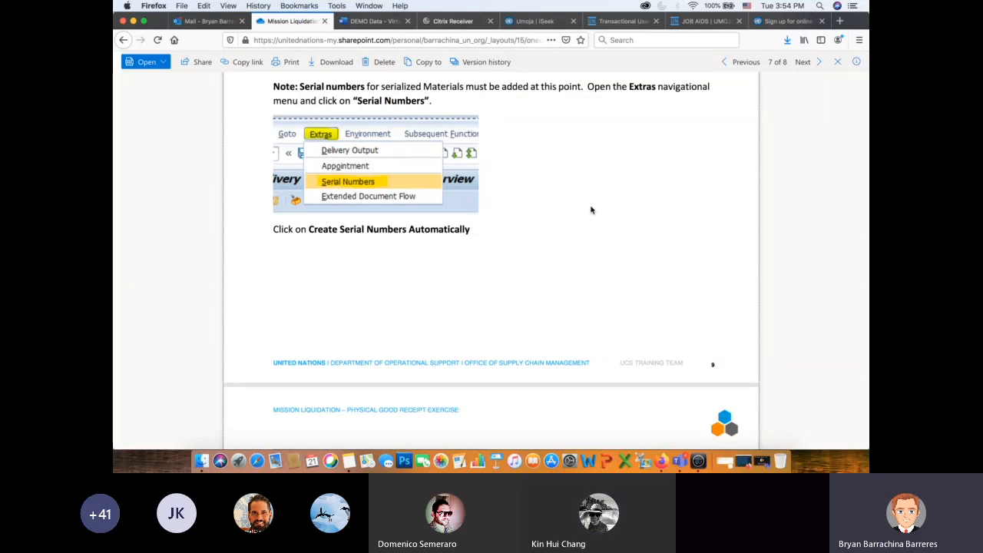
pyautogui.press('super+Tab')
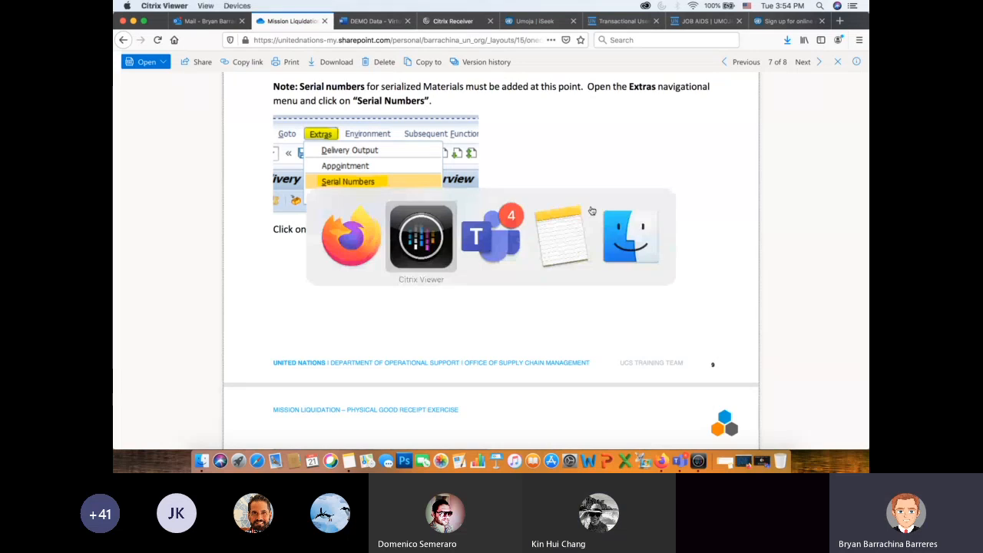
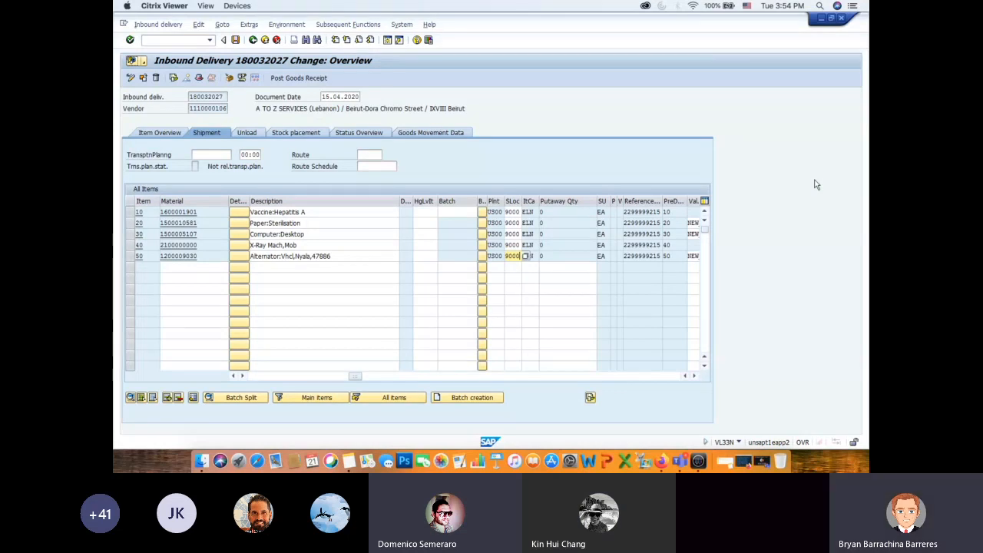
# - Switch to Firefox, read the Mission Liquidation PDF's note on adding serial numbers for serialized materials, and return to Citrix Viewer
pyautogui.press('super+Tab')
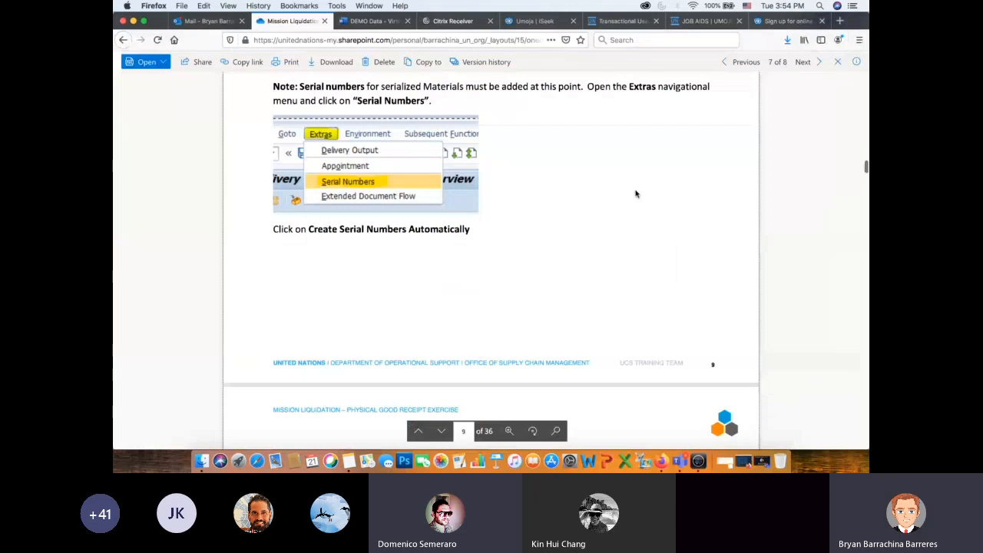
pyautogui.scroll(2, 635, 192)
pyautogui.scroll(1, 633, 193)
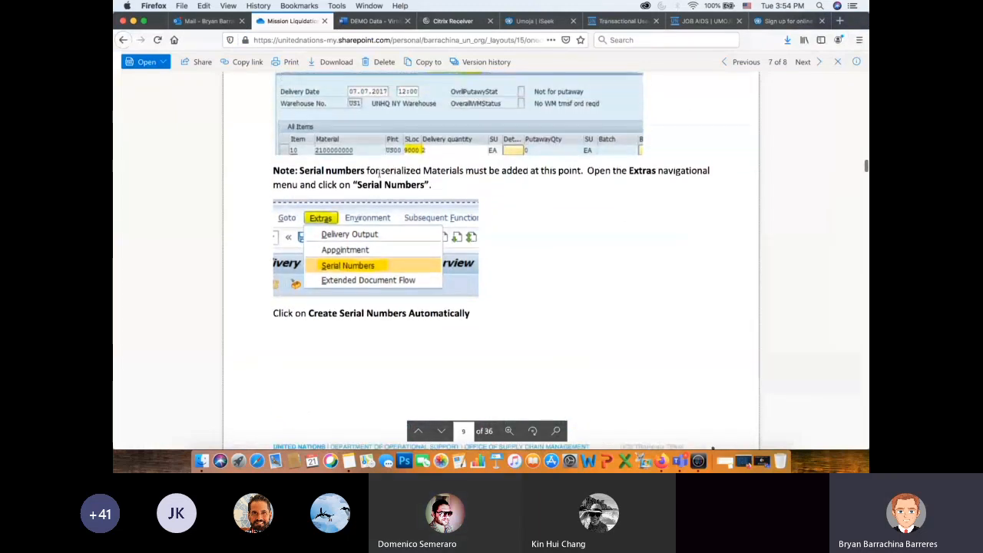
pyautogui.moveTo(298, 171); pyautogui.dragTo(654, 192)
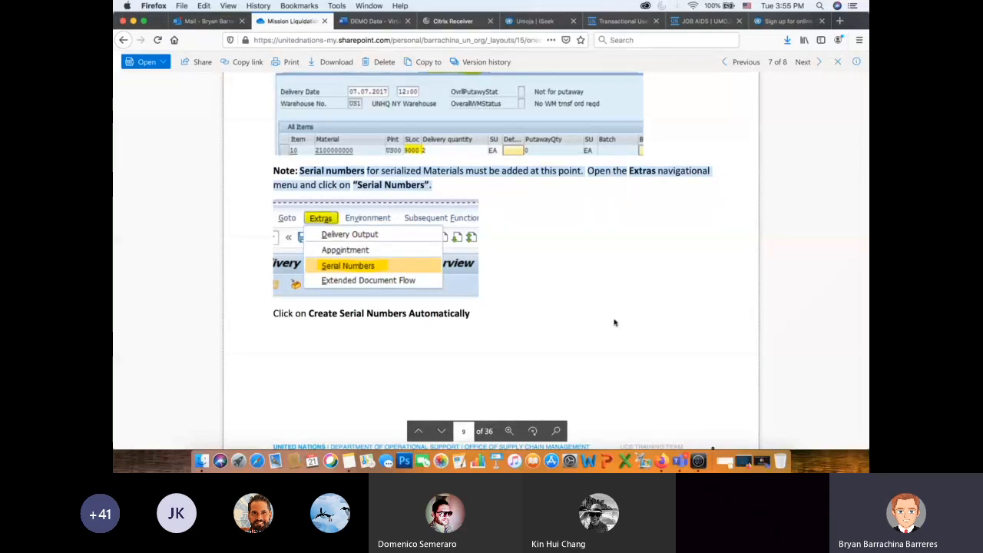
pyautogui.scroll(3, 640, 320)
pyautogui.press('super+Tab')
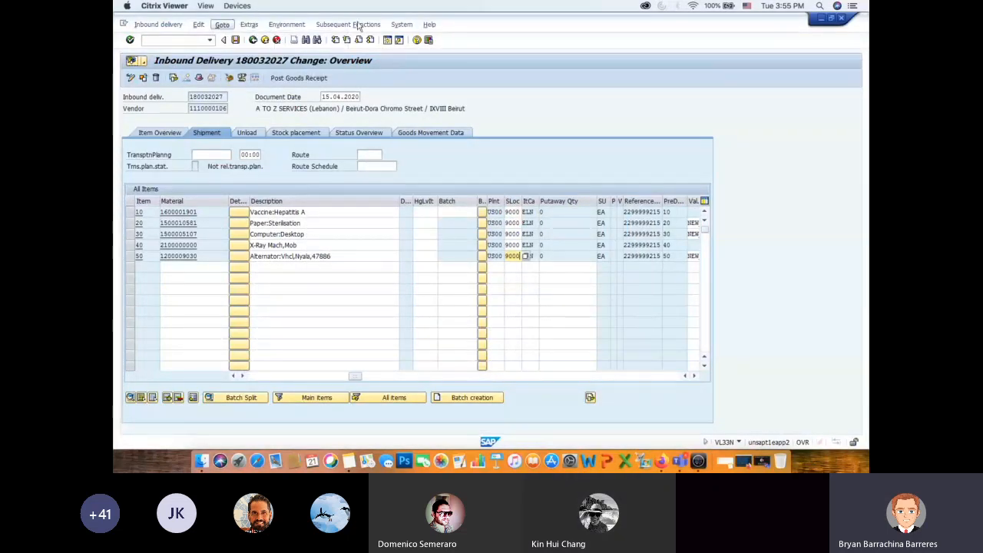
# - Try to open serial number maintenance for item 50, the vehicle alternator, and dismiss the information message
pyautogui.click(248, 25)
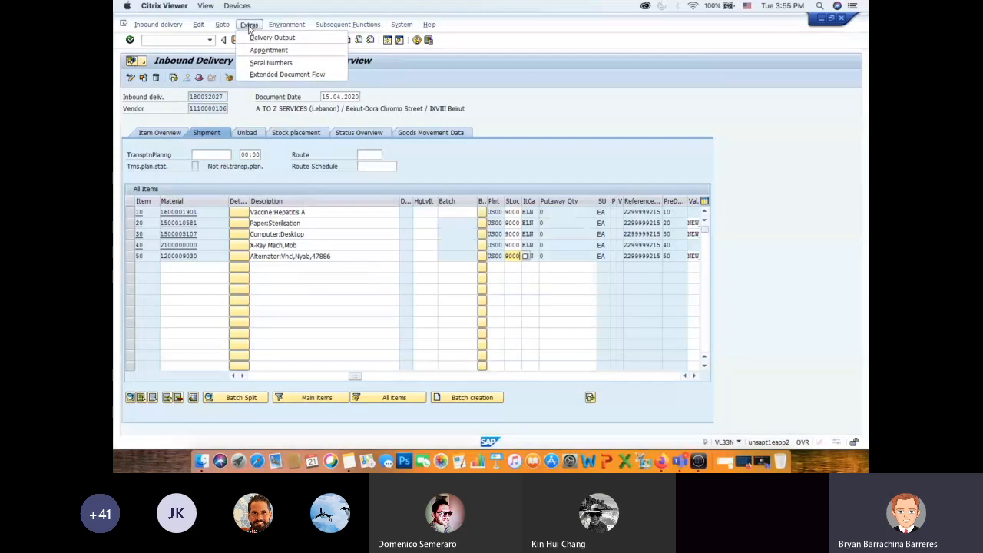
pyautogui.click(261, 65)
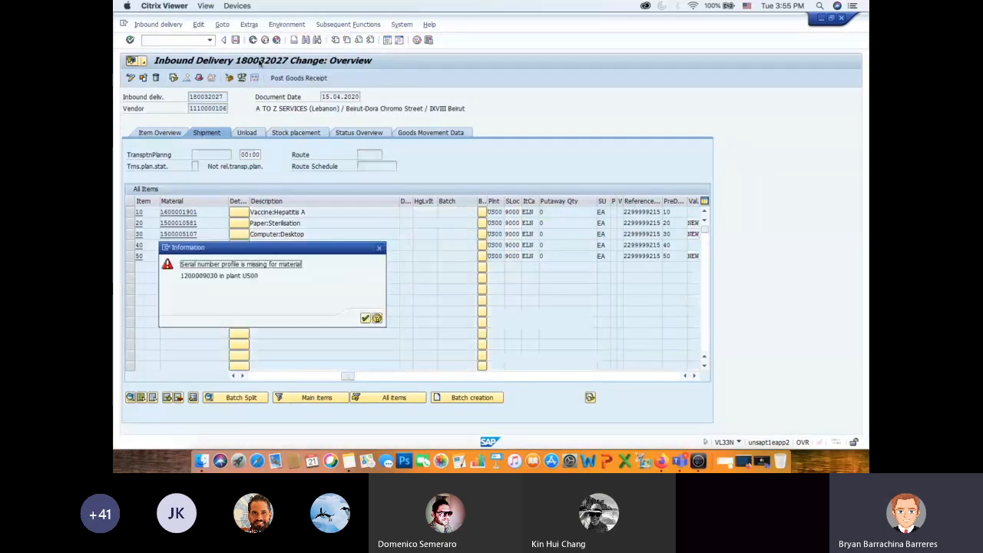
pyautogui.click(366, 318)
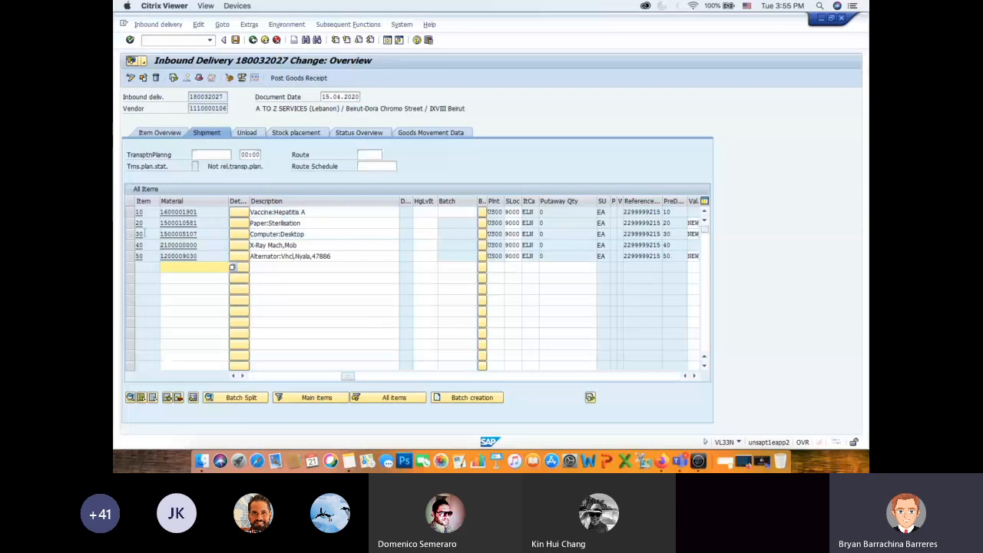
# - Open serial number maintenance for item 30, Computer:Desktop, and move the dialog clear of the item list
pyautogui.click(129, 236)
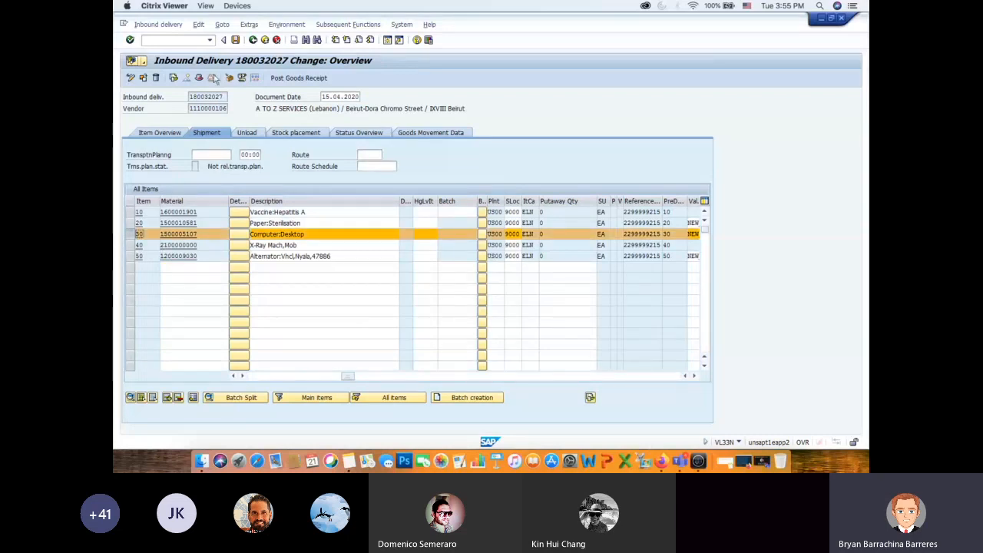
pyautogui.click(249, 25)
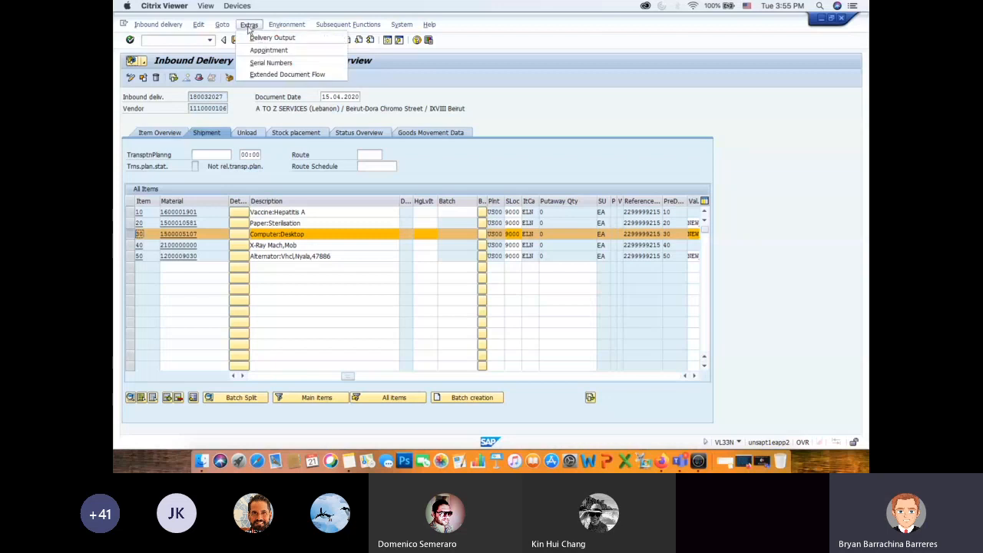
pyautogui.click(271, 63)
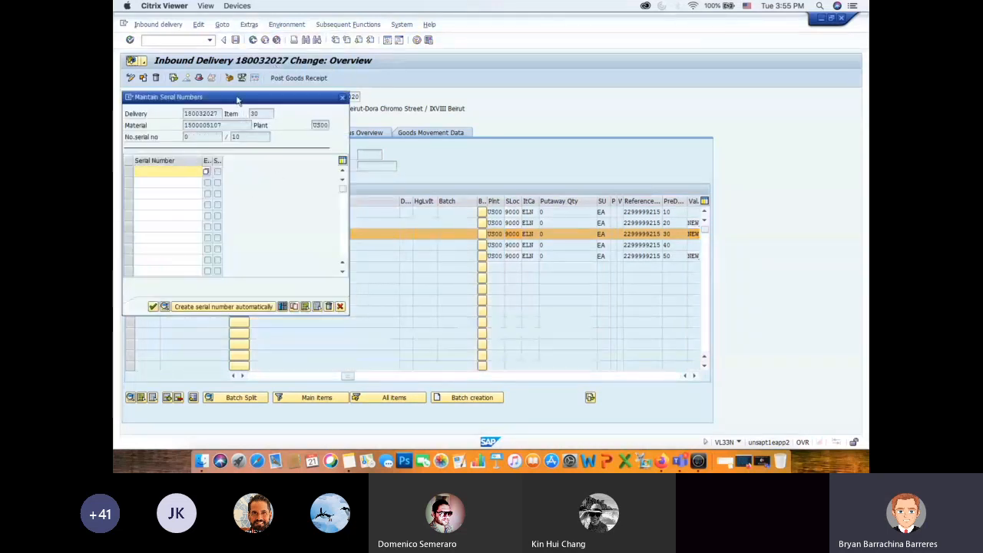
pyautogui.moveTo(229, 97); pyautogui.dragTo(619, 70)
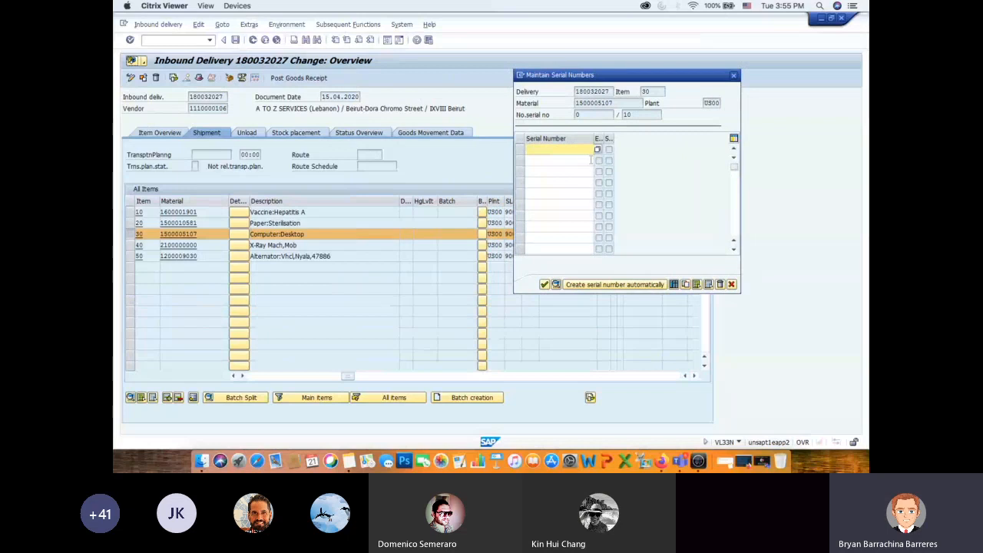
# - Switch to Firefox, read the PDF's instructions on creating serial numbers automatically and continuing, and return to Citrix Viewer
pyautogui.press('super+Tab')
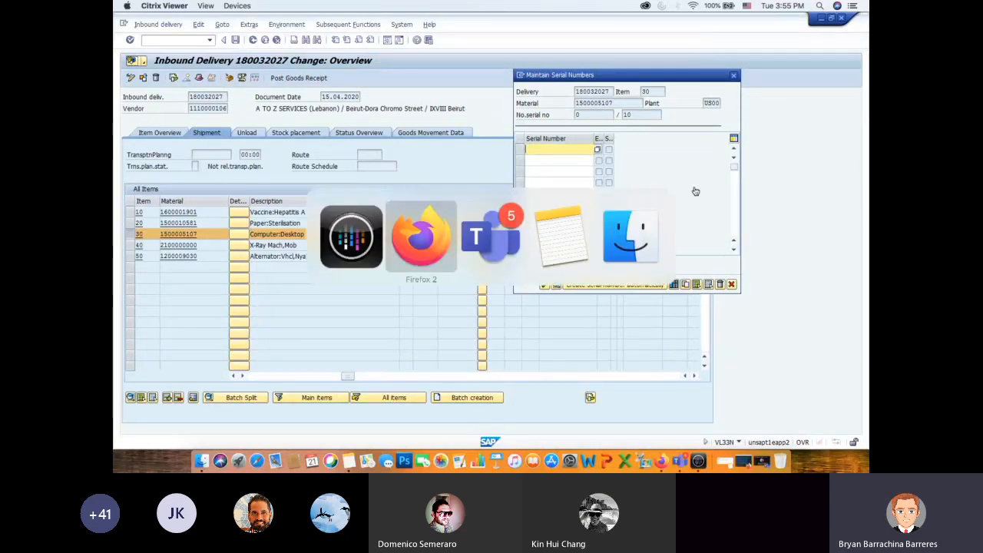
pyautogui.scroll(-1, 549, 297)
pyautogui.scroll(-2, 548, 298)
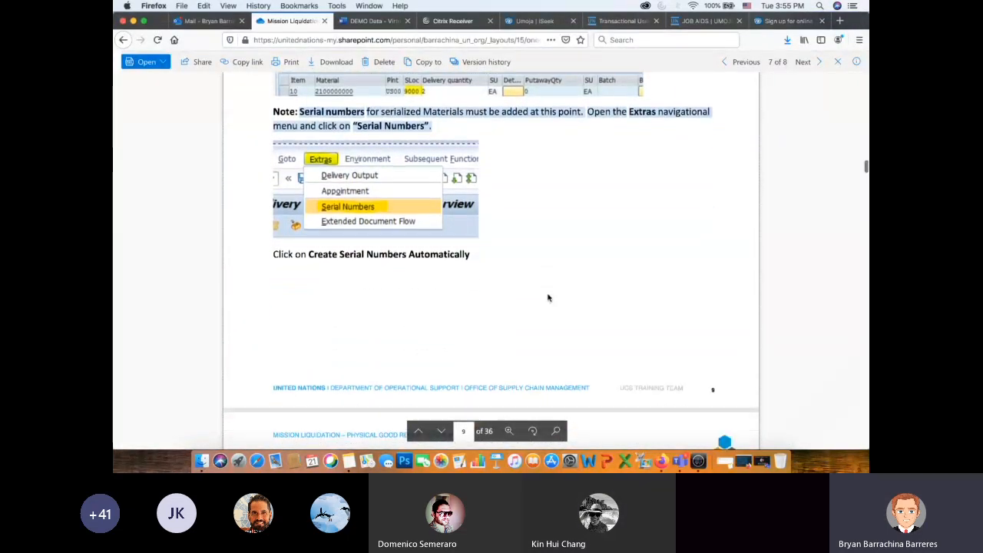
pyautogui.scroll(-4, 590, 271)
pyautogui.scroll(-3, 590, 271)
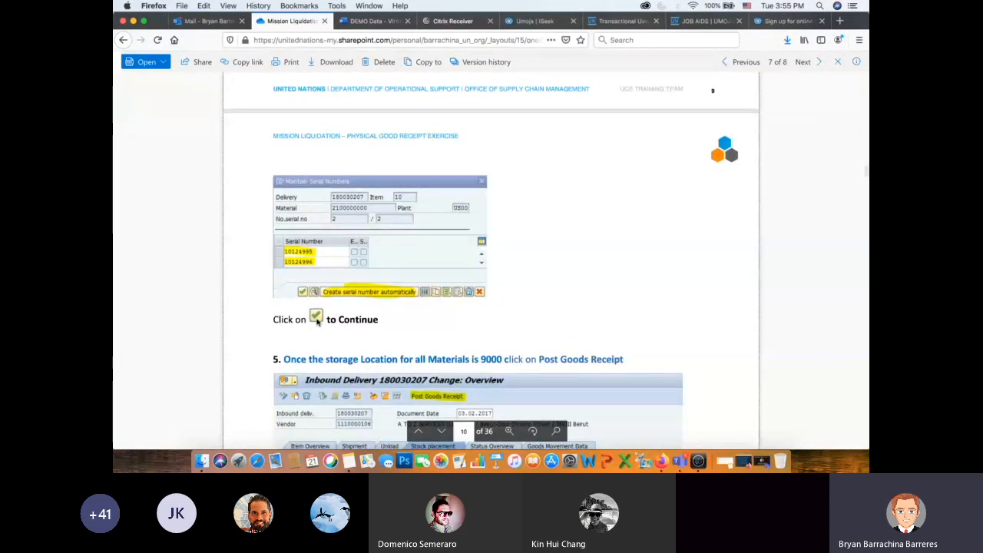
pyautogui.press('super+Tab')
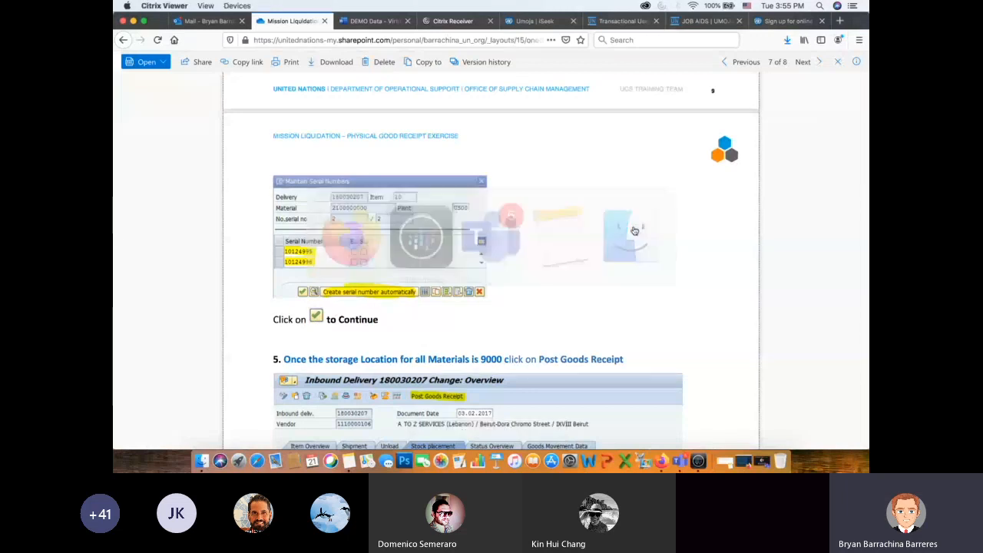
# - Create the serial numbers for item 30, Computer:Desktop, automatically and accept them
pyautogui.click(630, 285)
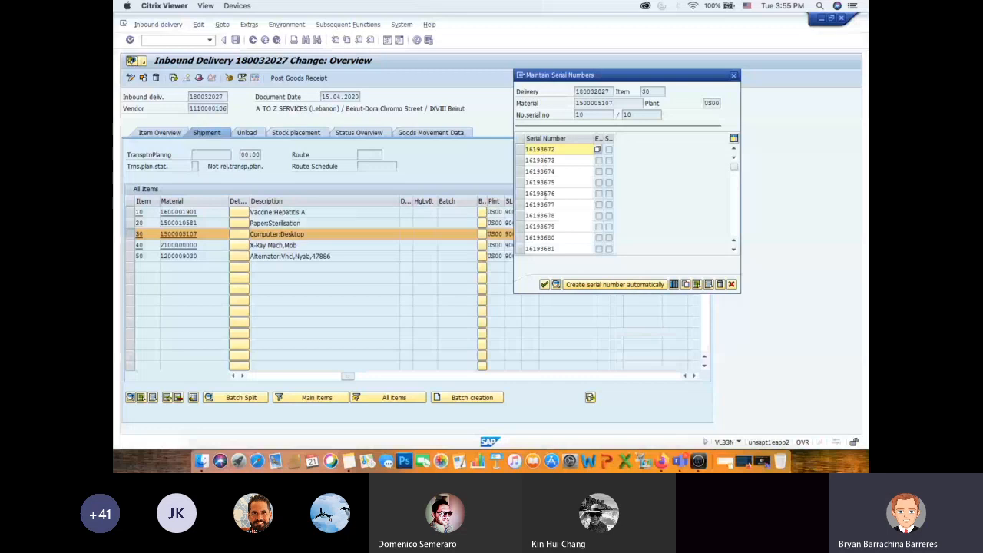
pyautogui.moveTo(577, 75); pyautogui.dragTo(679, 77)
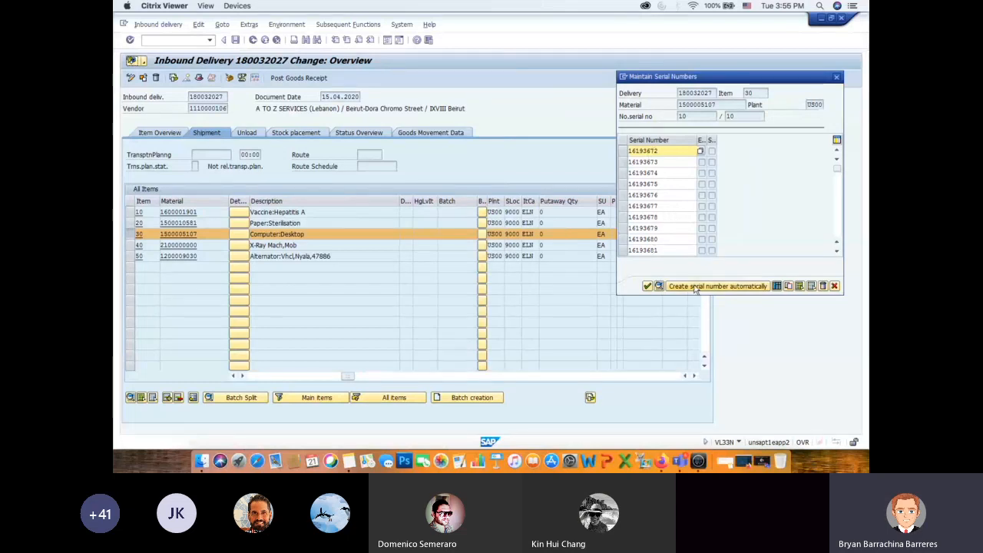
pyautogui.click(648, 285)
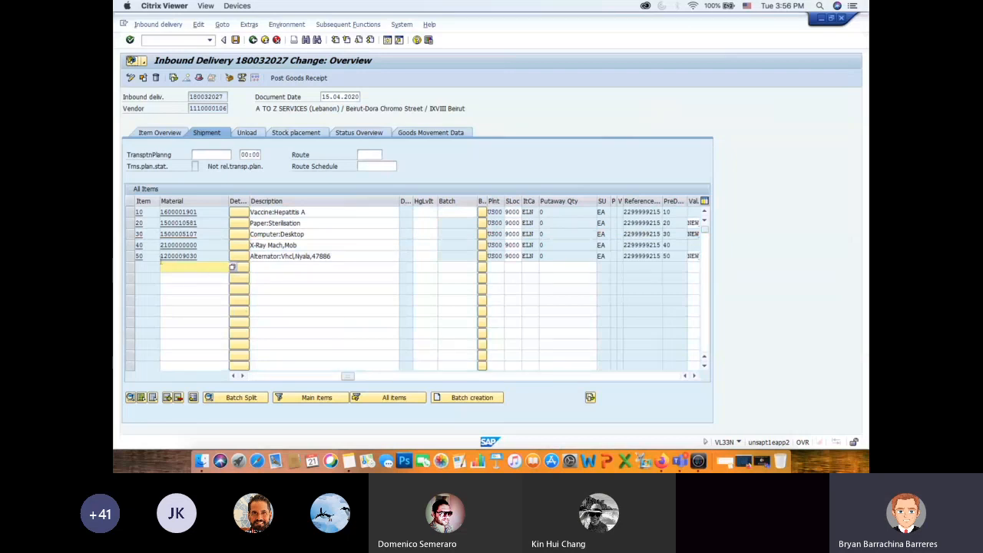
# - Open serial number maintenance for item 40, X-Ray Mach,Mob, create its serial number automatically and accept it
pyautogui.click(130, 245)
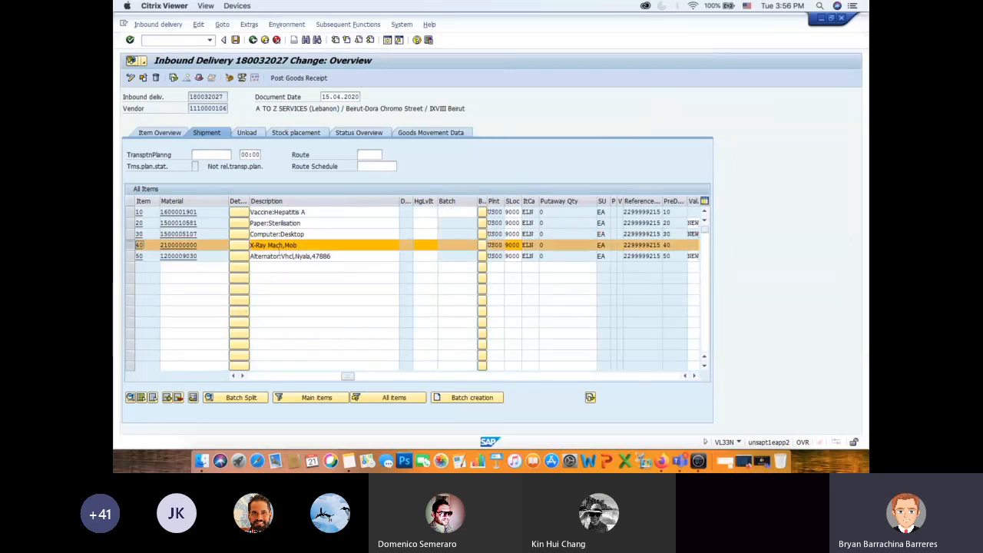
pyautogui.click(249, 25)
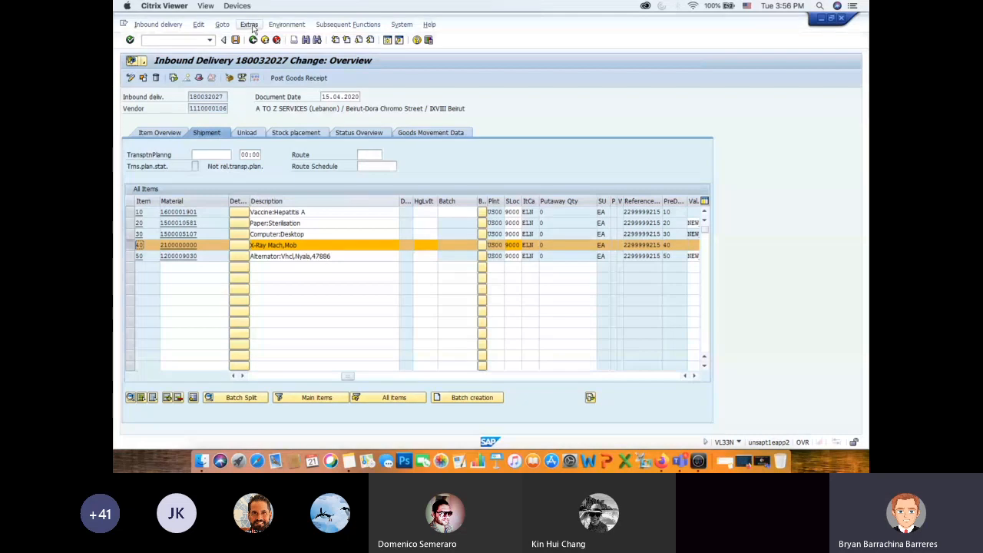
pyautogui.click(270, 62)
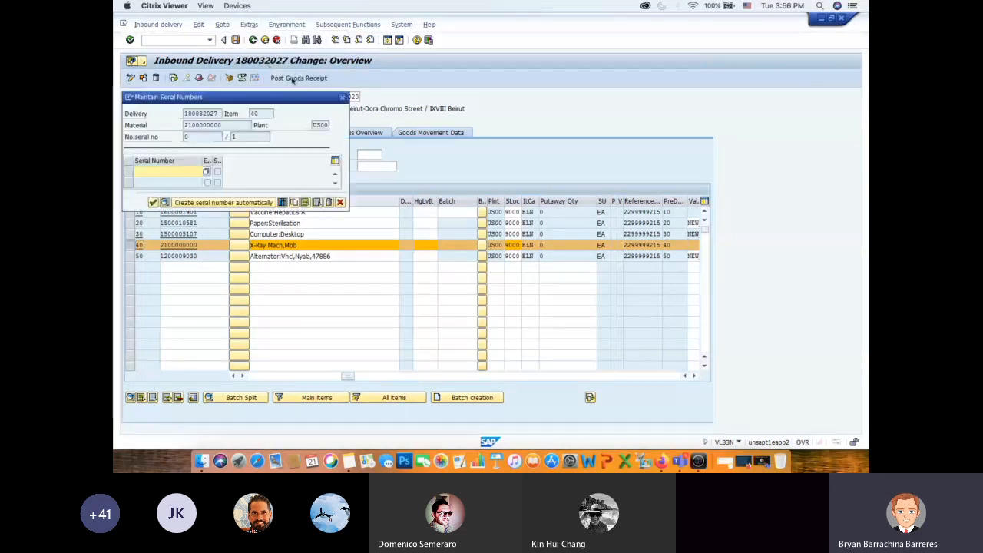
pyautogui.click(237, 203)
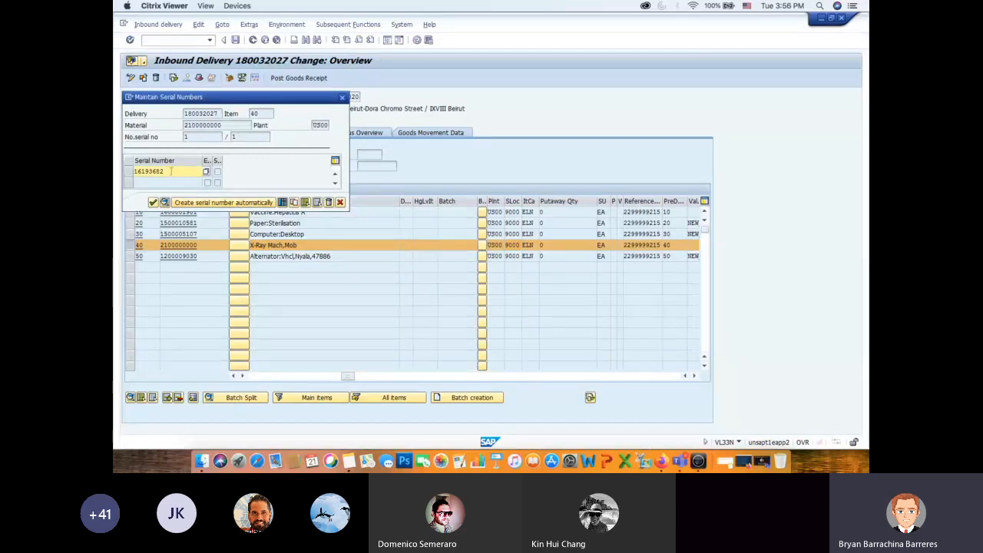
pyautogui.click(153, 202)
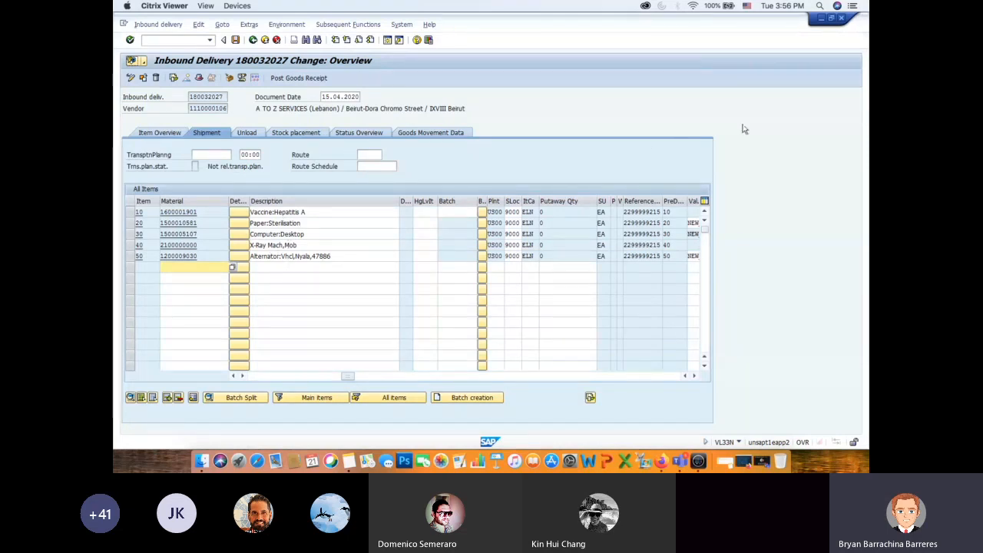
# - Switch to Firefox, read PDF instruction 5 on Post Goods Receipt and the Goods Receipt Slip note, and return to Citrix Viewer
pyautogui.press('super+Tab')
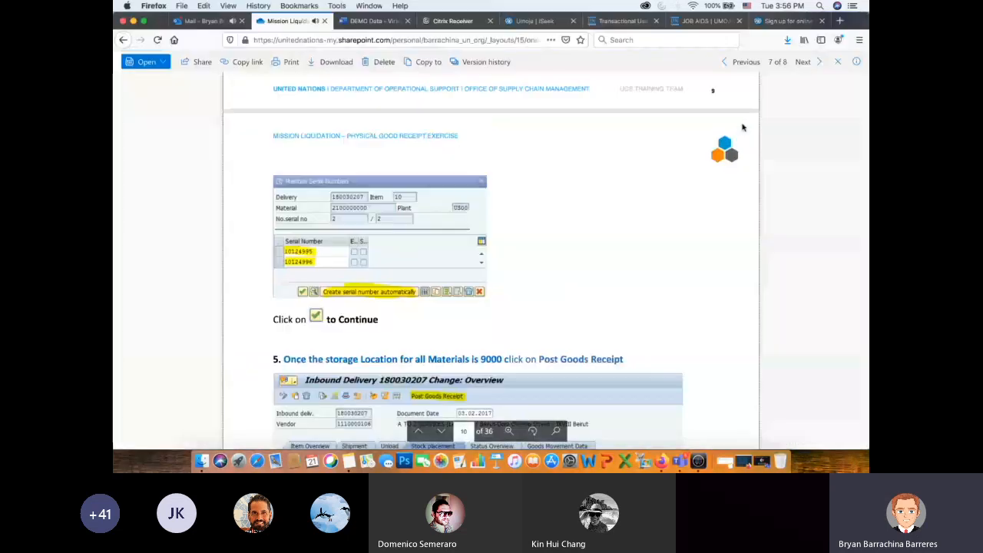
pyautogui.scroll(-5, 622, 218)
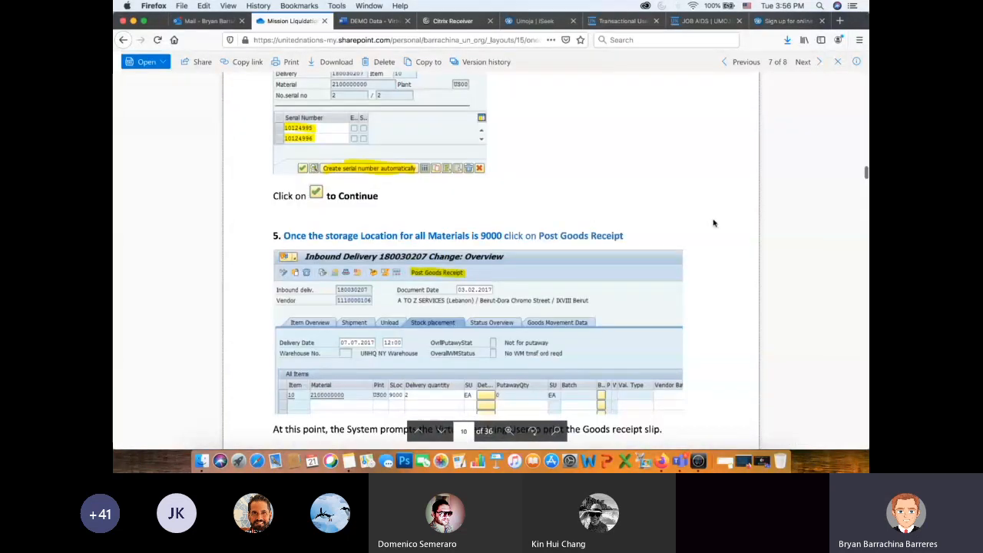
pyautogui.scroll(-2, 713, 223)
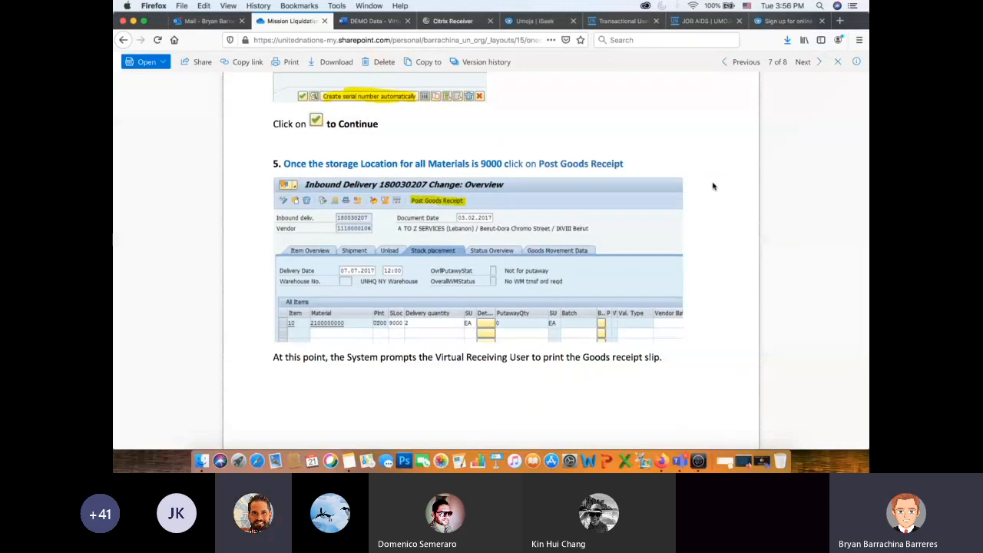
pyautogui.scroll(-2, 713, 186)
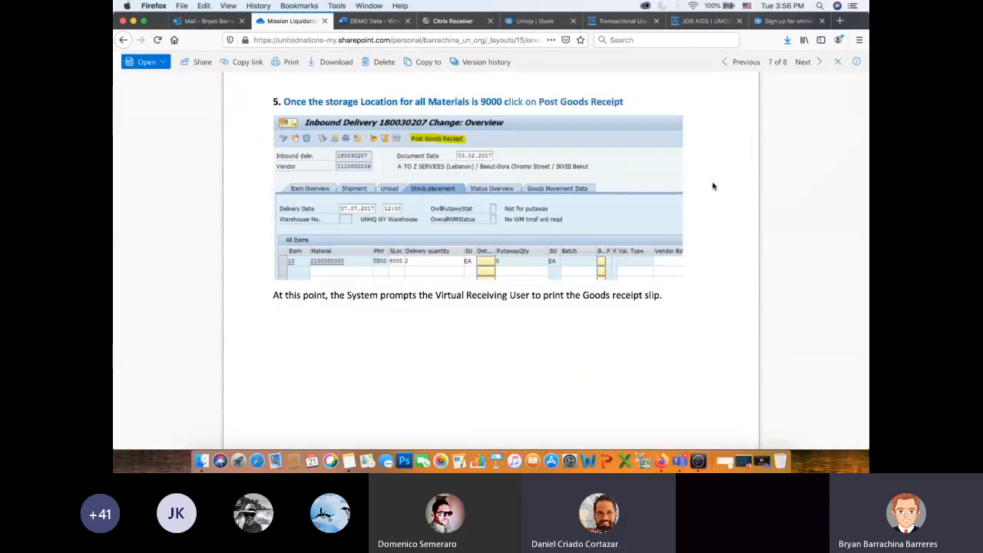
pyautogui.scroll(-1, 713, 186)
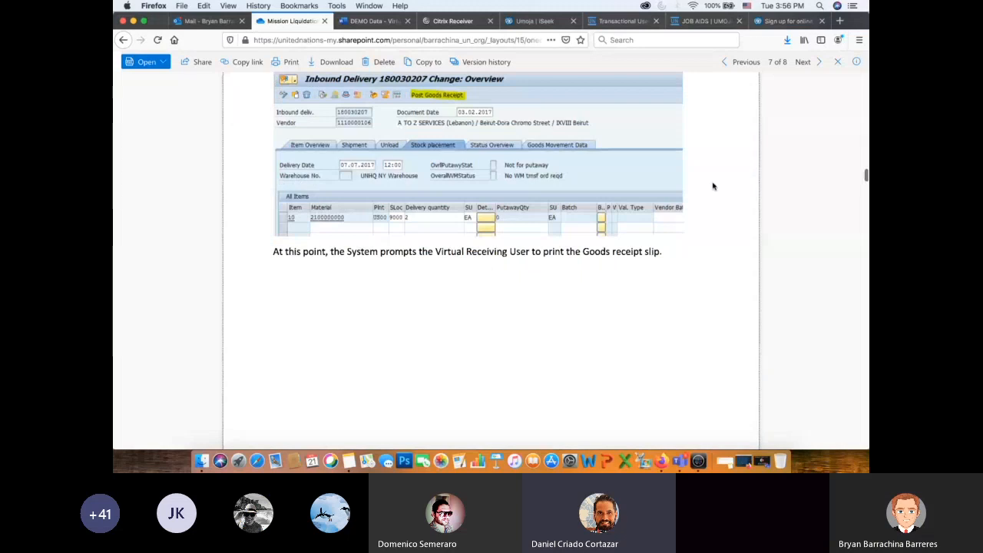
pyautogui.scroll(-10, 713, 186)
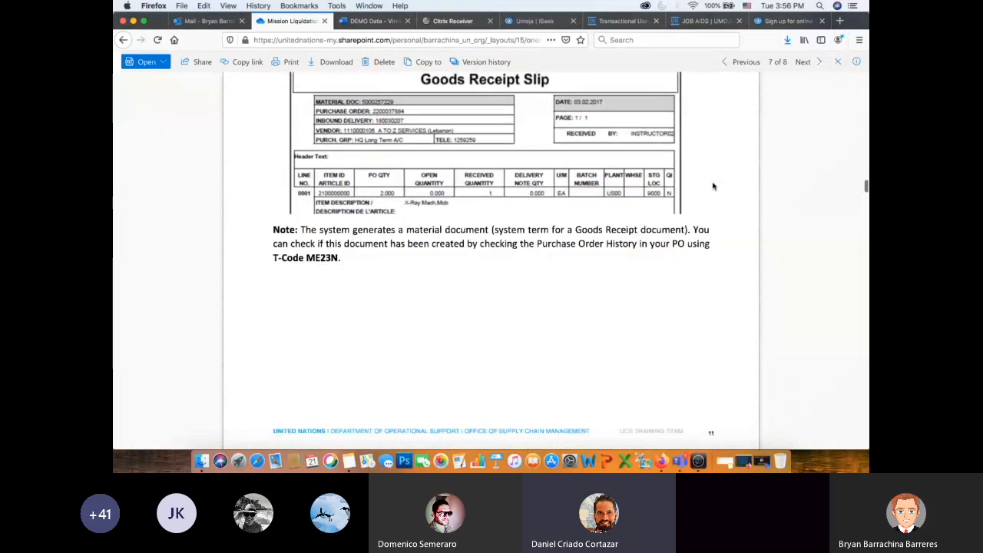
pyautogui.scroll(10, 712, 186)
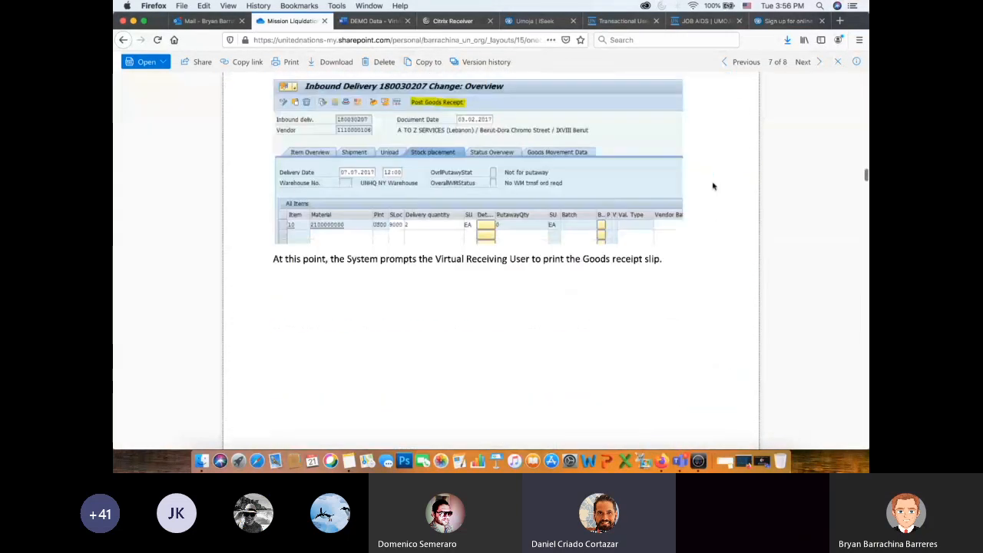
pyautogui.scroll(1, 713, 186)
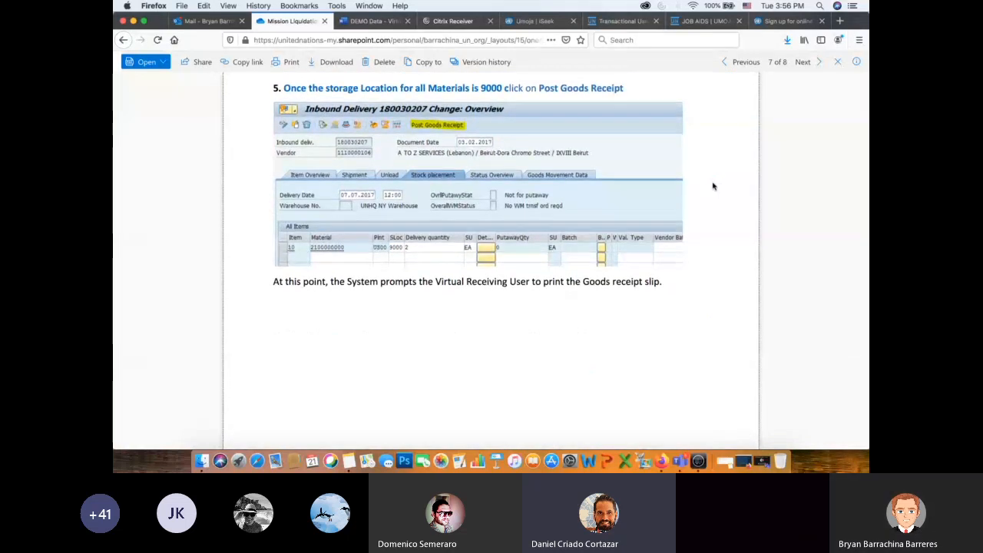
pyautogui.press('super+Tab')
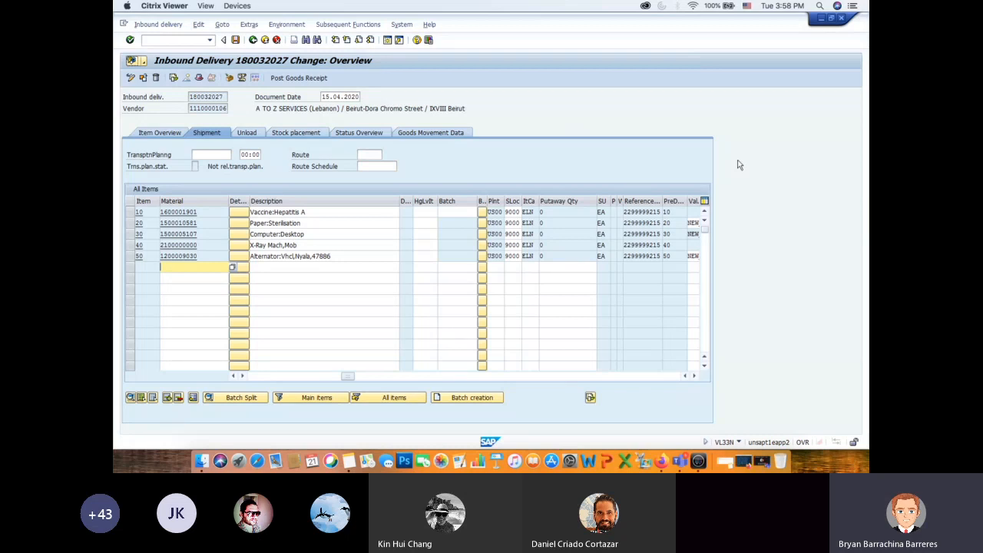
# - Recheck the PDF's serial number and Post Goods Receipt instructions in Firefox, return to Citrix Viewer and post goods receipt for the inbound delivery
pyautogui.press('super+Tab')
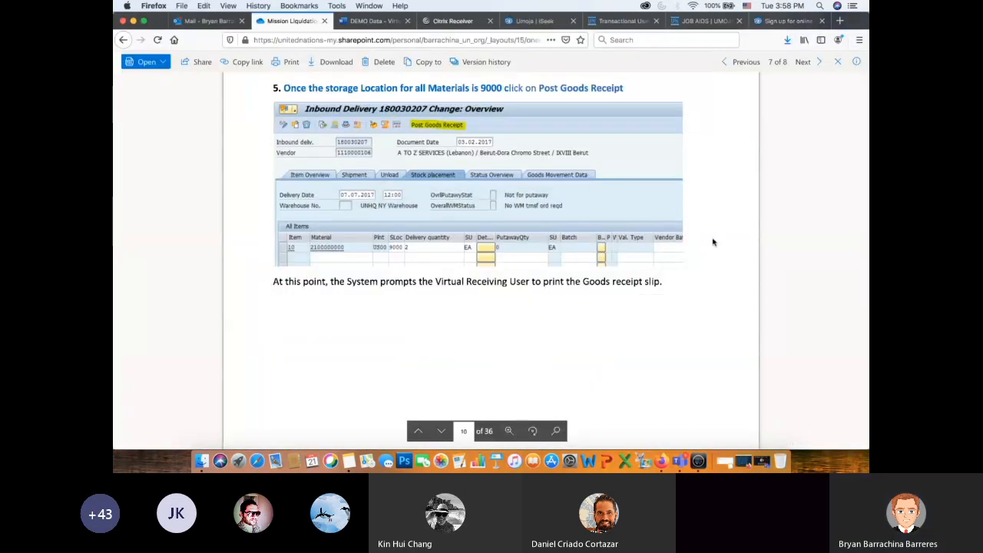
pyautogui.scroll(2, 712, 213)
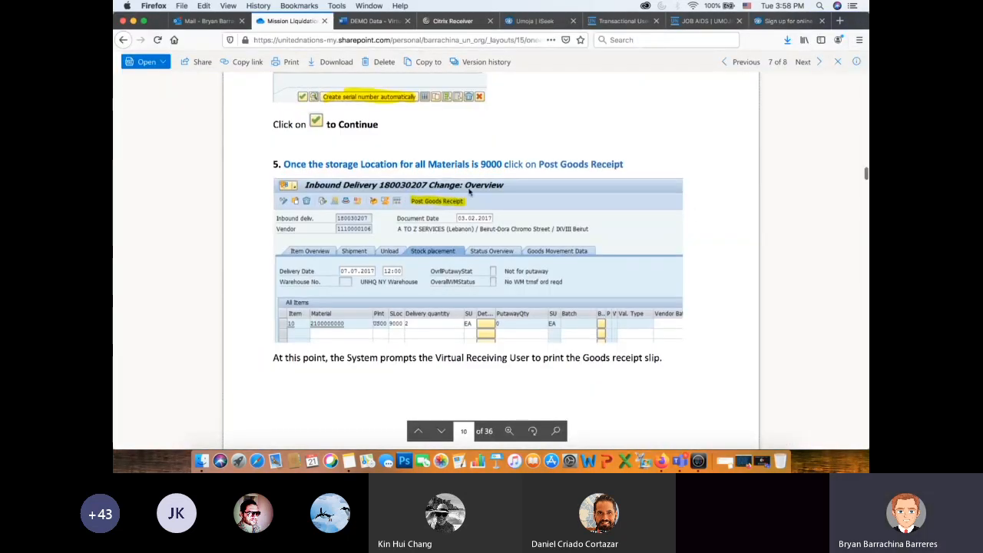
pyautogui.scroll(1, 660, 170)
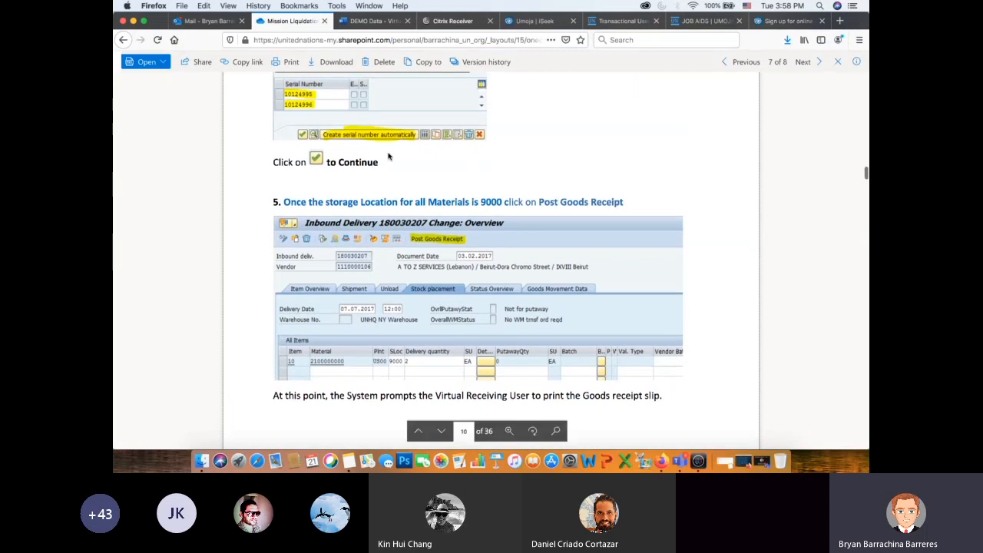
pyautogui.scroll(-2, 686, 205)
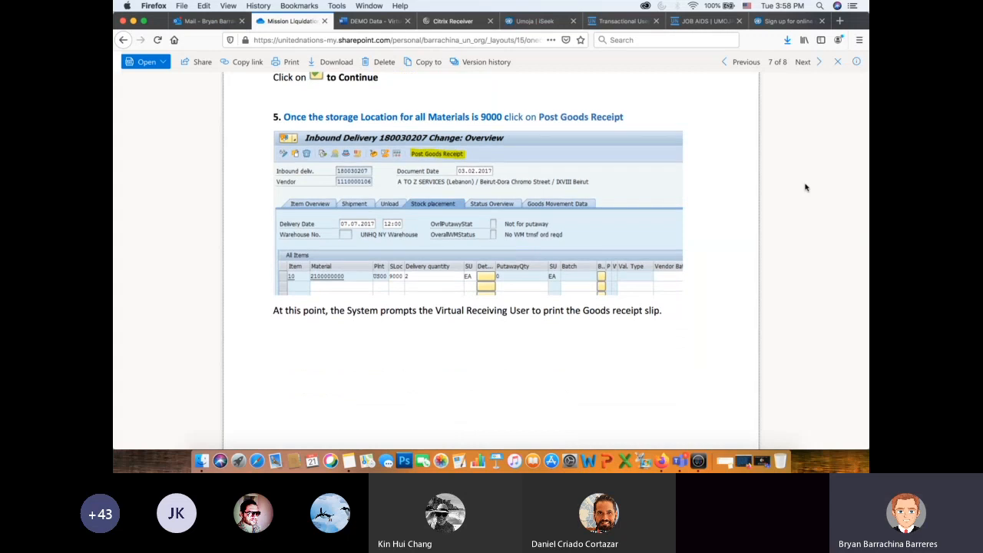
pyautogui.press('super+Tab')
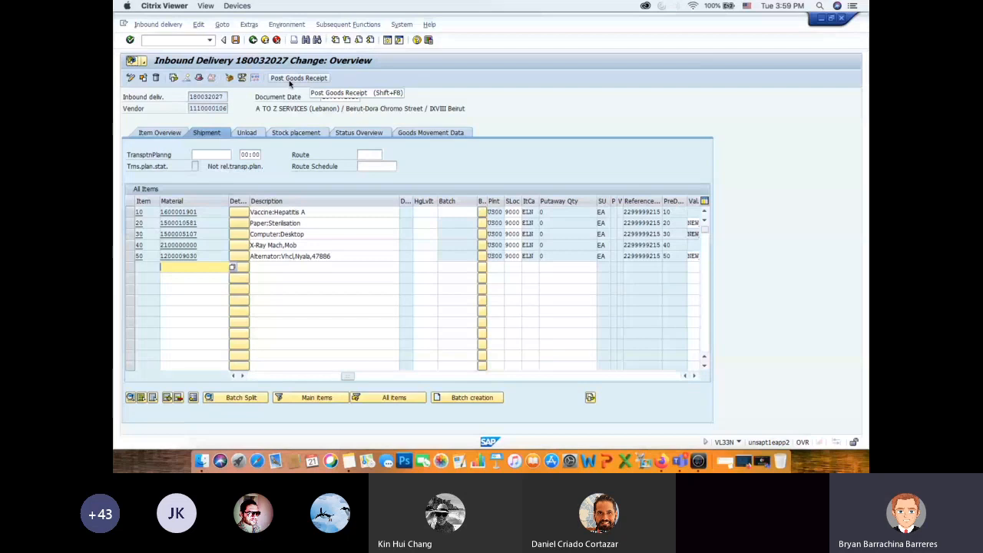
pyautogui.click(290, 80)
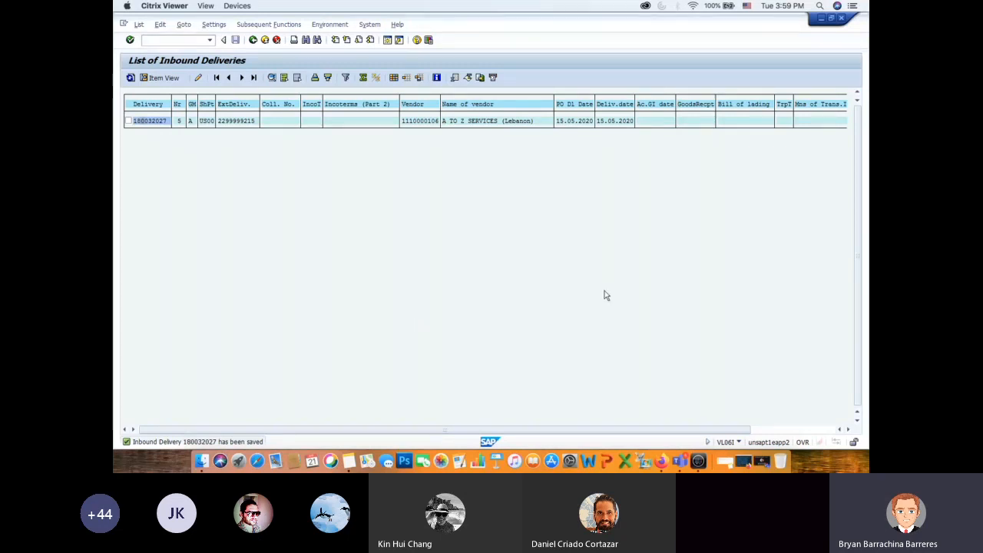
# - Switch to Firefox, read the PDF's Goods Receipt Slip example and the note on T-Code ME23N, and return to Citrix Viewer
pyautogui.press('super+Tab')
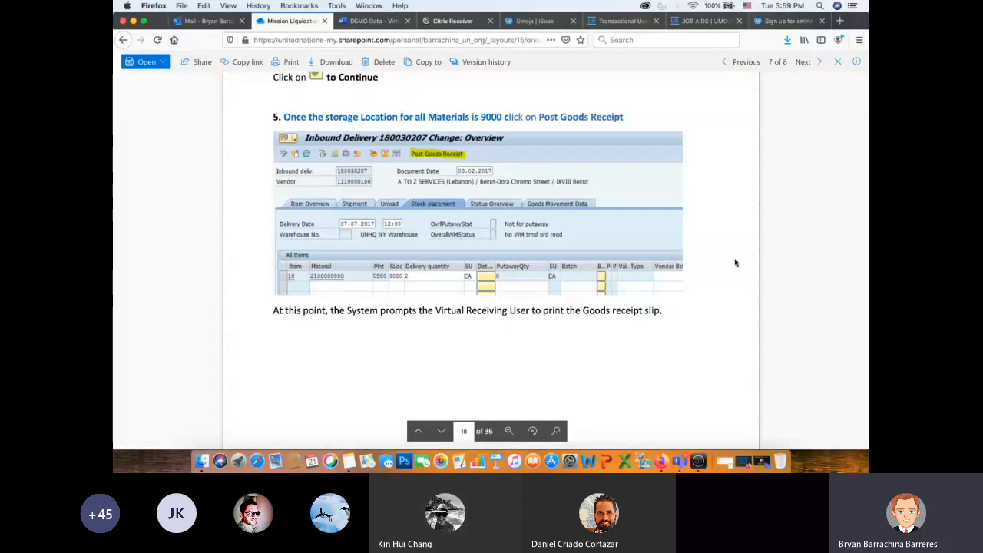
pyautogui.scroll(-5, 735, 258)
pyautogui.scroll(-10, 734, 263)
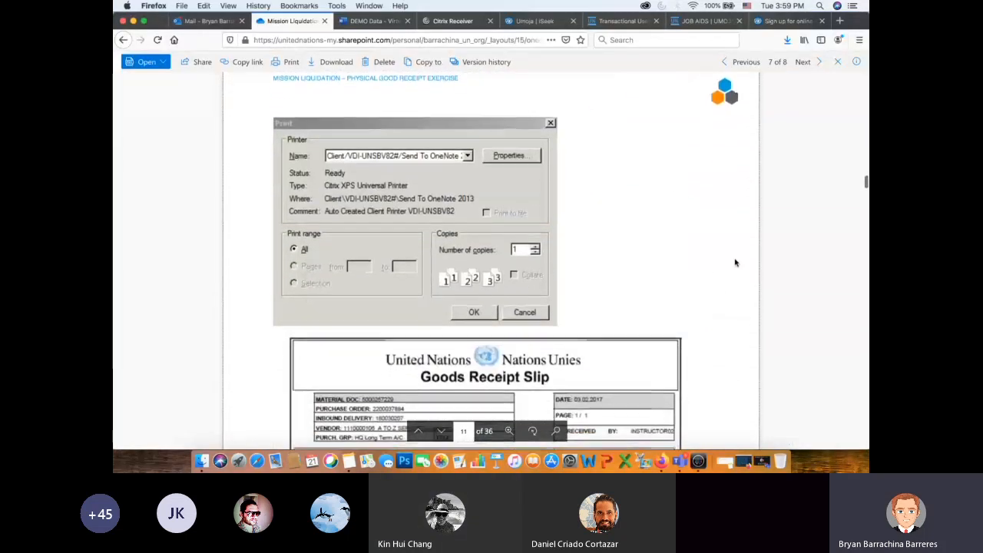
pyautogui.scroll(-1, 735, 262)
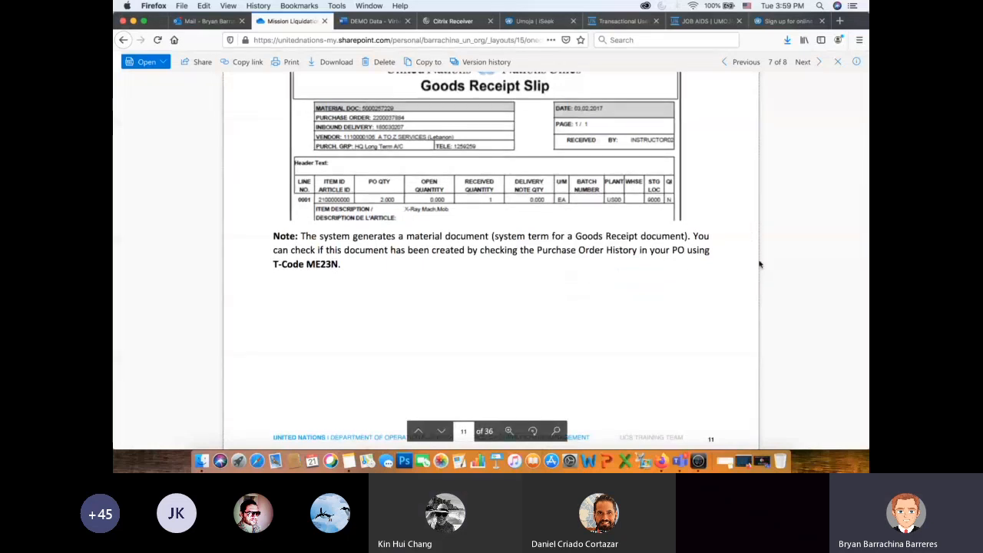
pyautogui.scroll(3, 758, 265)
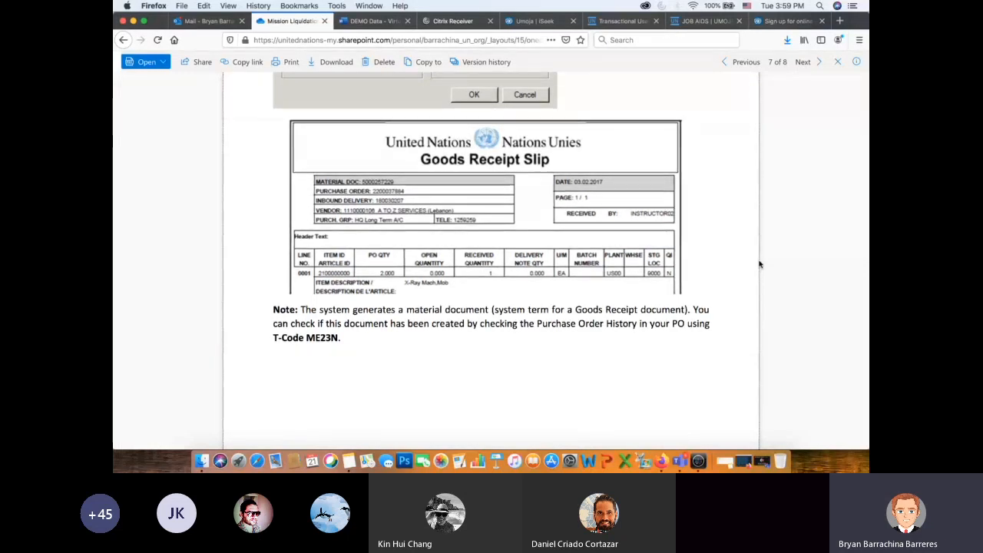
pyautogui.press('super+Tab')
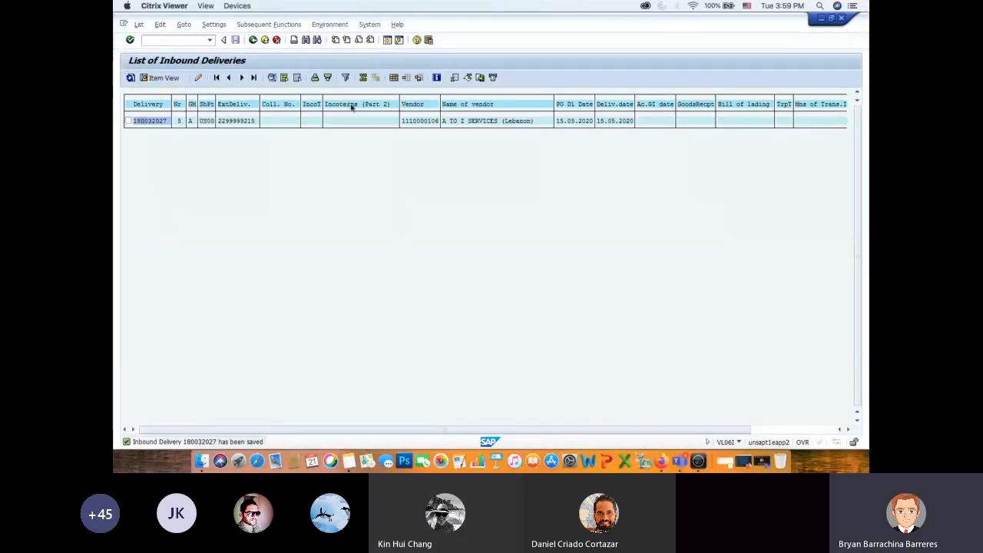
# - Display the inbound delivery from the List of Inbound Deliveries and leave it for the SAP Easy Access screen
pyautogui.doubleClick(236, 123)
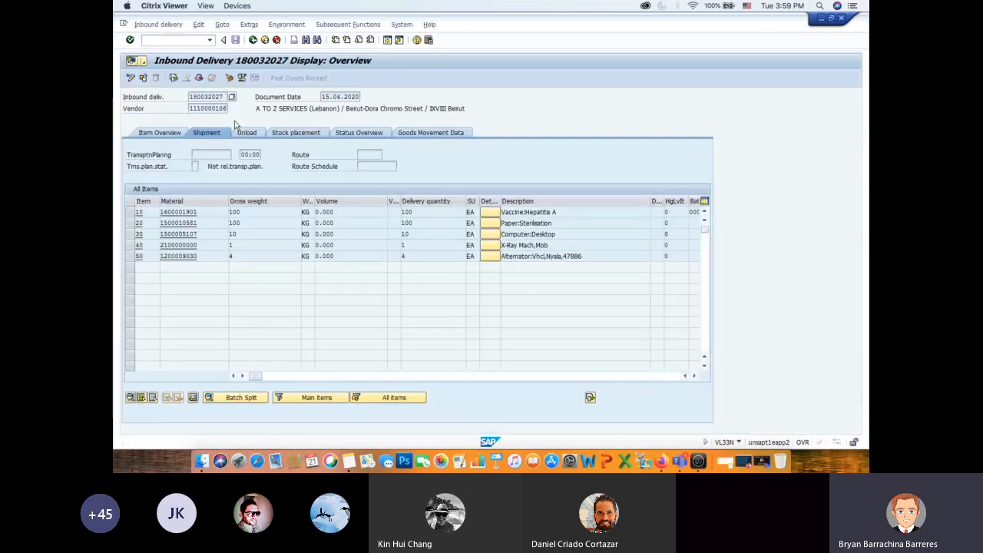
pyautogui.click(253, 40)
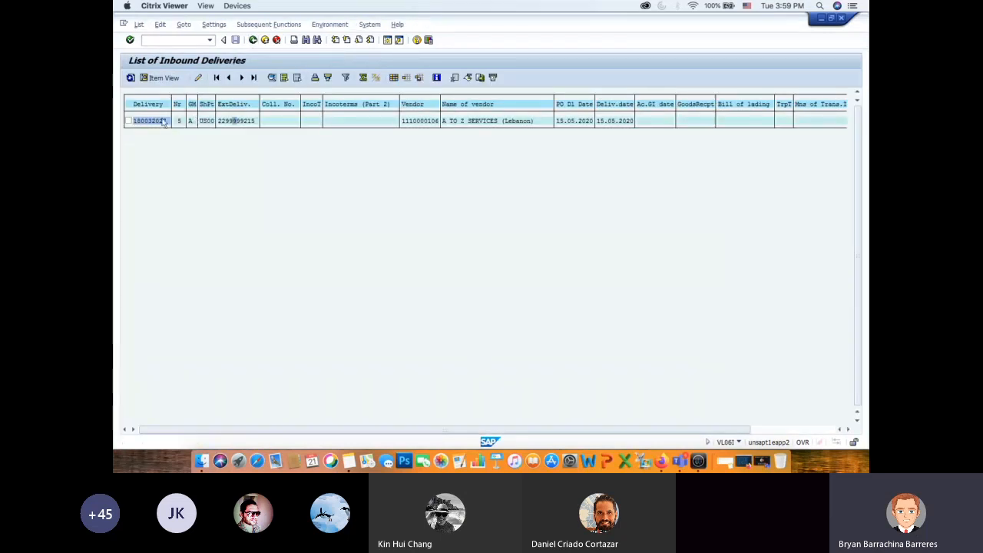
pyautogui.doubleClick(236, 122)
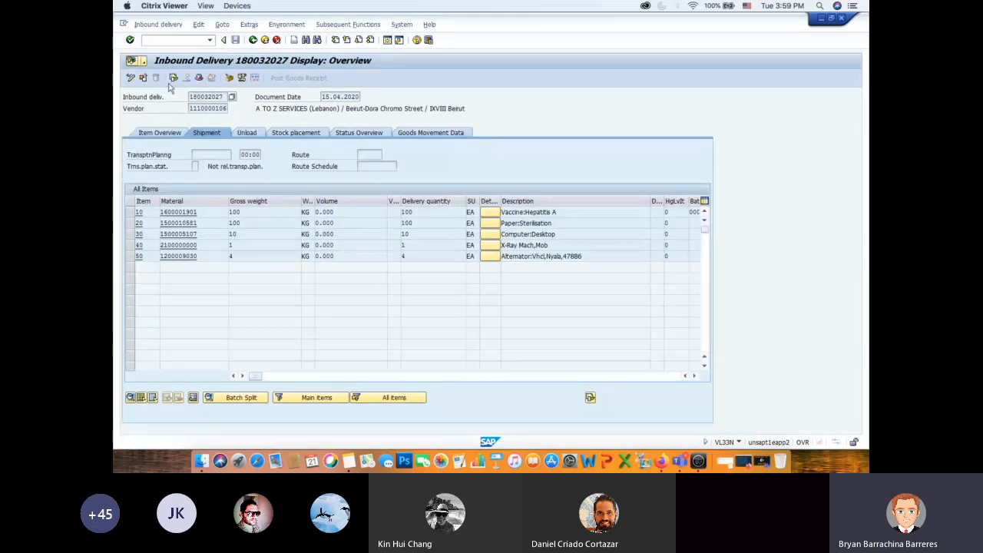
pyautogui.click(252, 40)
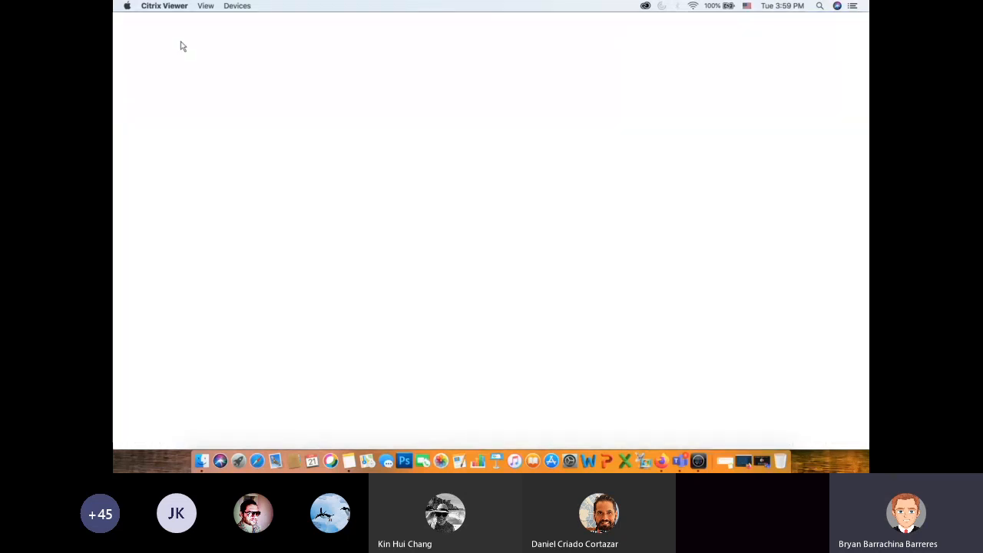
# - Start transaction ME23N and open the selection of another purchase order
pyautogui.write('/nm')
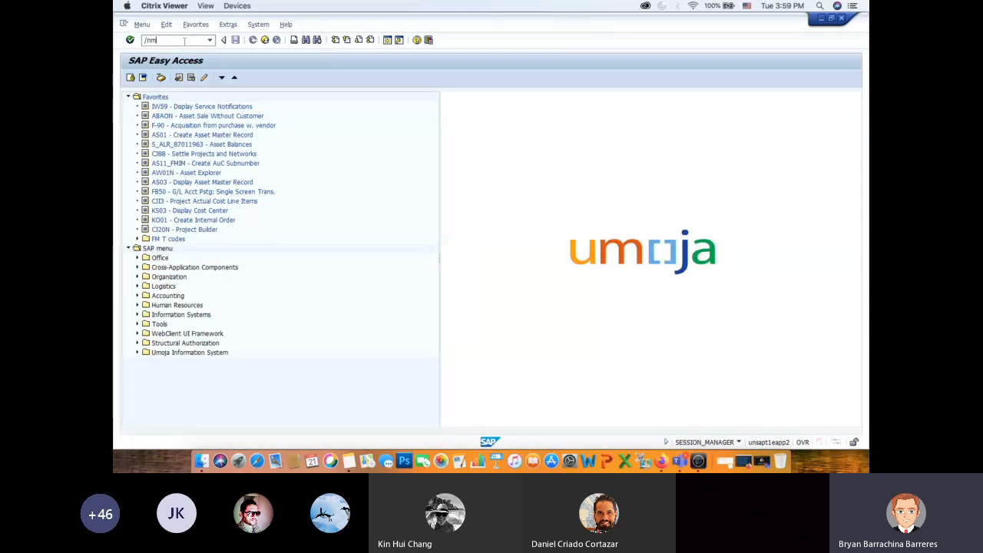
pyautogui.write('e23n')
pyautogui.press('Return')
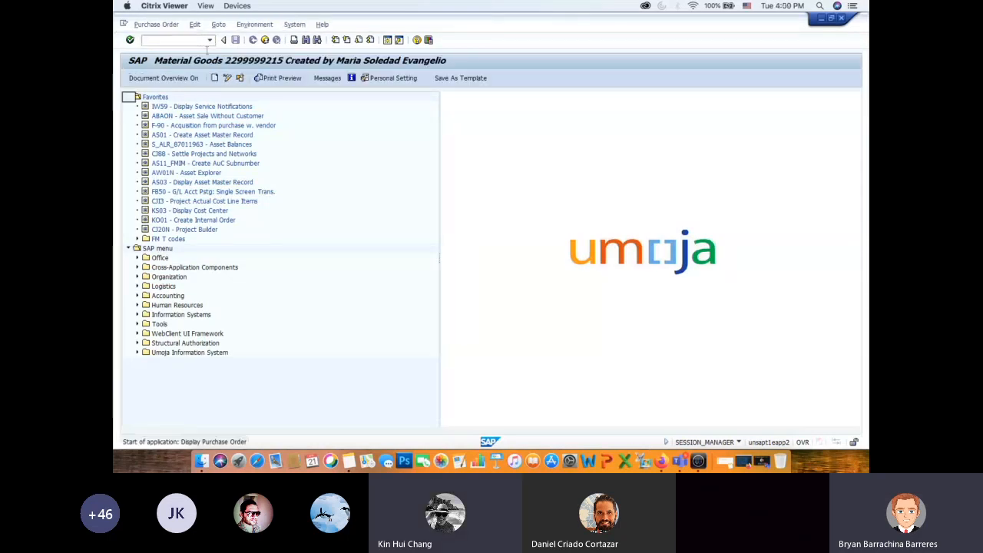
pyautogui.click(239, 78)
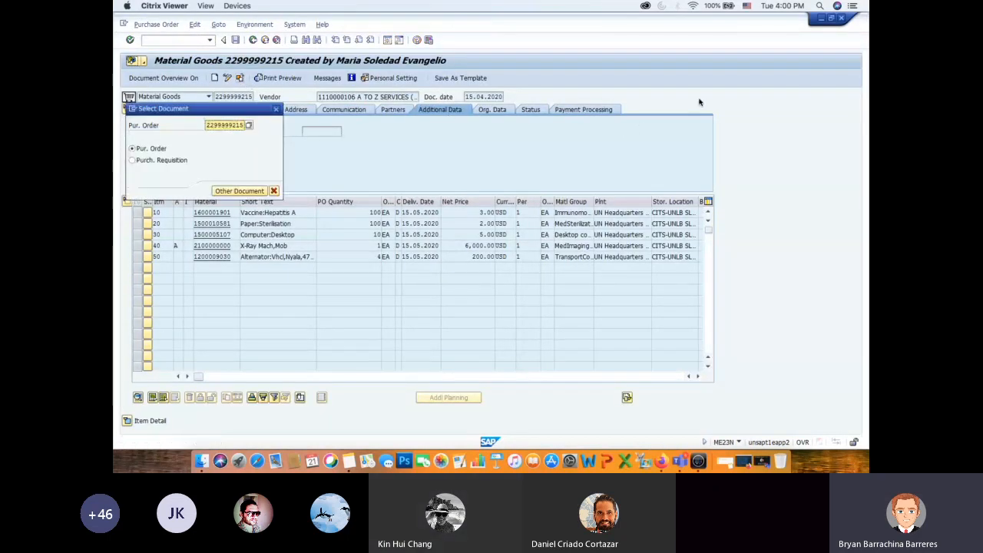
# - Copy the purchase order number from the DEMO Data document in Firefox, enter it in the document selection in Citrix Viewer and open the order
pyautogui.press('super+Tab')
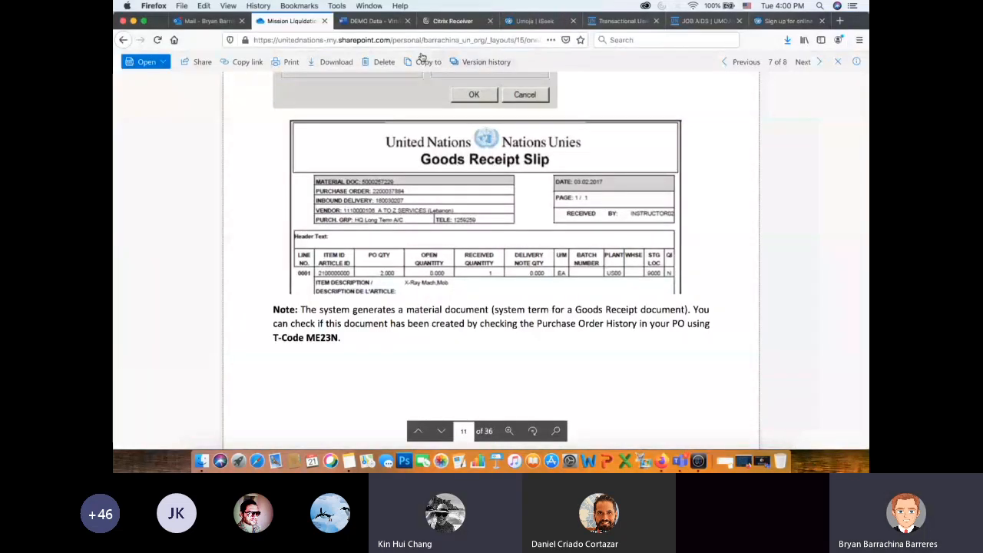
pyautogui.click(360, 26)
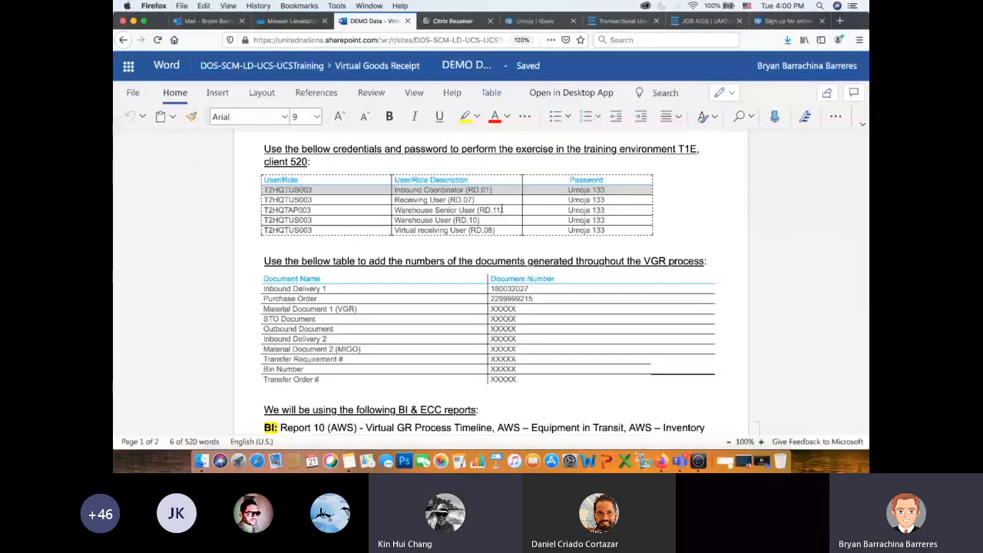
pyautogui.moveTo(535, 299); pyautogui.dragTo(492, 302)
pyautogui.press('super+Tab')
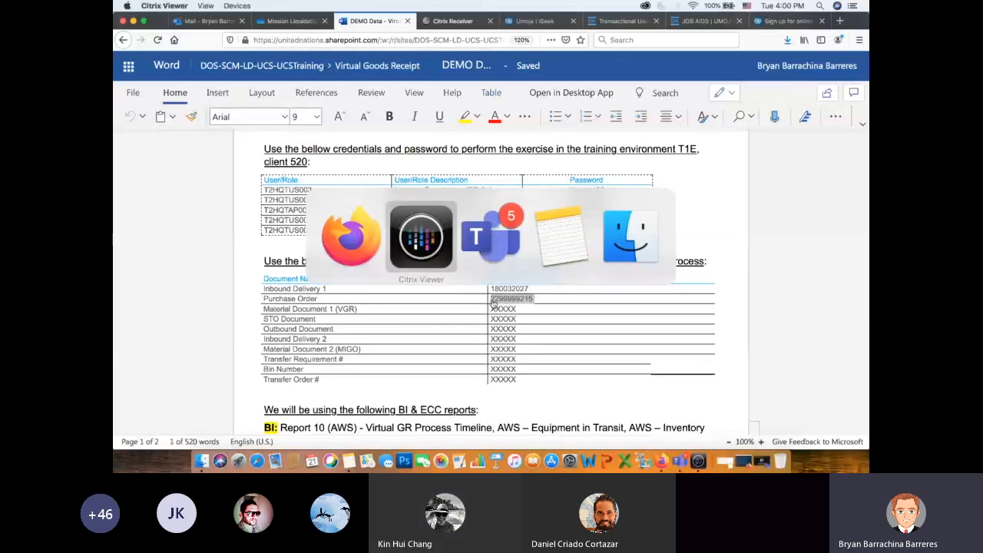
pyautogui.moveTo(205, 125); pyautogui.dragTo(250, 128)
pyautogui.press('super+c')
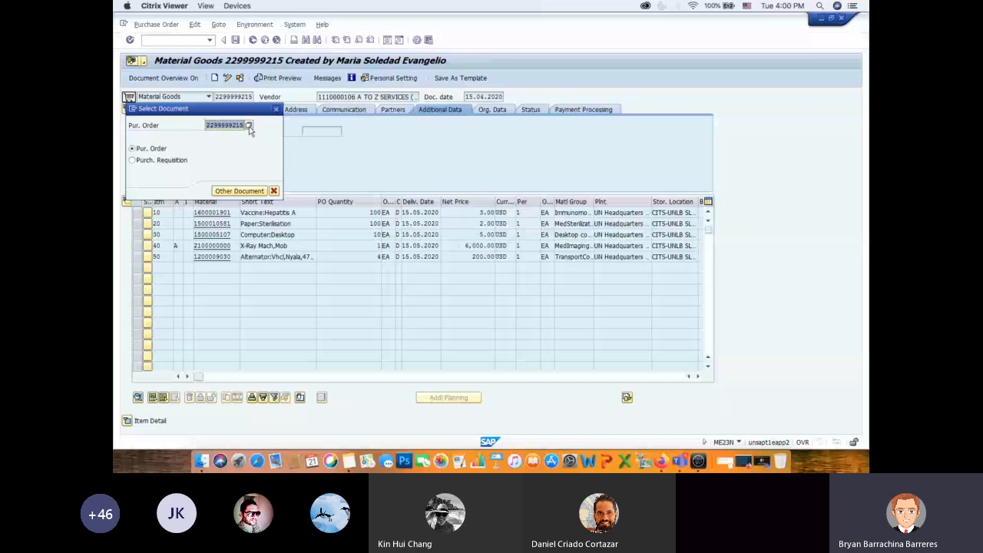
pyautogui.press('Return')
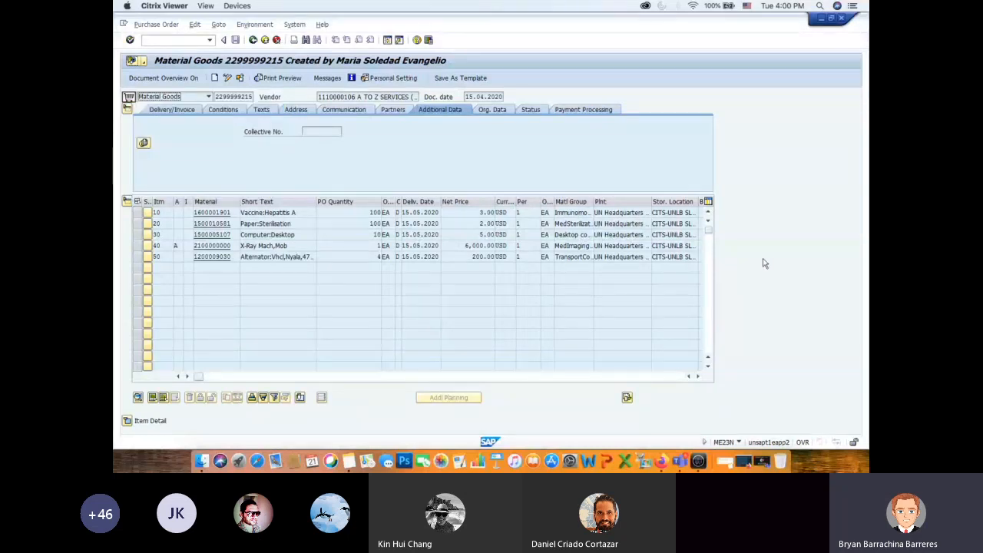
# - Expand the item detail, show the Purchase Order History of item 10, Vaccine:Hepatitis A, and open its goods receipt material document
pyautogui.click(128, 421)
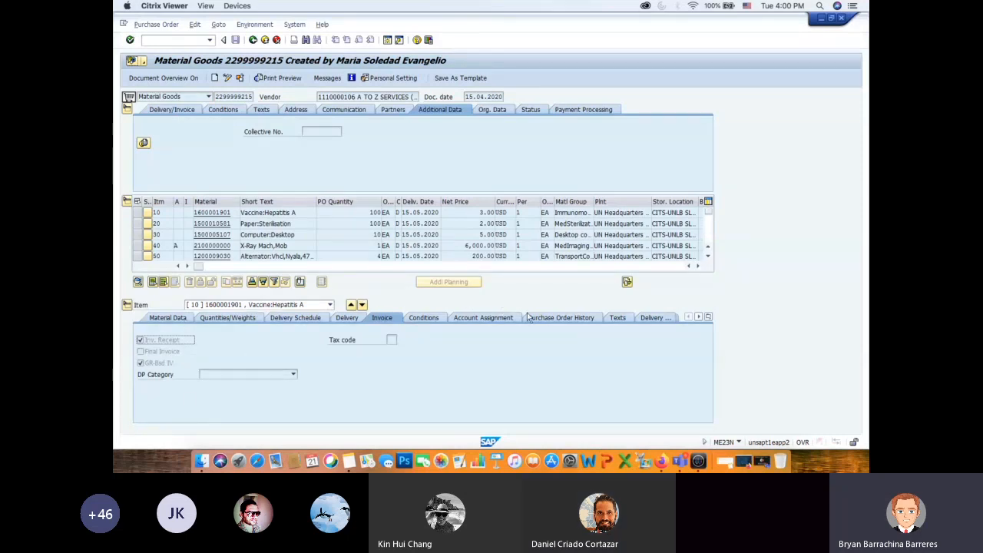
pyautogui.click(562, 320)
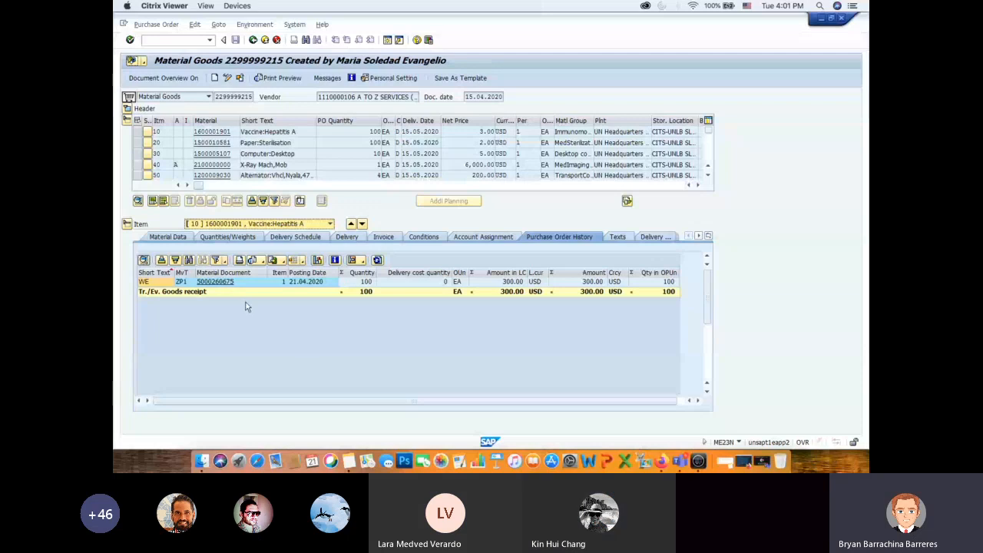
pyautogui.click(215, 282)
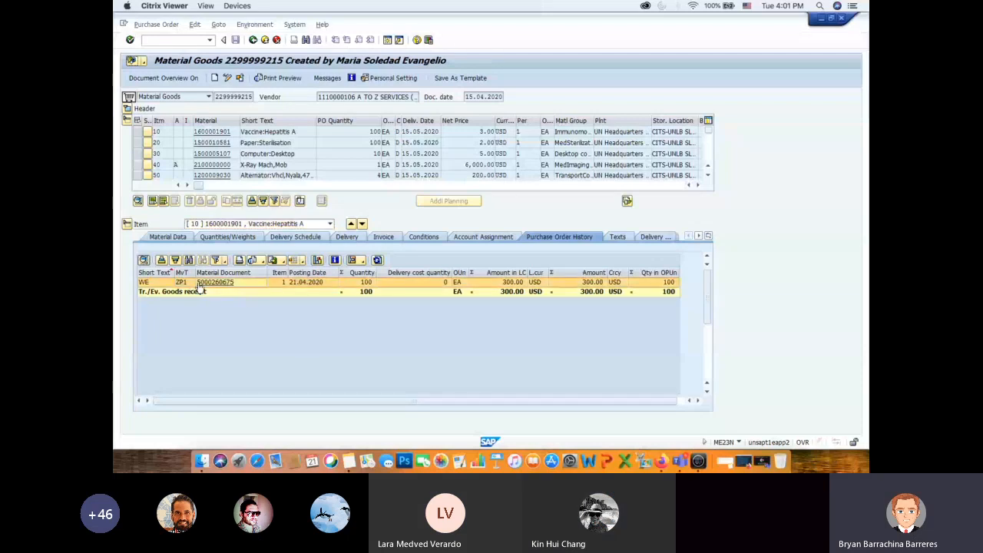
# - Switch to the DEMO Data document in Firefox, try pasting a number for Material Document 1 (VGR), and empty that cell
pyautogui.press('super+Tab')
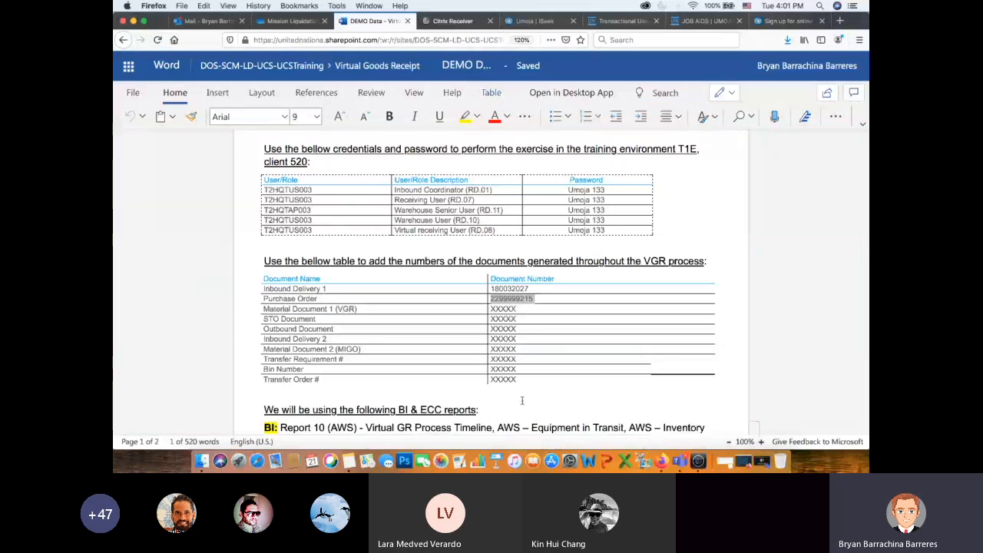
pyautogui.click(488, 309)
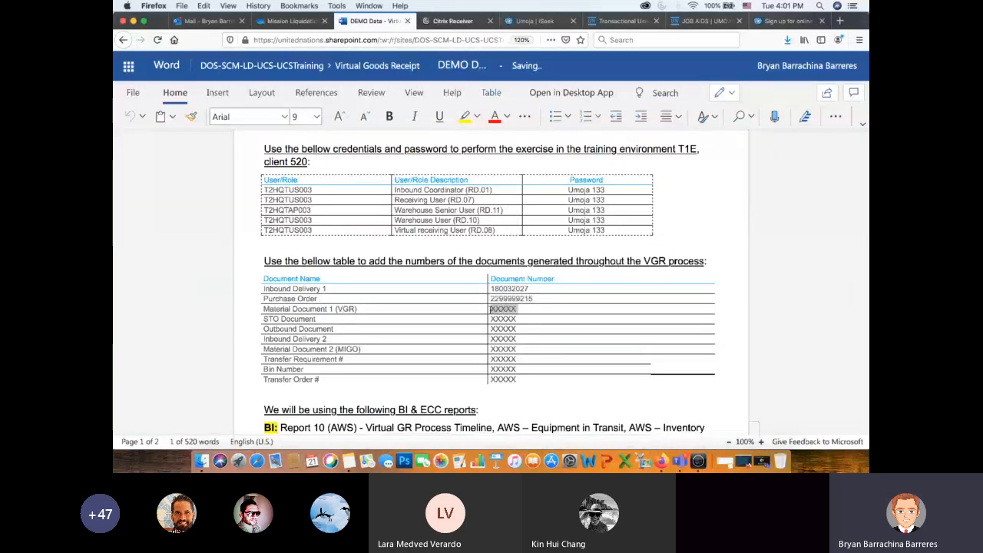
pyautogui.press('super+v')
pyautogui.press('BackSpace')
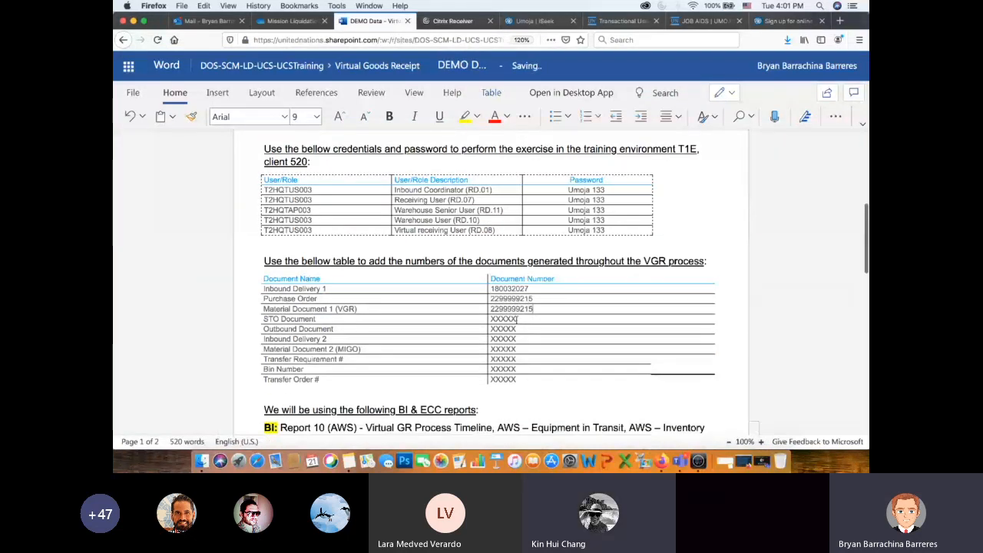
pyautogui.press('BackSpace')
pyautogui.press('BackSpace')
pyautogui.press('BackSpace')
pyautogui.press('BackSpace')
pyautogui.press('BackSpace')
pyautogui.press('BackSpace')
pyautogui.press('BackSpace')
pyautogui.press('BackSpace')
pyautogui.press('BackSpace')
pyautogui.press('BackSpace')
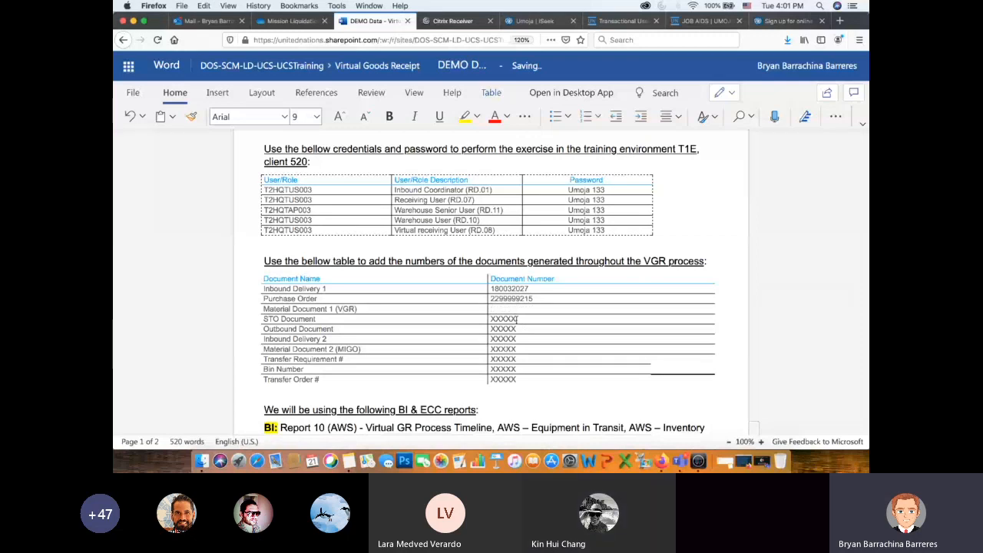
# - Return to the purchase order history in Citrix Viewer, then switch to Firefox and move its window so the material document number stays visible
pyautogui.press('super+Tab')
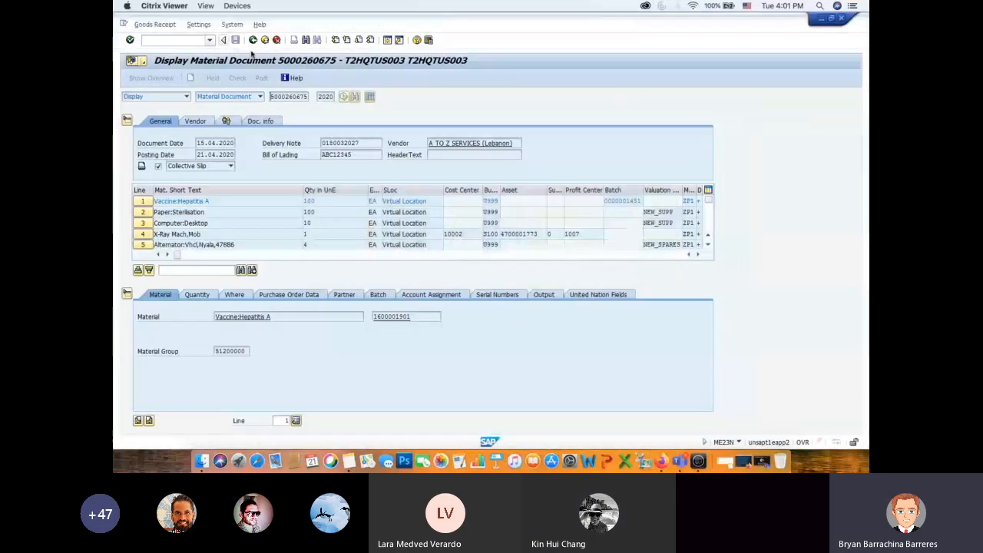
pyautogui.press('F3')
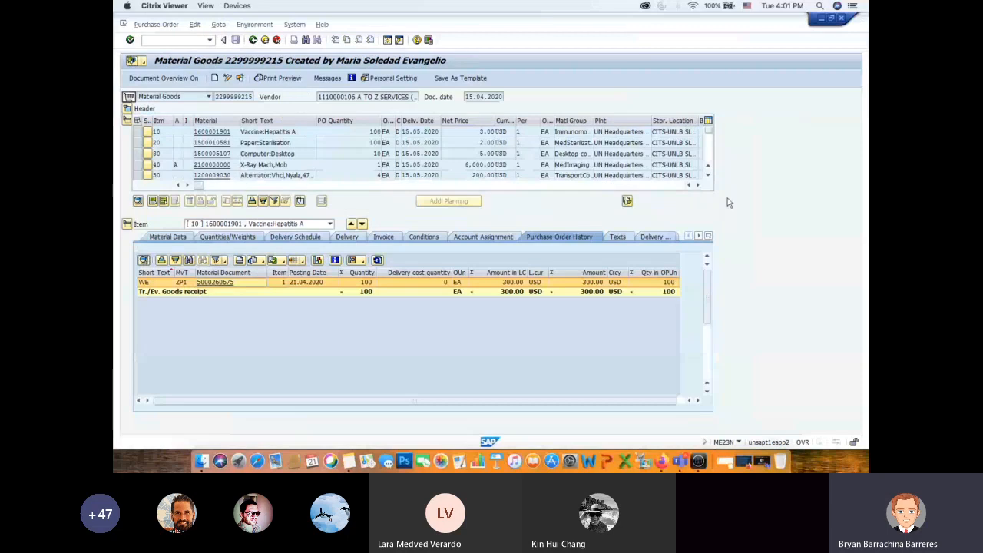
pyautogui.press('super+Tab')
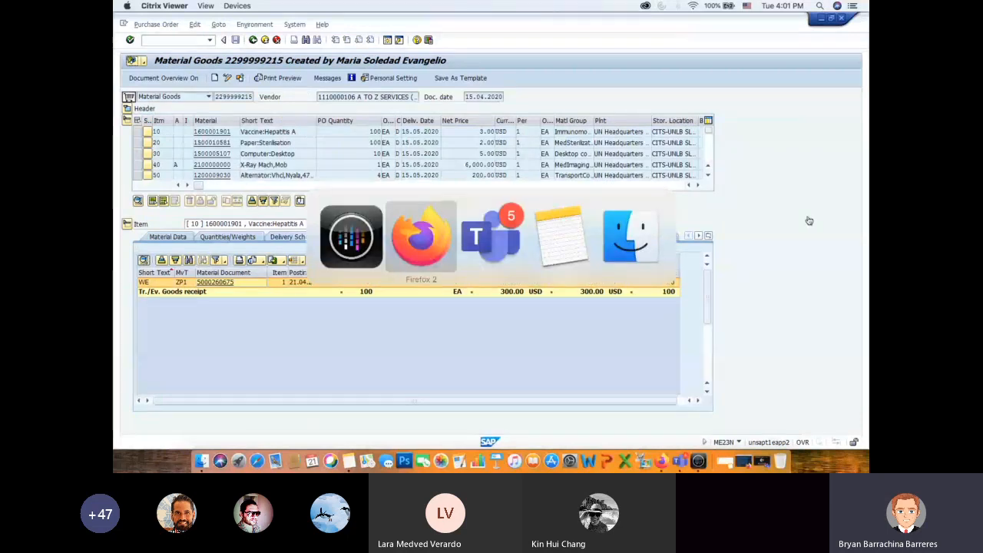
pyautogui.moveTo(219, 29); pyautogui.dragTo(375, 21)
pyautogui.click(722, 309)
pyautogui.write('50002')
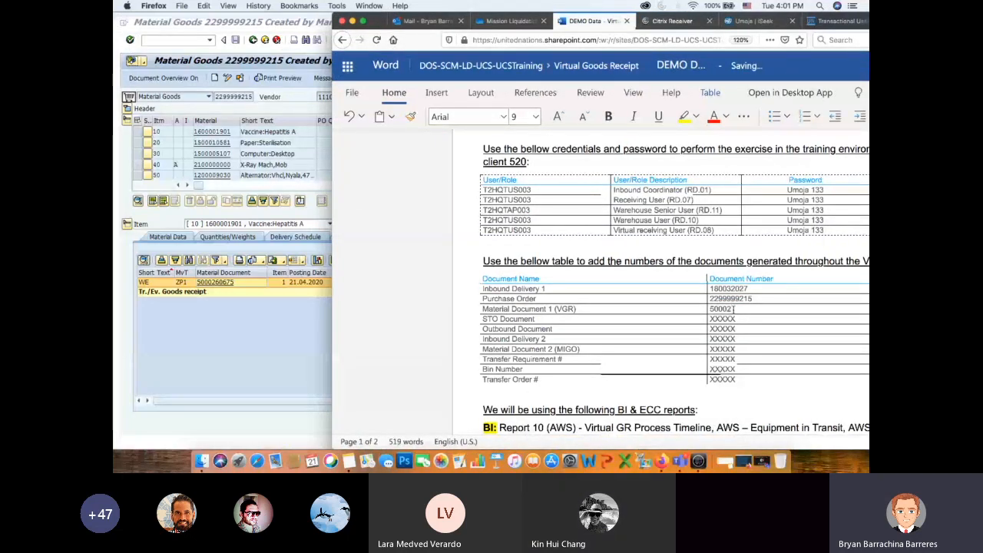
pyautogui.write('60675')
pyautogui.moveTo(495, 31); pyautogui.dragTo(369, 31)
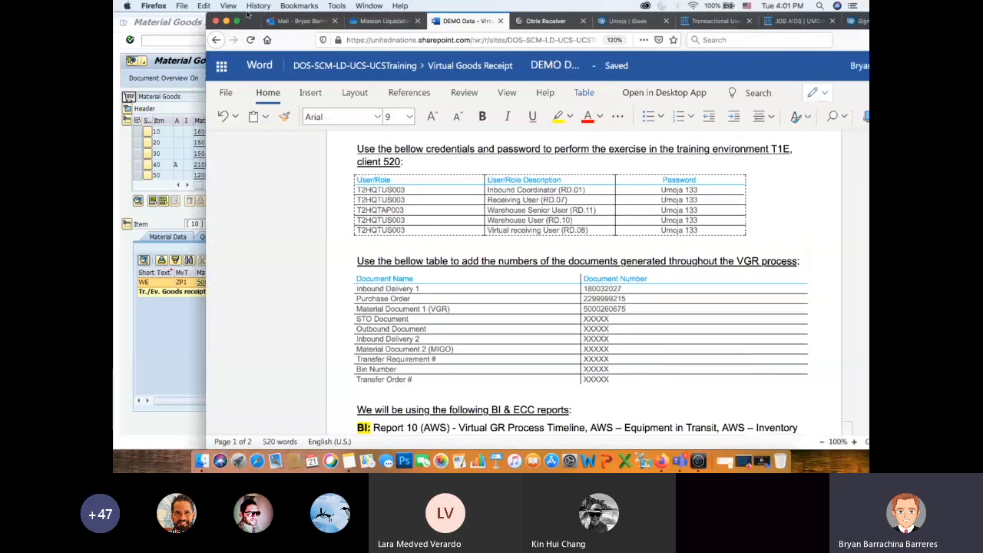
# - Highlight the Material Document 1 (VGR) and STO Document rows, maximize the Firefox window, and review the document number table and BI & ECC reports
pyautogui.moveTo(628, 309); pyautogui.dragTo(576, 309)
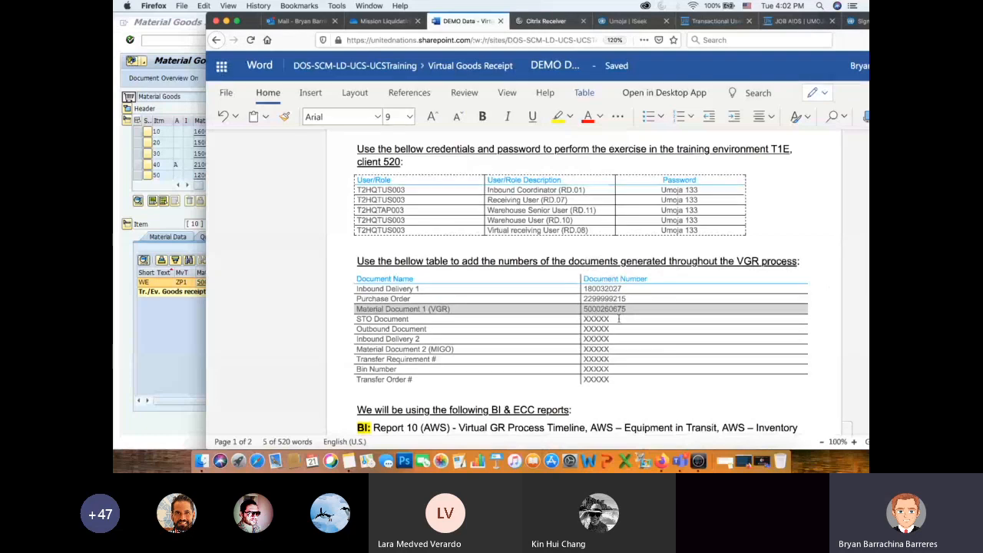
pyautogui.moveTo(617, 320); pyautogui.dragTo(548, 317)
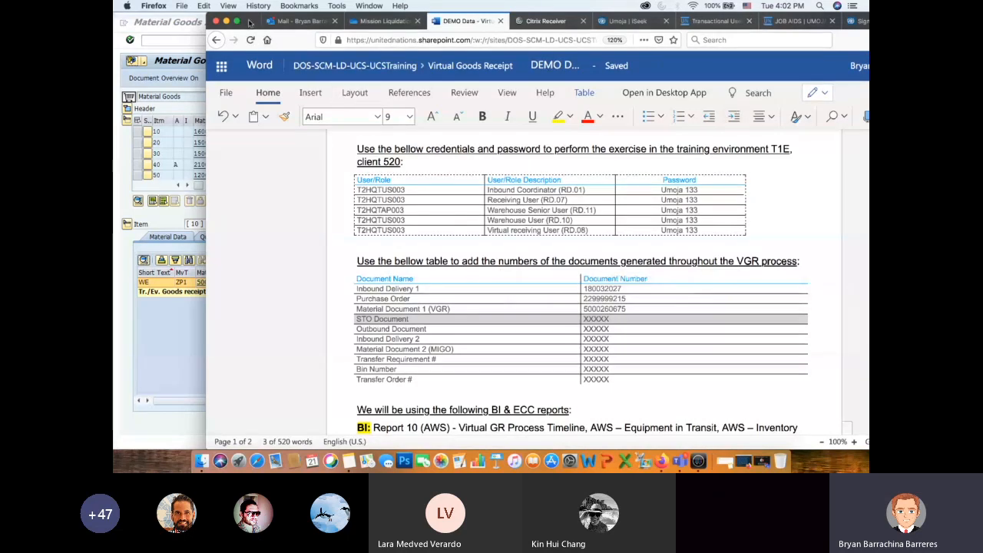
pyautogui.click(237, 21)
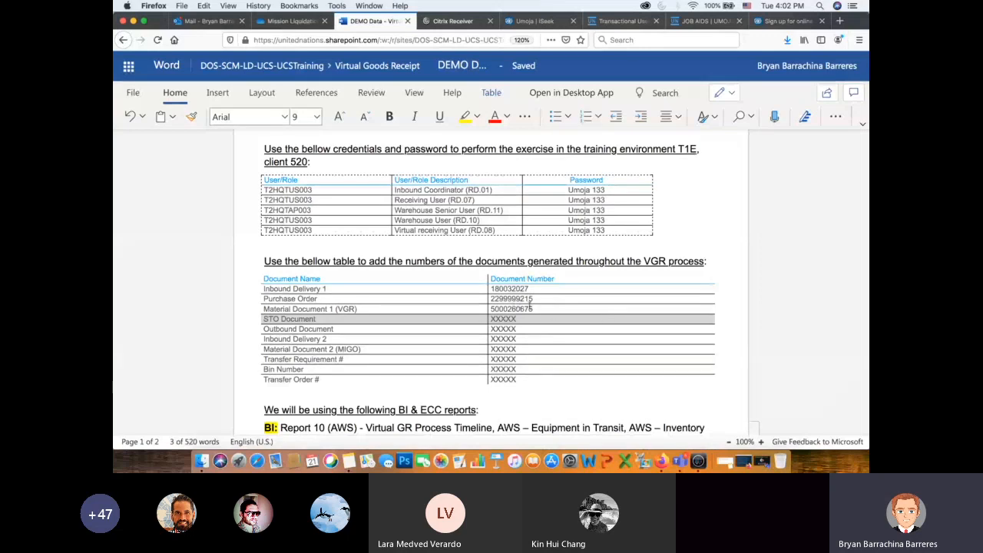
pyautogui.doubleClick(531, 307)
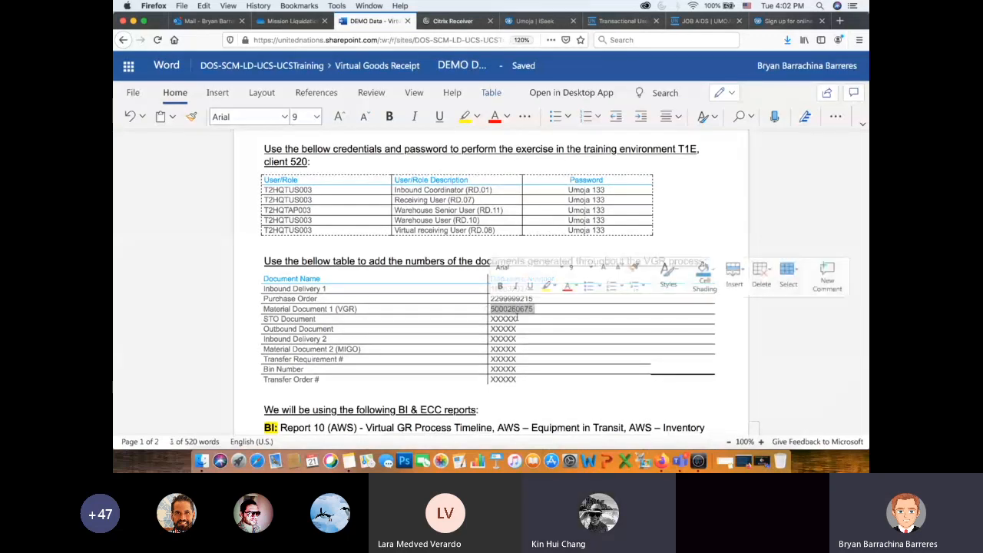
pyautogui.click(517, 317)
pyautogui.scroll(-2, 522, 318)
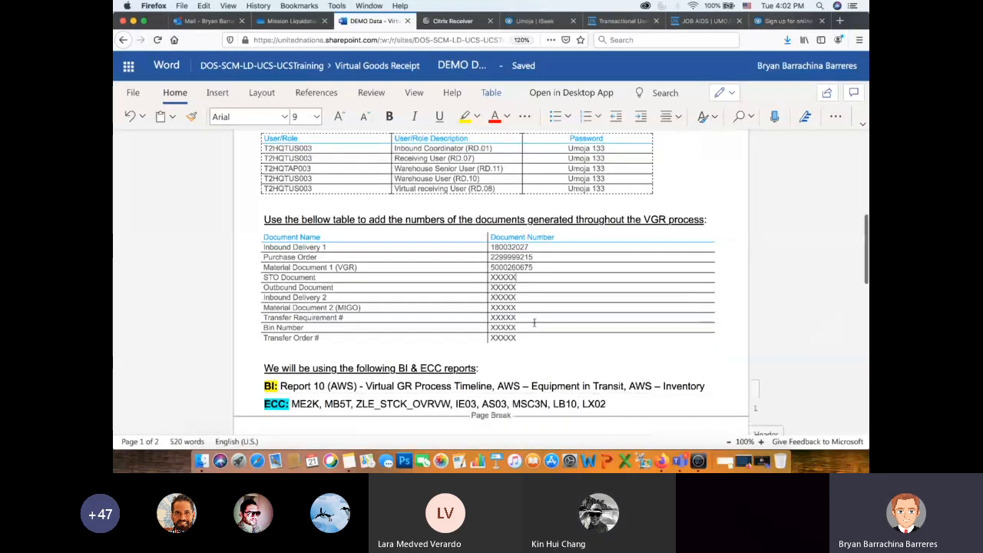
pyautogui.scroll(-2, 697, 284)
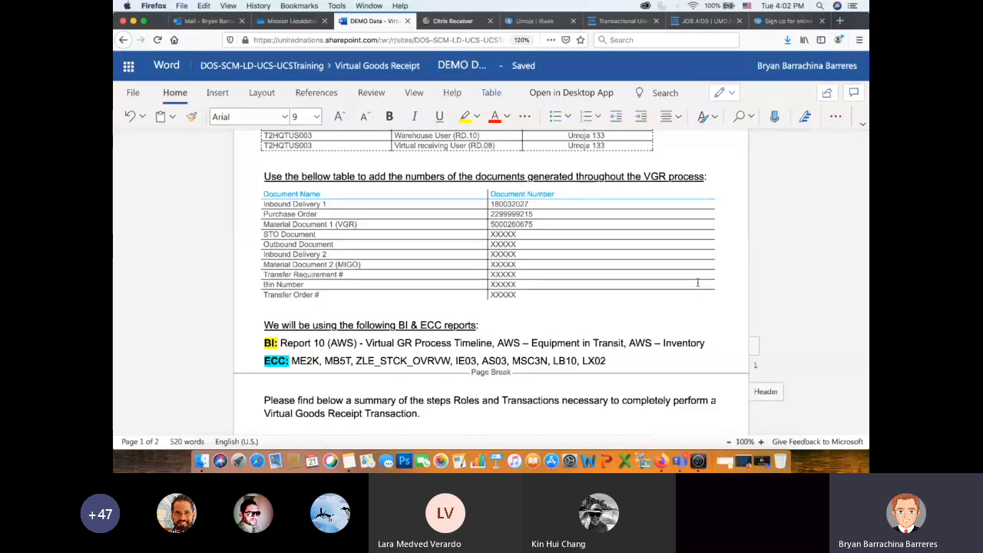
# - Consult the Mission Liquidation job aid at Step 2 - Display Material Document (Inbound Goods)
pyautogui.click(281, 22)
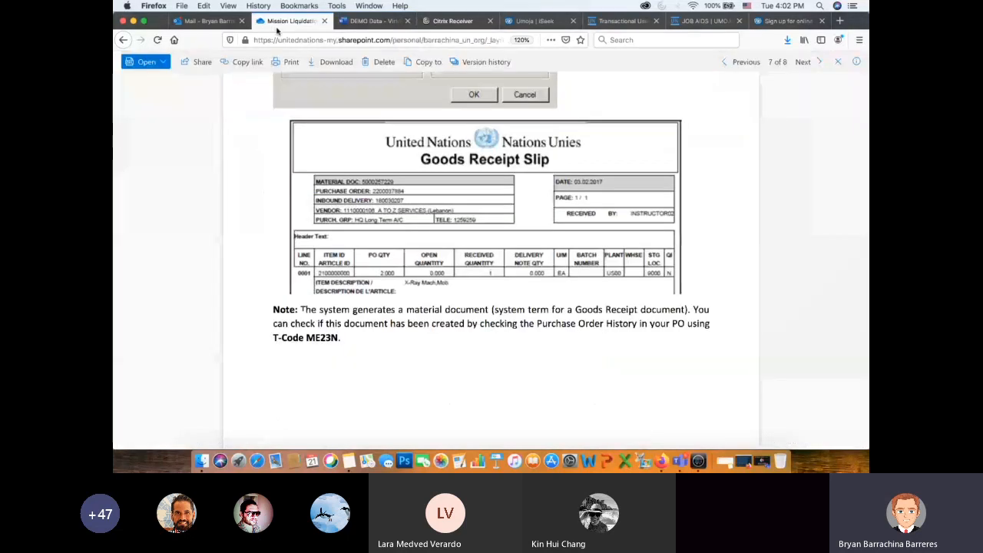
pyautogui.scroll(-5, 664, 310)
pyautogui.scroll(-7, 665, 309)
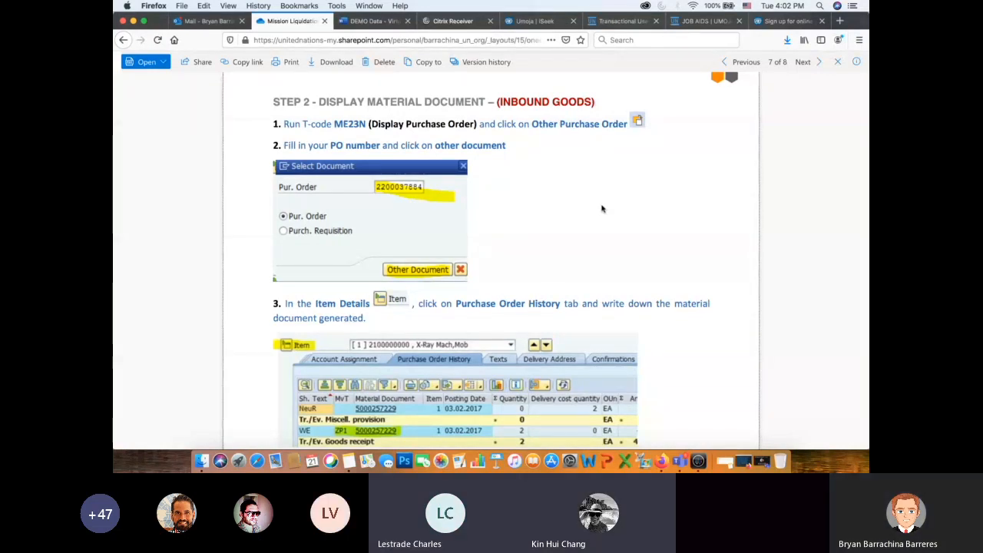
# - Switch to the meeting in Microsoft Teams and find the unmuted attendees in the participant list
pyautogui.press('super+Tab')
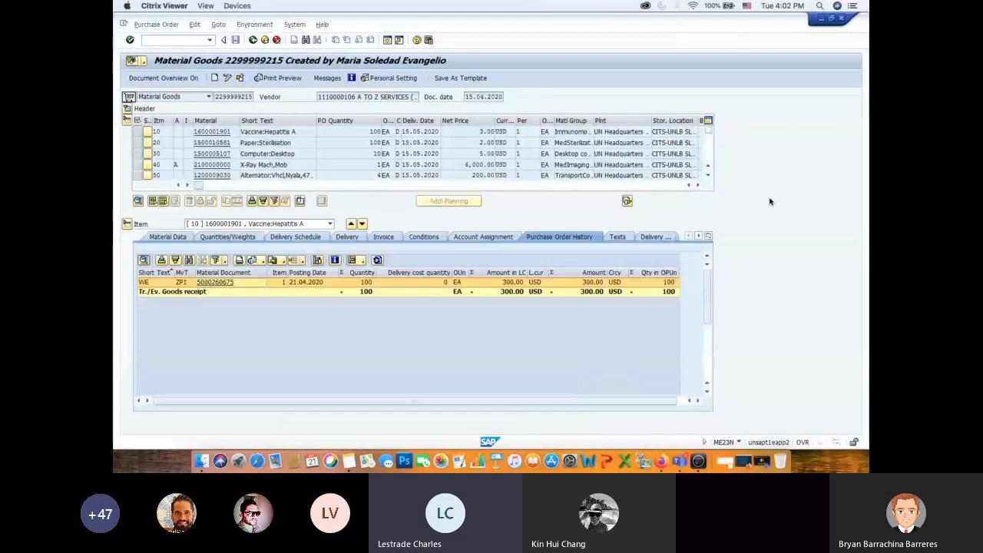
pyautogui.press('super+Tab')
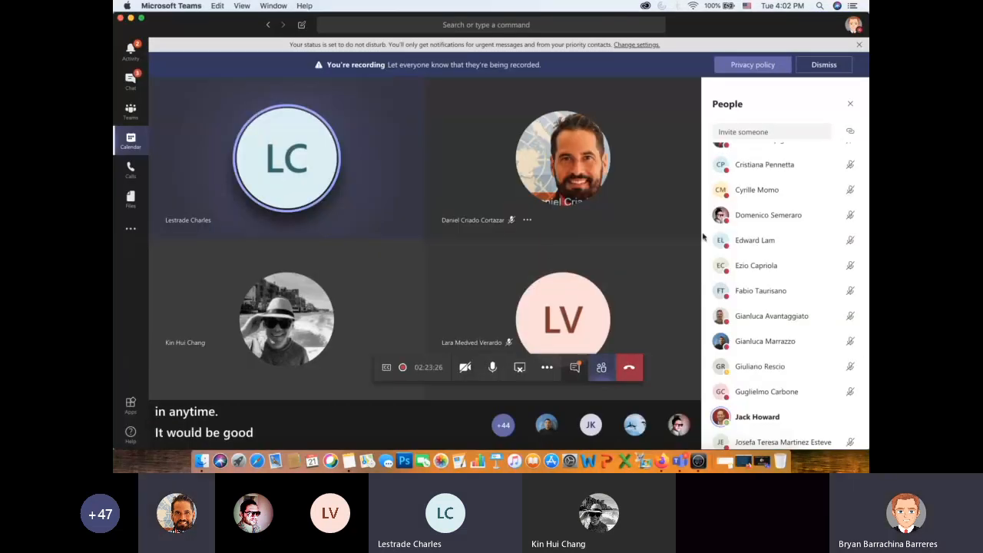
pyautogui.scroll(-3, 806, 307)
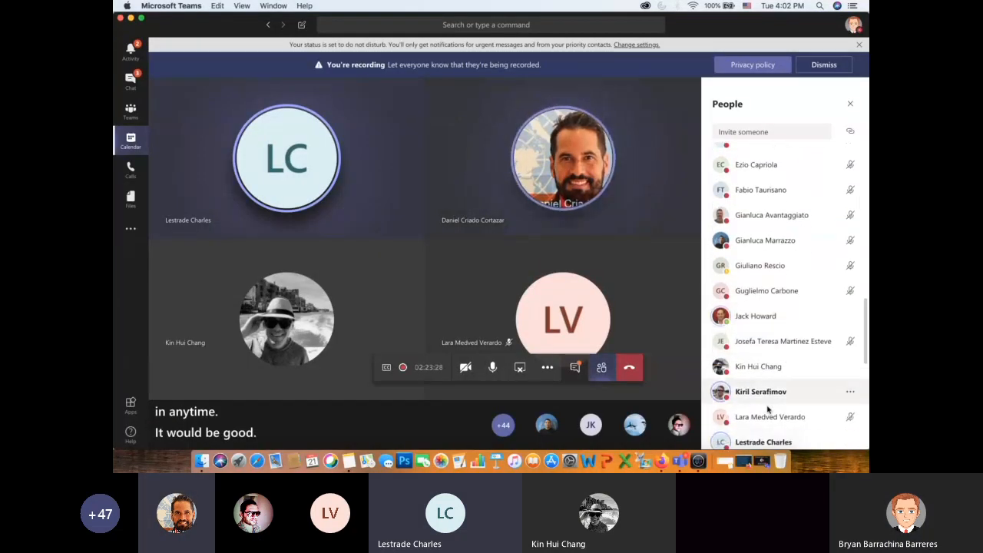
pyautogui.click(851, 315)
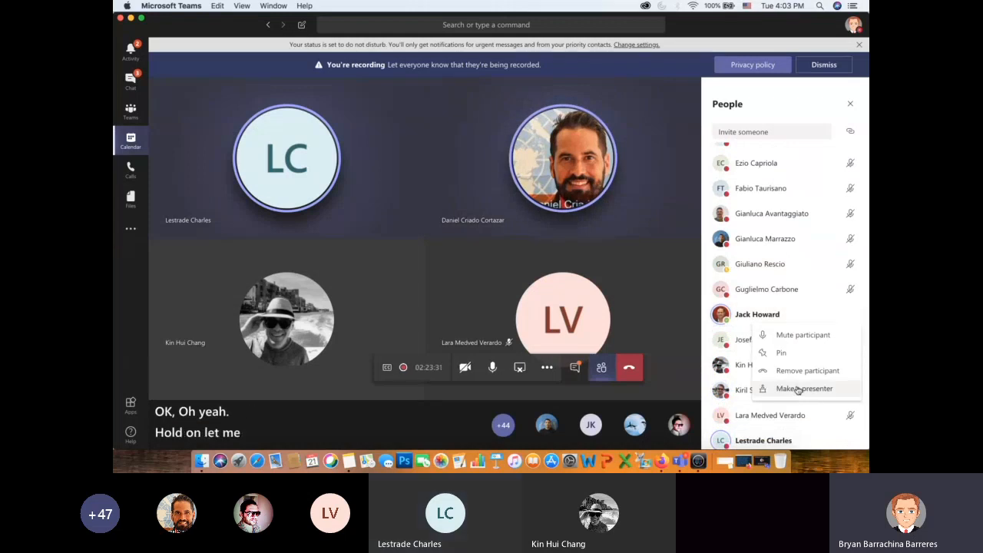
pyautogui.click(799, 389)
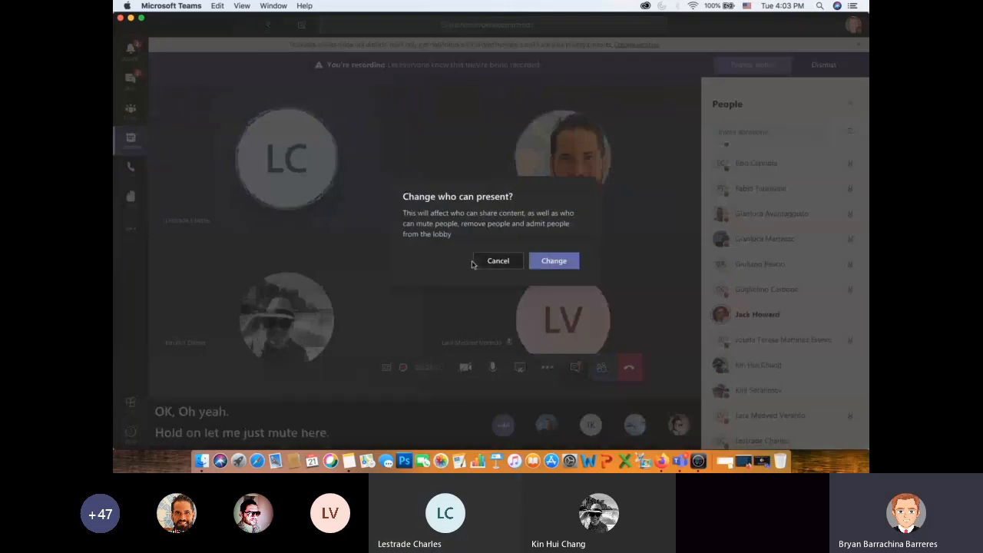
pyautogui.press('Escape')
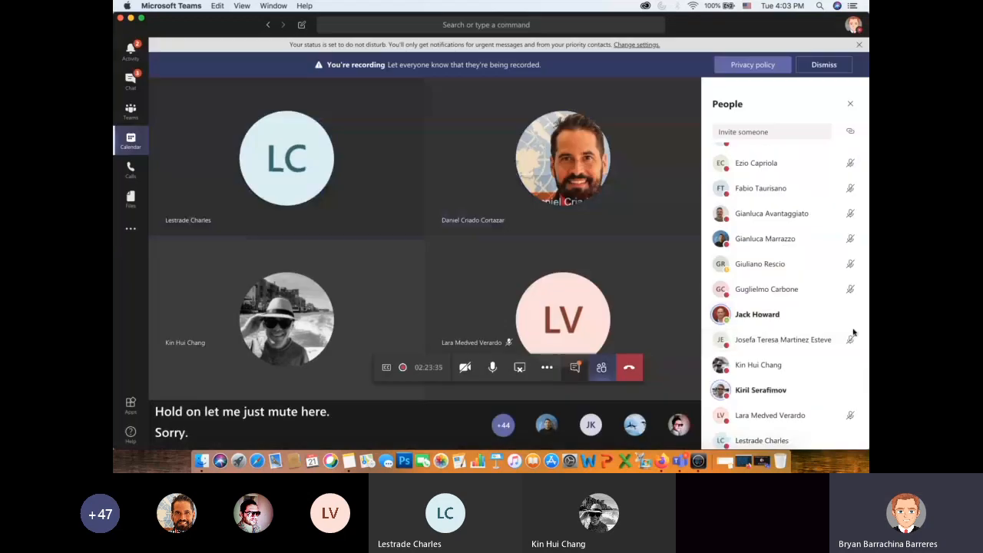
# - Mute the three attendees in the participant list whose microphones are still open
pyautogui.click(850, 316)
pyautogui.click(810, 331)
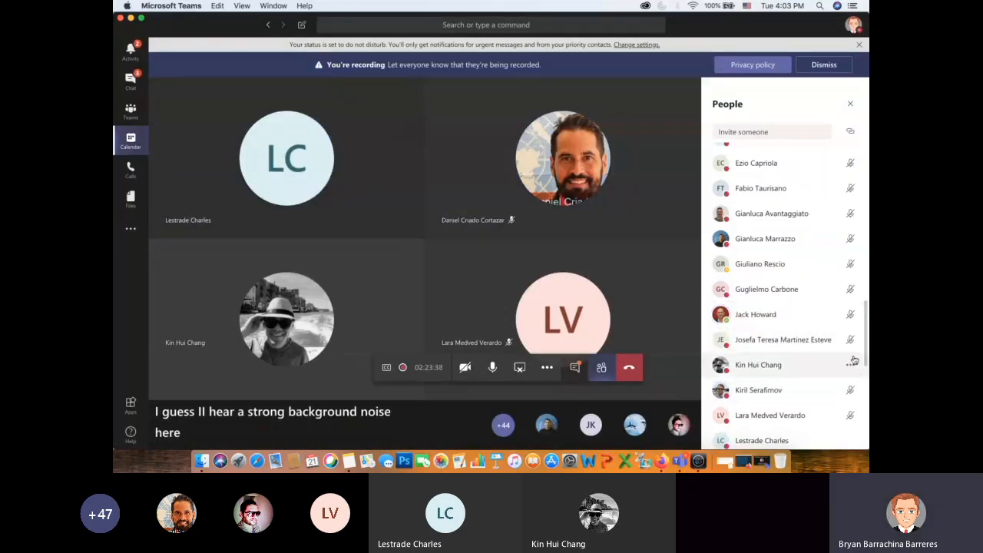
pyautogui.click(851, 364)
pyautogui.click(810, 379)
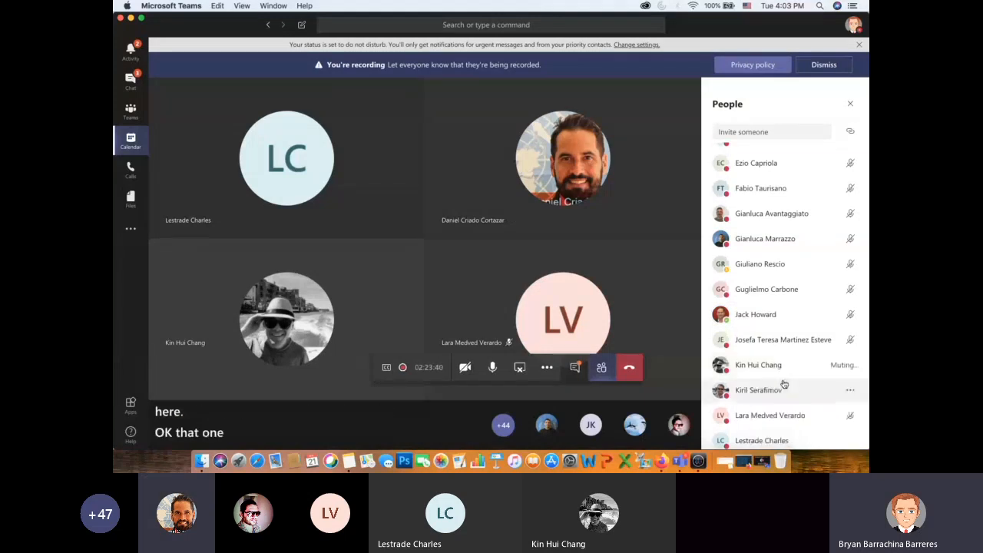
pyautogui.scroll(-3, 808, 358)
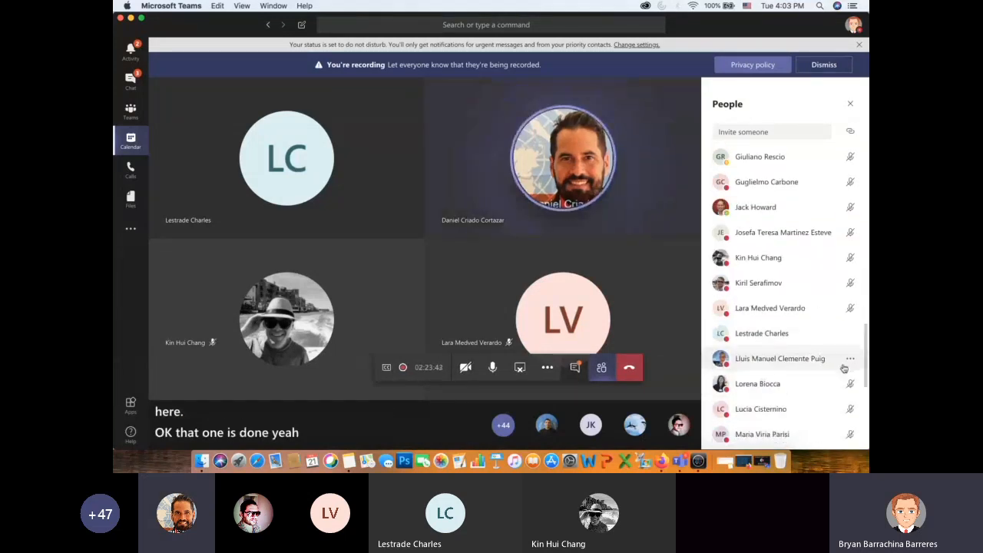
pyautogui.click(852, 334)
pyautogui.click(783, 353)
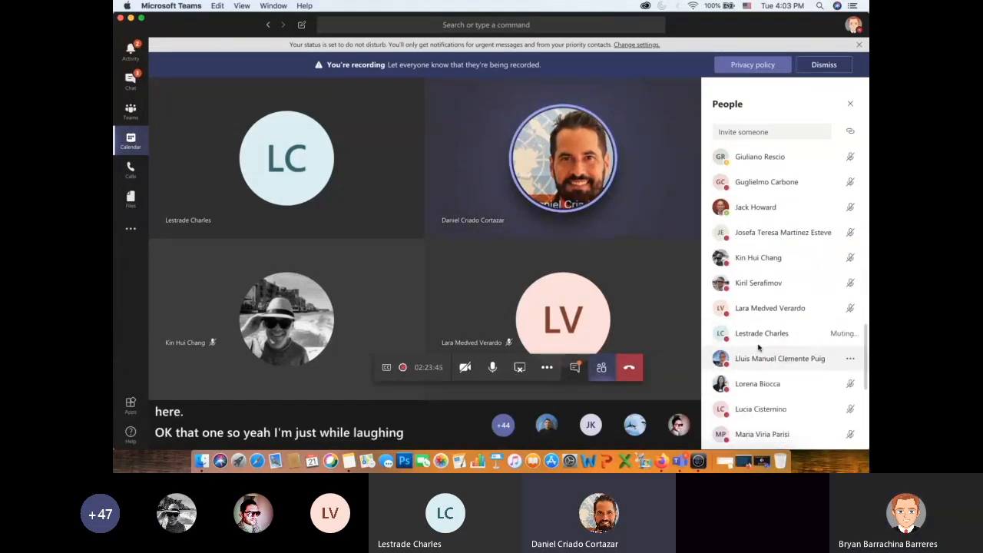
# - Check the rest of the attendees and the presenters for open microphones
pyautogui.scroll(-7, 737, 315)
pyautogui.scroll(8, 768, 396)
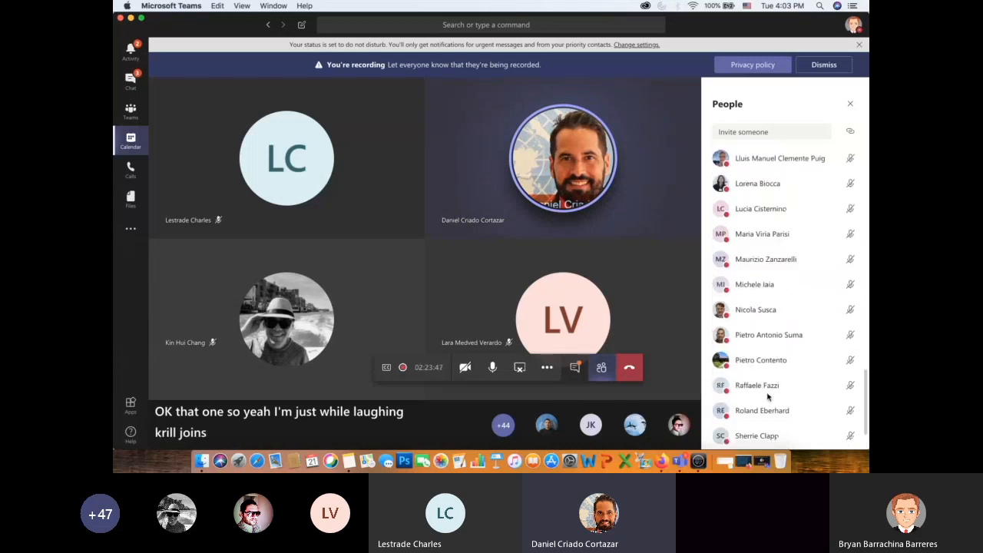
pyautogui.scroll(12, 768, 396)
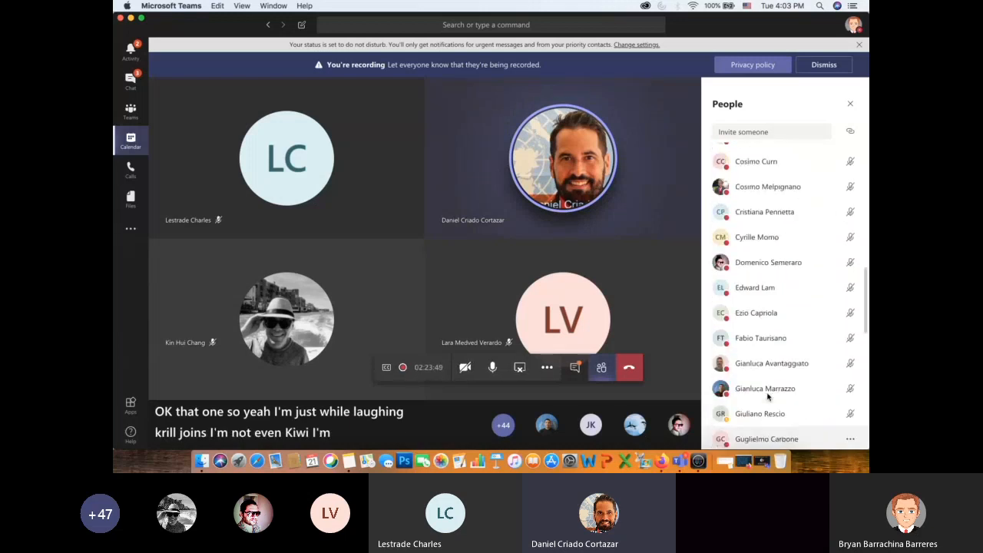
pyautogui.scroll(8, 768, 395)
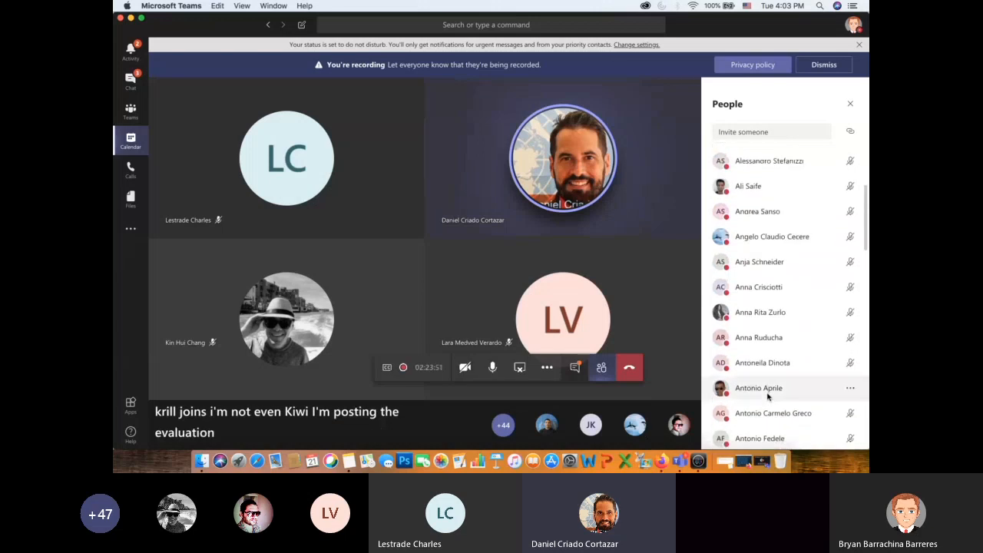
pyautogui.scroll(1, 779, 298)
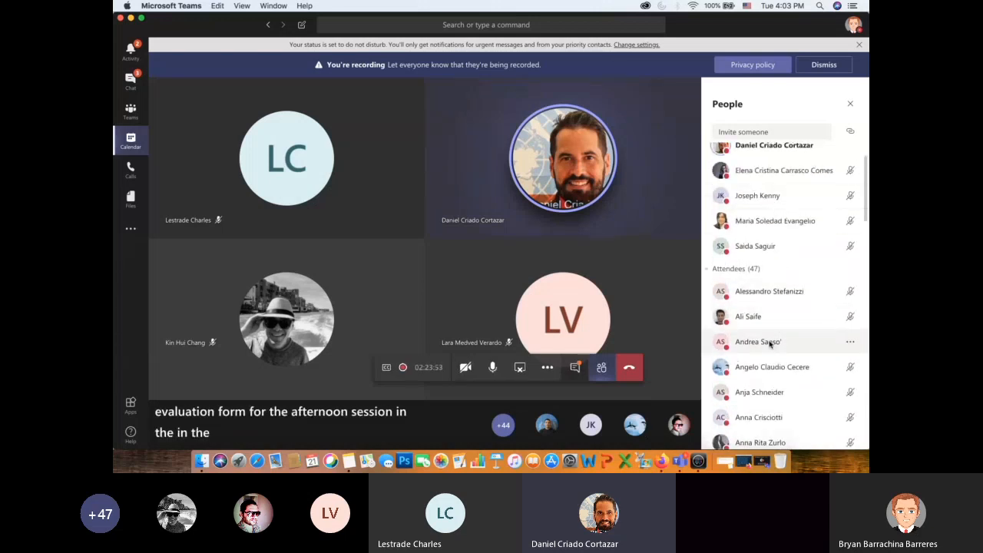
pyautogui.scroll(2, 743, 247)
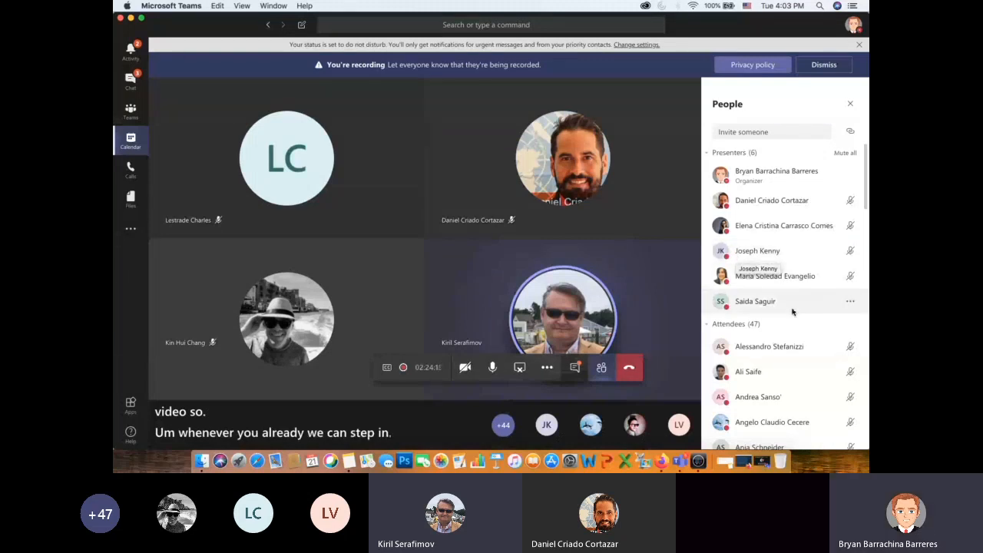
# - Make the first of the muted attendees a presenter, confirm the change, and check the Presenters group
pyautogui.scroll(-1, 793, 311)
pyautogui.scroll(-10, 793, 311)
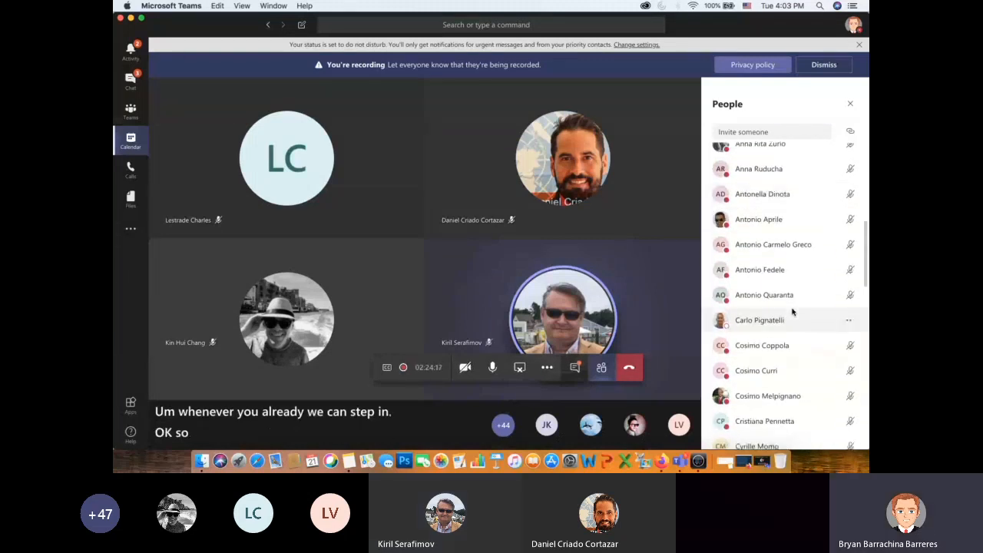
pyautogui.scroll(-2, 792, 311)
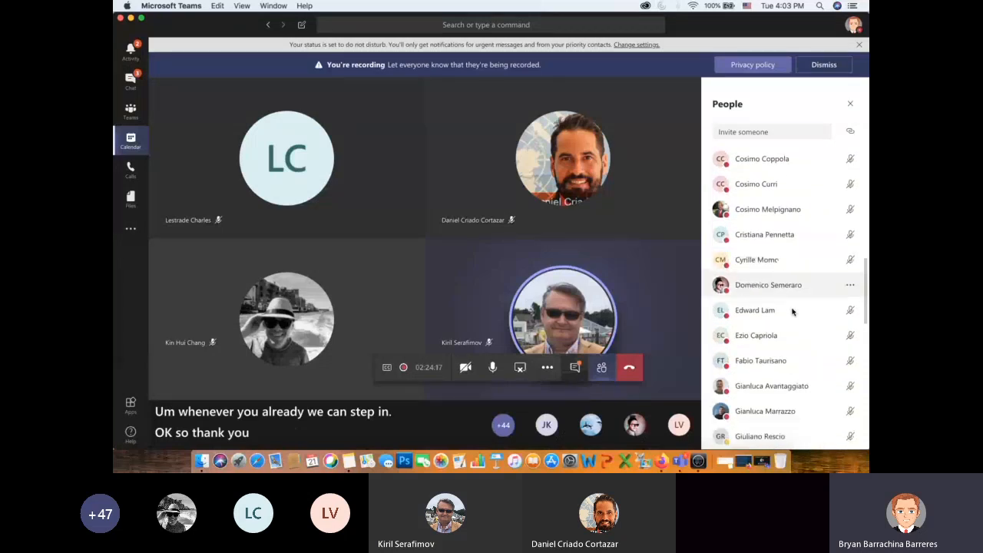
pyautogui.scroll(-8, 792, 311)
pyautogui.click(850, 339)
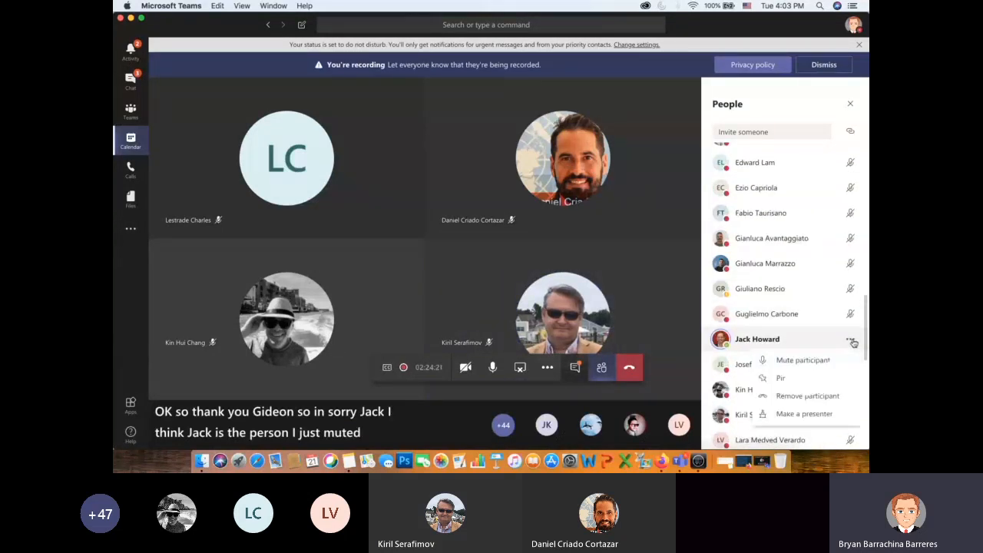
pyautogui.click(799, 413)
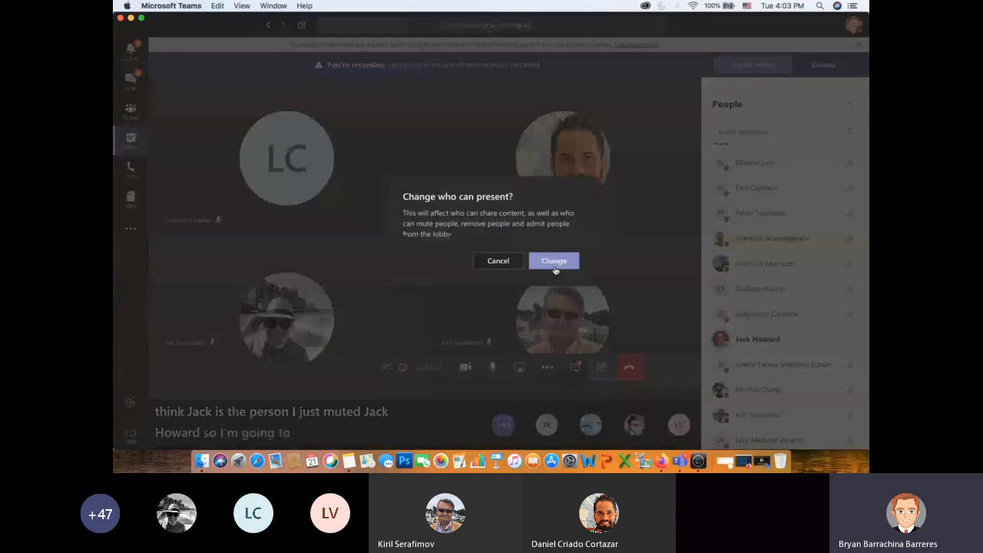
pyautogui.click(553, 264)
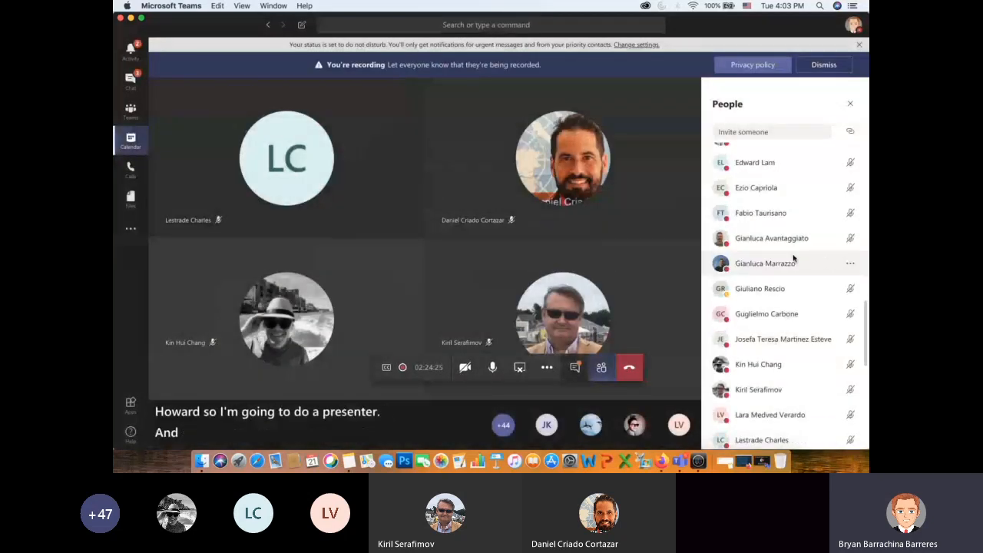
pyautogui.scroll(10, 749, 295)
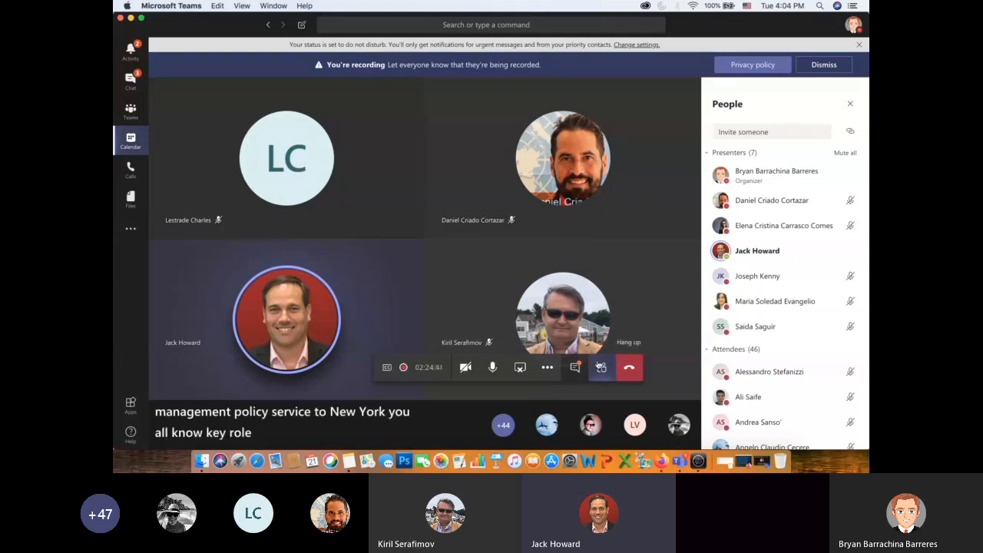
# - Look through the participants once more, from the presenters to the attendees, and hide the participant list
pyautogui.click(603, 369)
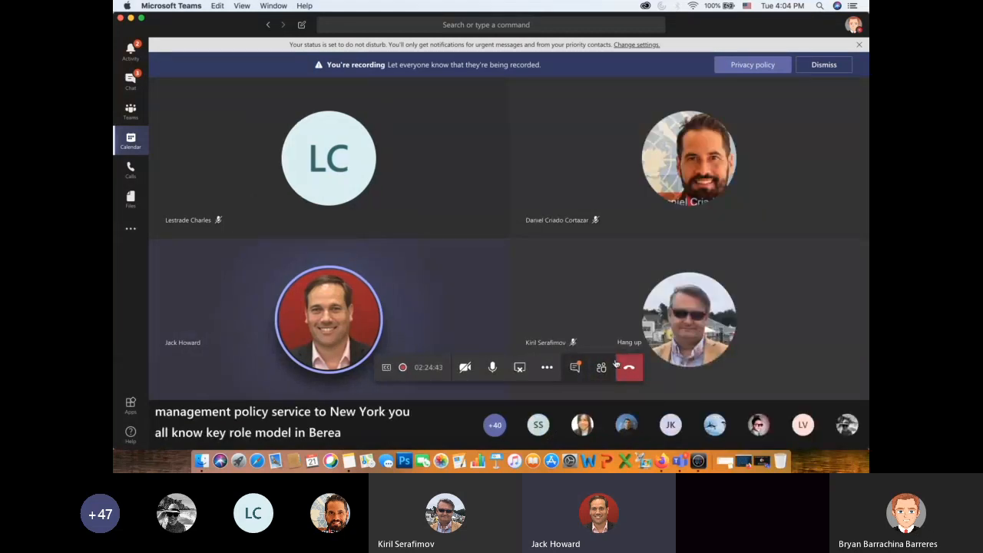
pyautogui.click(604, 369)
pyautogui.scroll(-10, 770, 296)
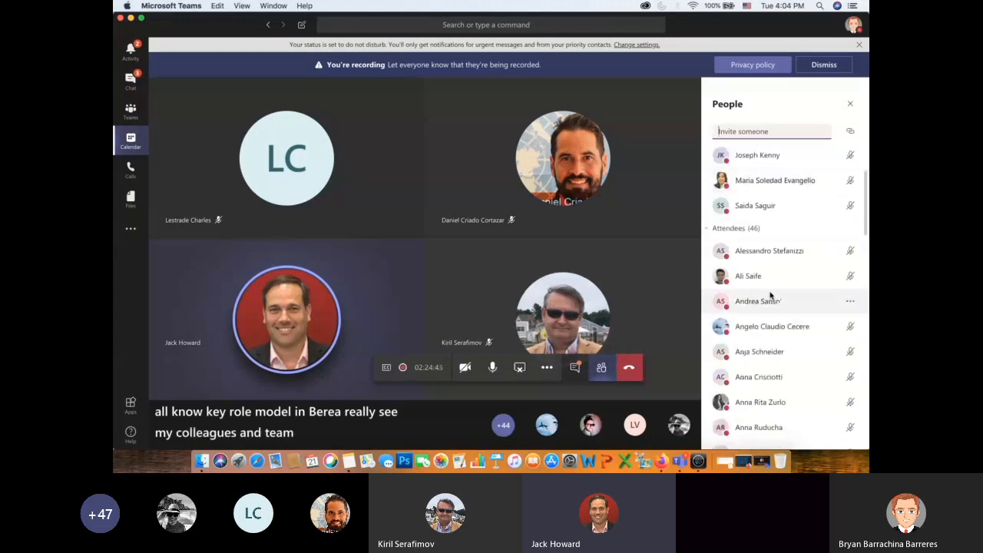
pyautogui.scroll(-5, 770, 296)
pyautogui.scroll(-8, 770, 296)
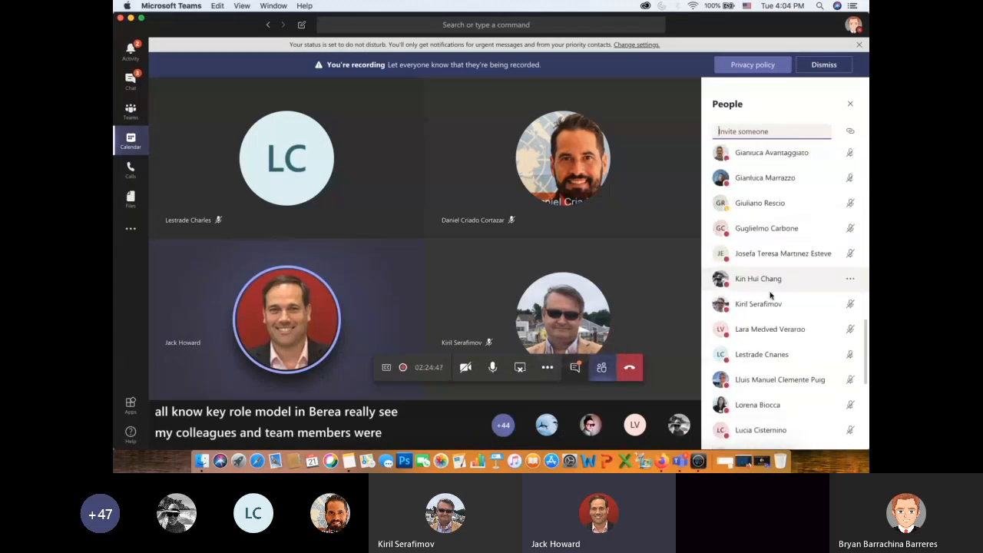
pyautogui.scroll(15, 770, 296)
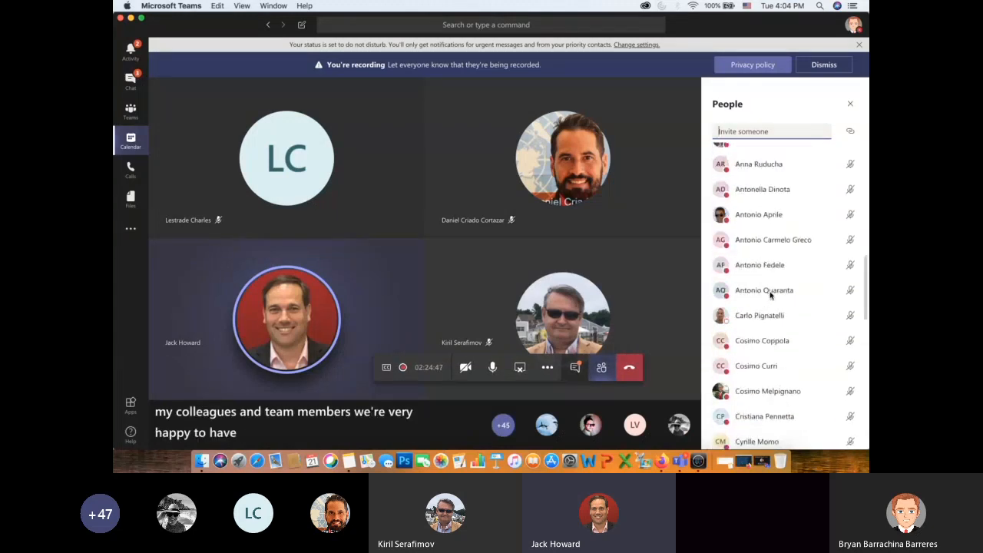
pyautogui.click(601, 368)
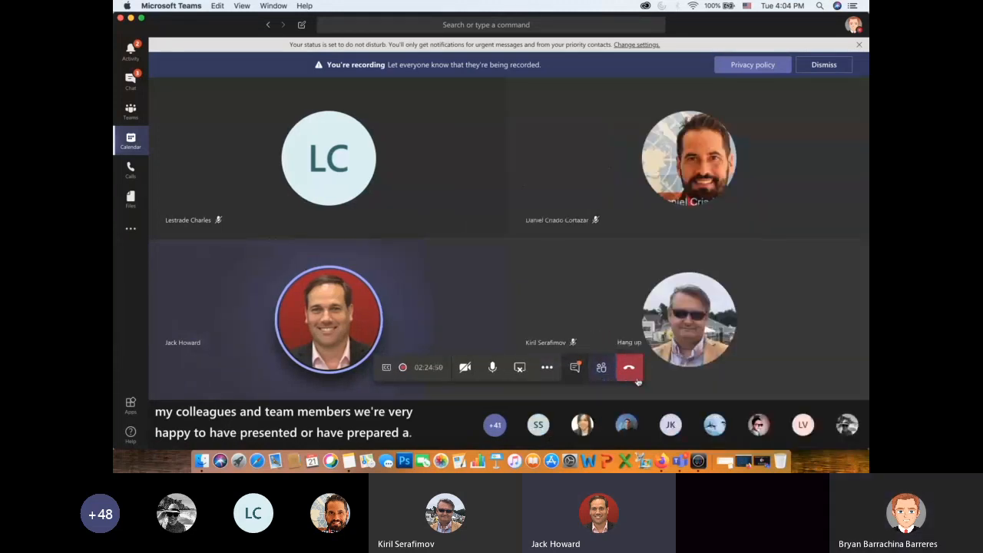
# - Mute the own microphone while the other speakers talk, and unmute it to answer
pyautogui.click(498, 371)
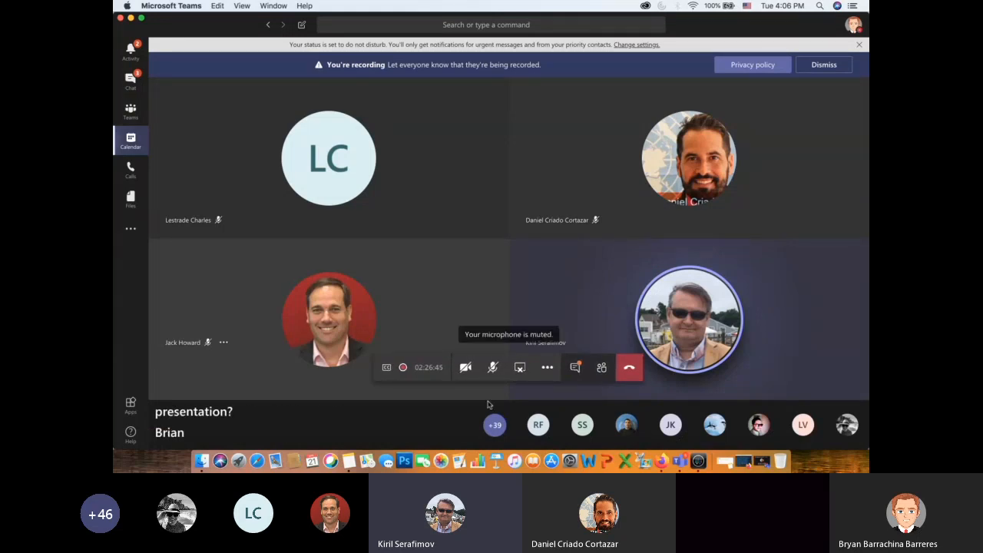
pyautogui.click(493, 368)
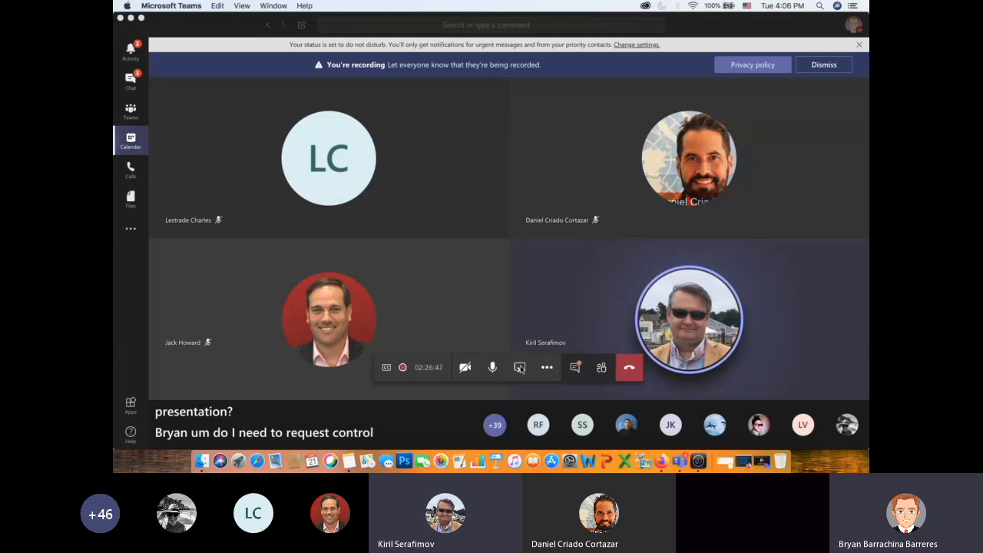